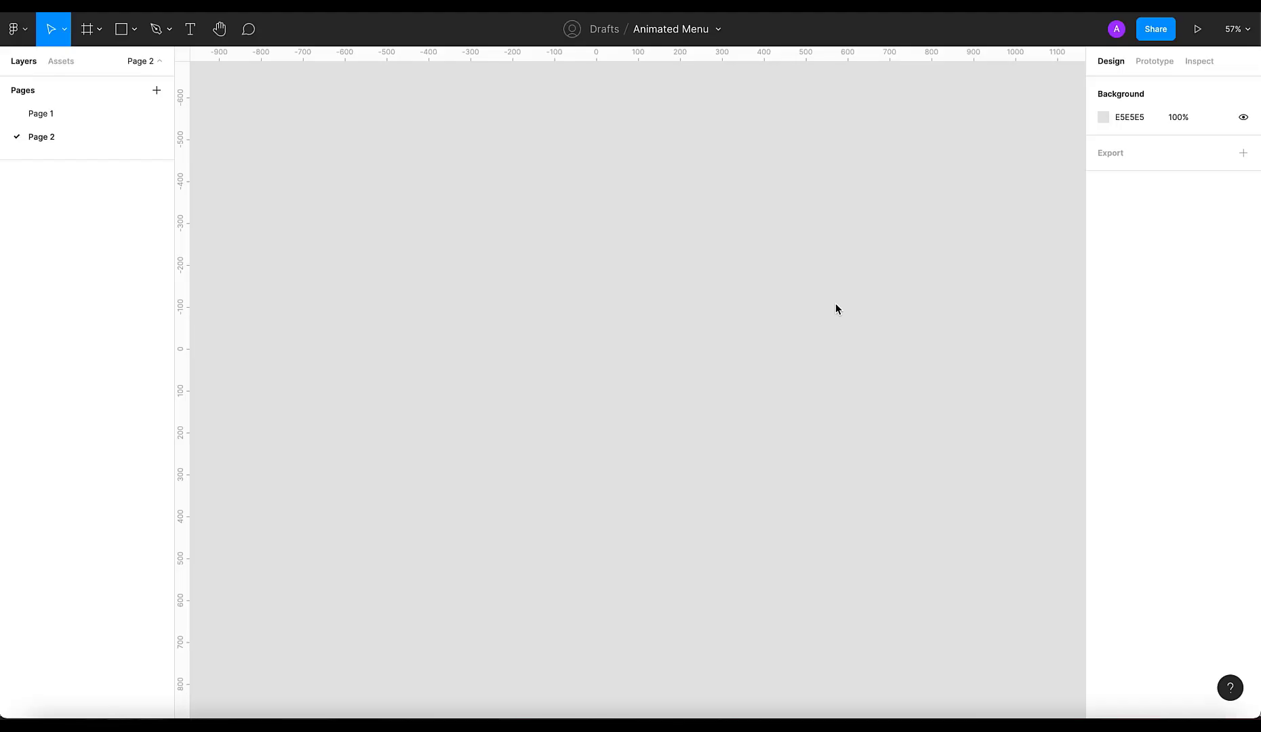
Create a frame on the empty page using the 1440×1024 Desktop preset
click(89, 28)
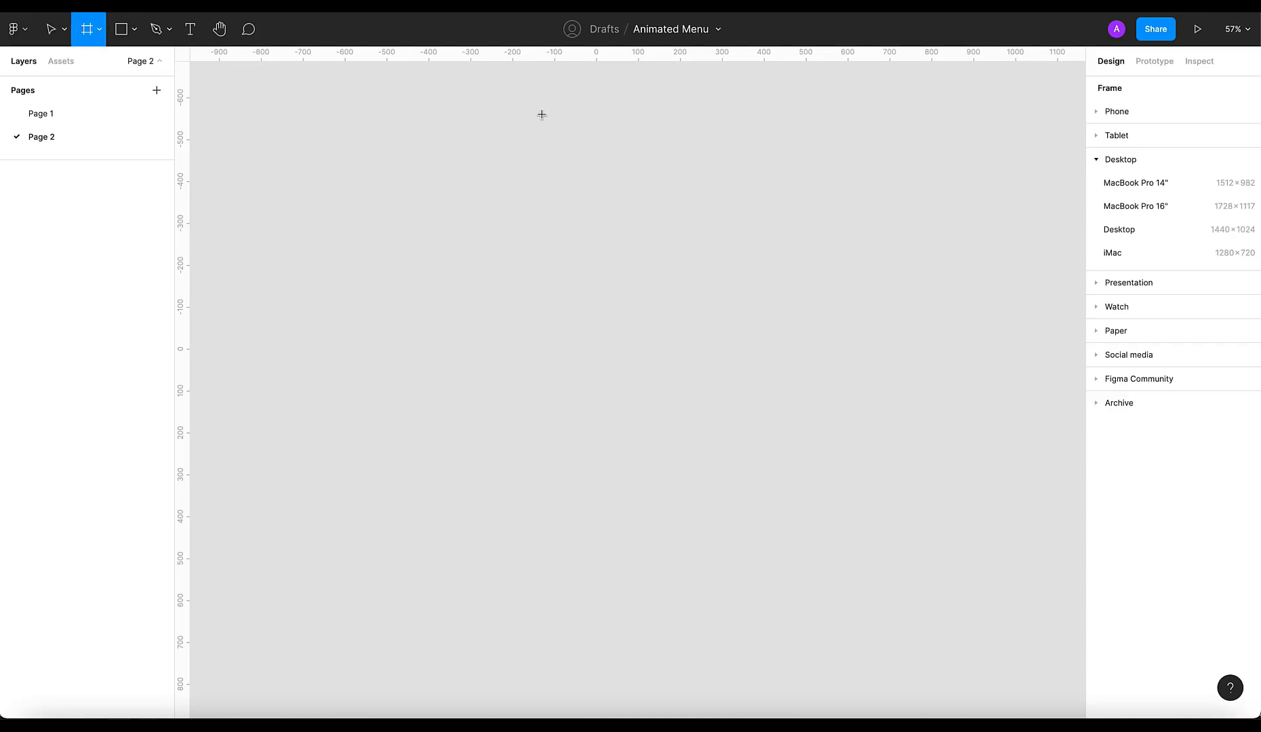
click(1149, 228)
click(287, 141)
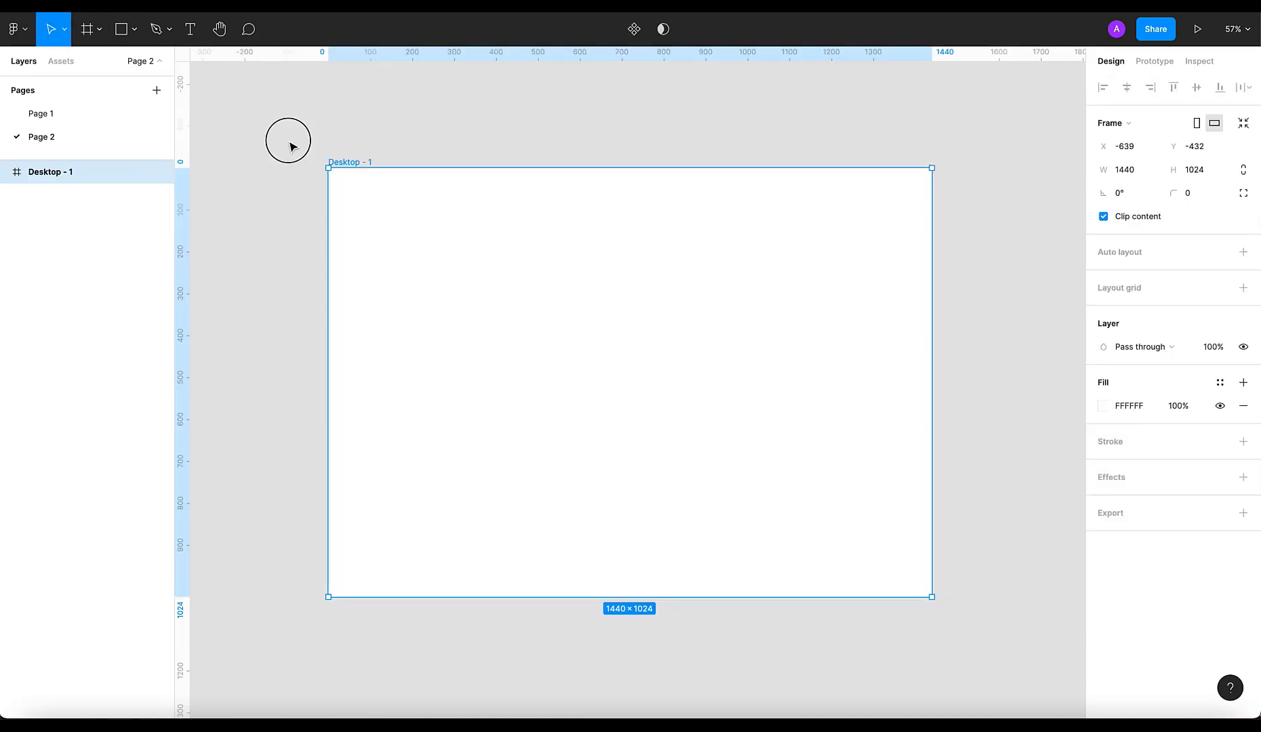
Draw a full-height frame about 562 wide along the left edge of the Desktop frame and fill it with the green document color
key(f)
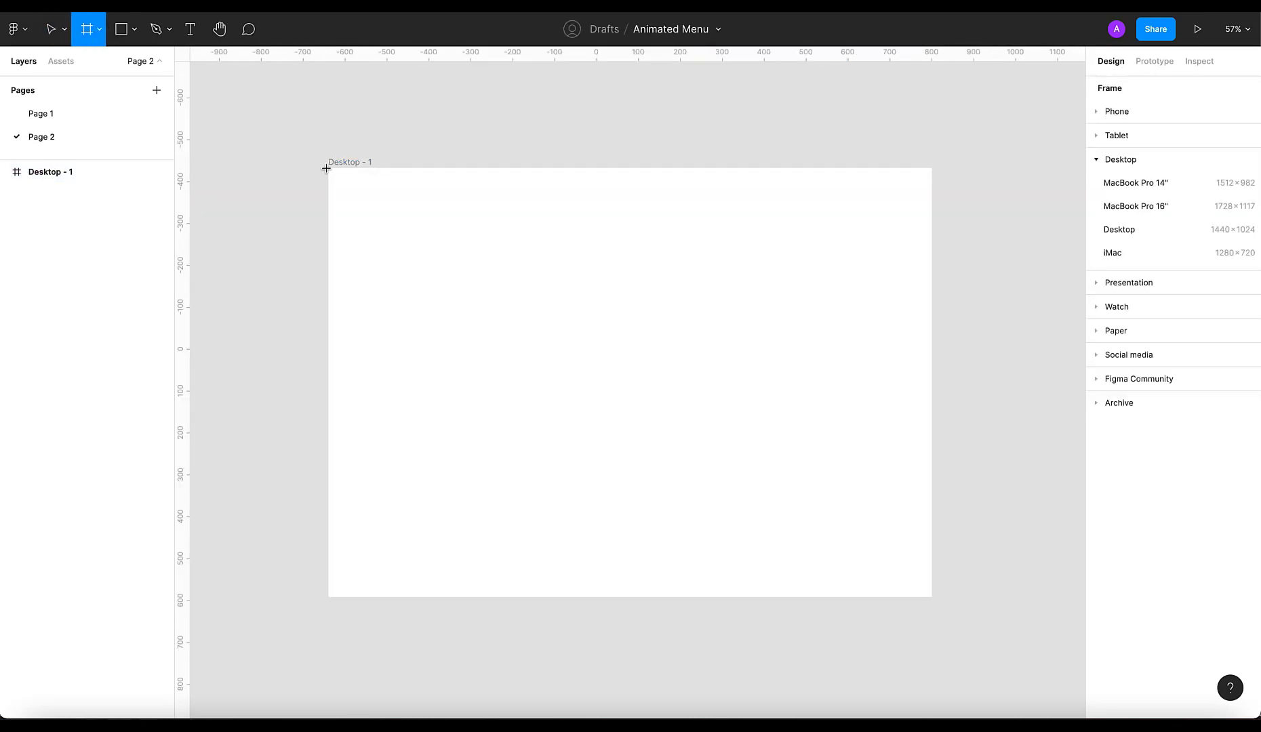
drag(326, 168, 563, 597)
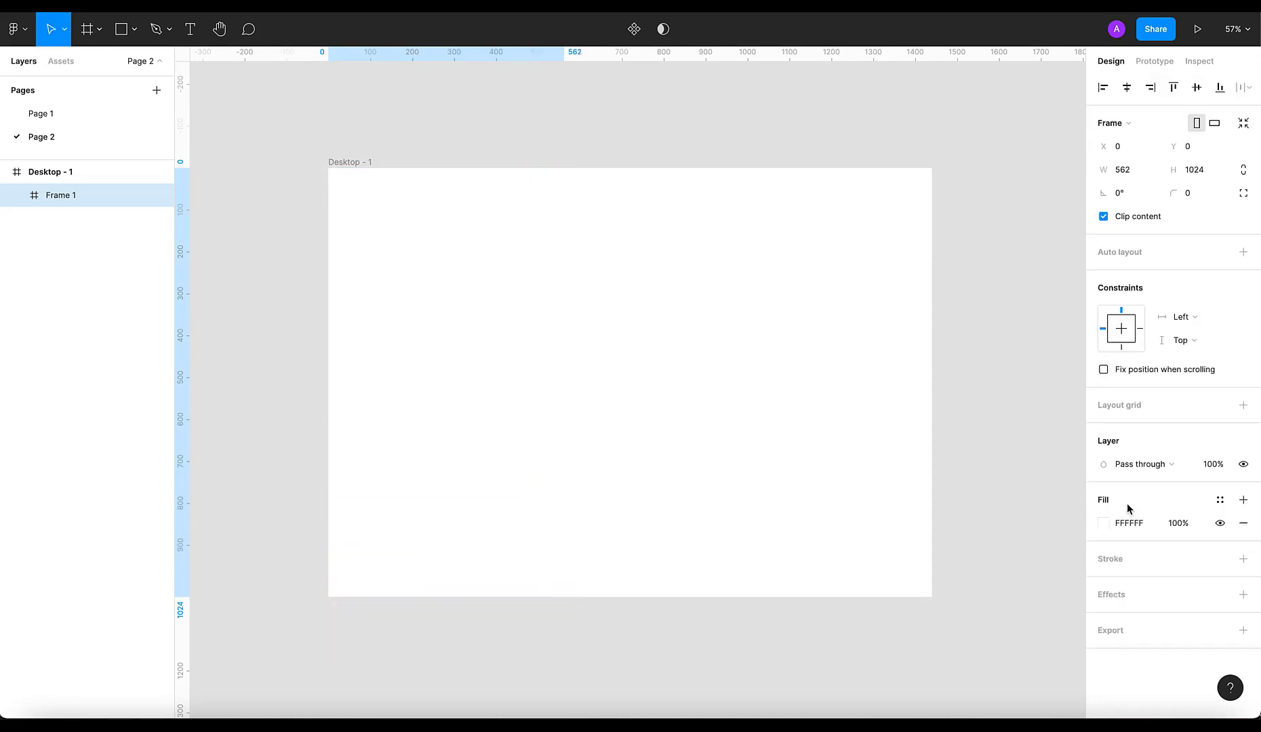
click(1120, 524)
click(1103, 523)
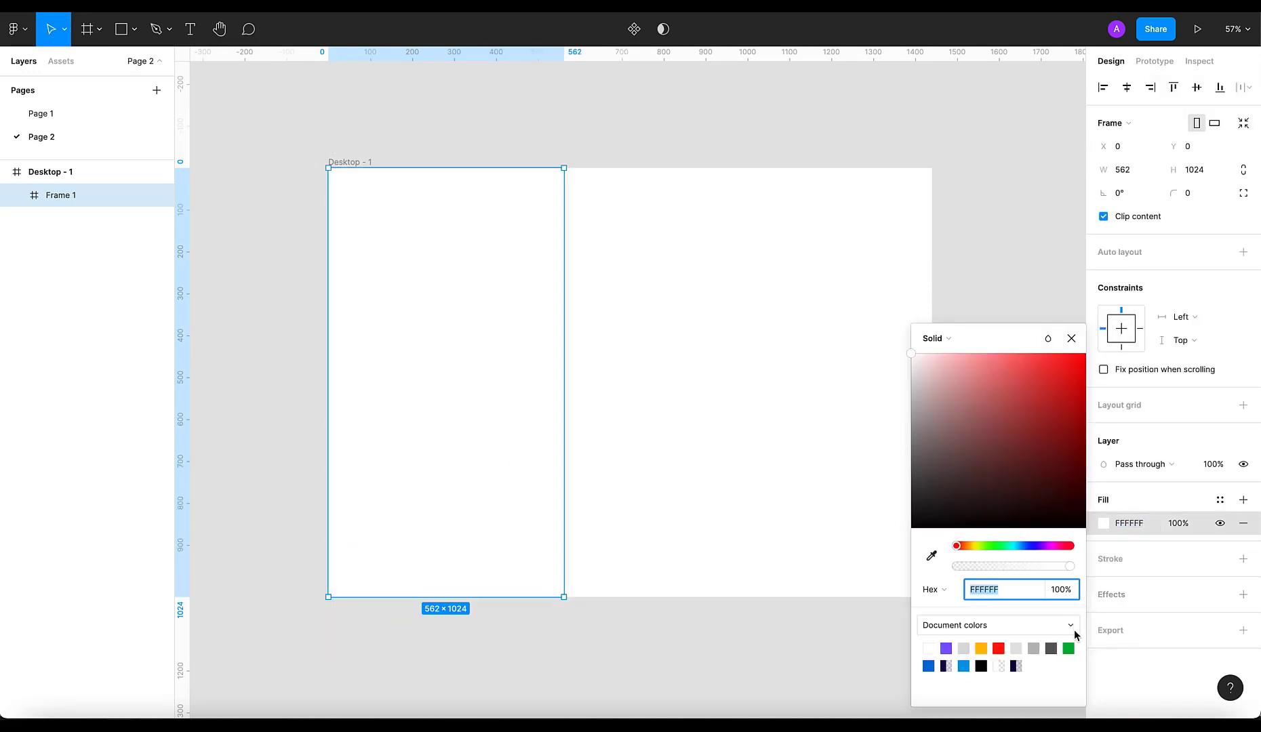
click(1068, 648)
click(927, 122)
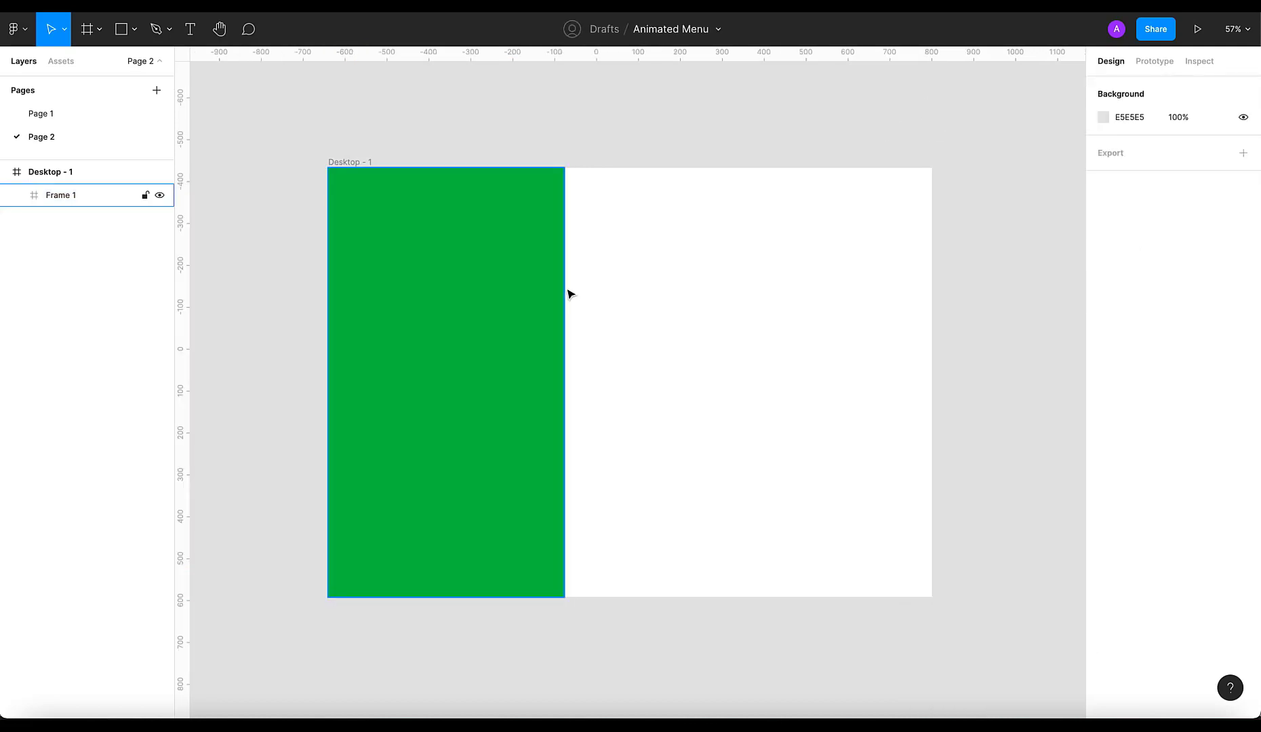
Draw a square frame about 414×414 across the green panel's right edge and move it out of Frame 1, directly under Desktop - 1
key(f)
drag(477, 272, 651, 445)
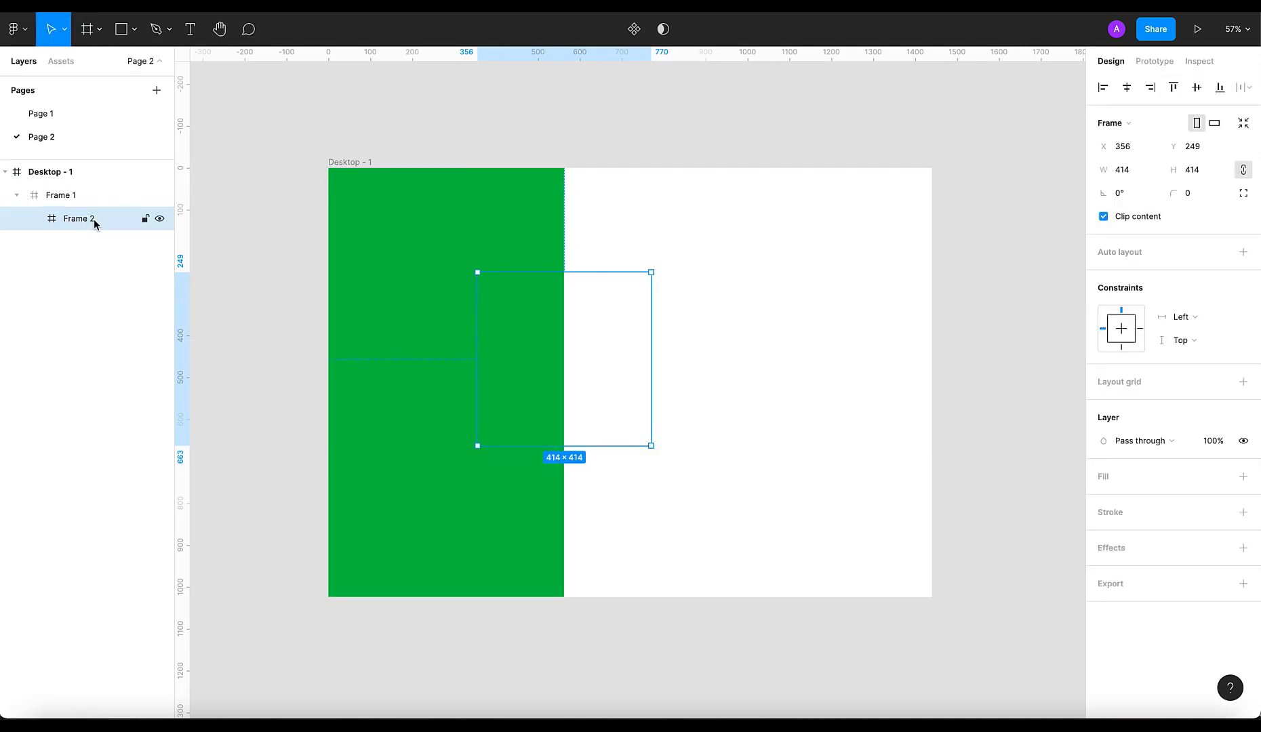
drag(91, 220, 61, 194)
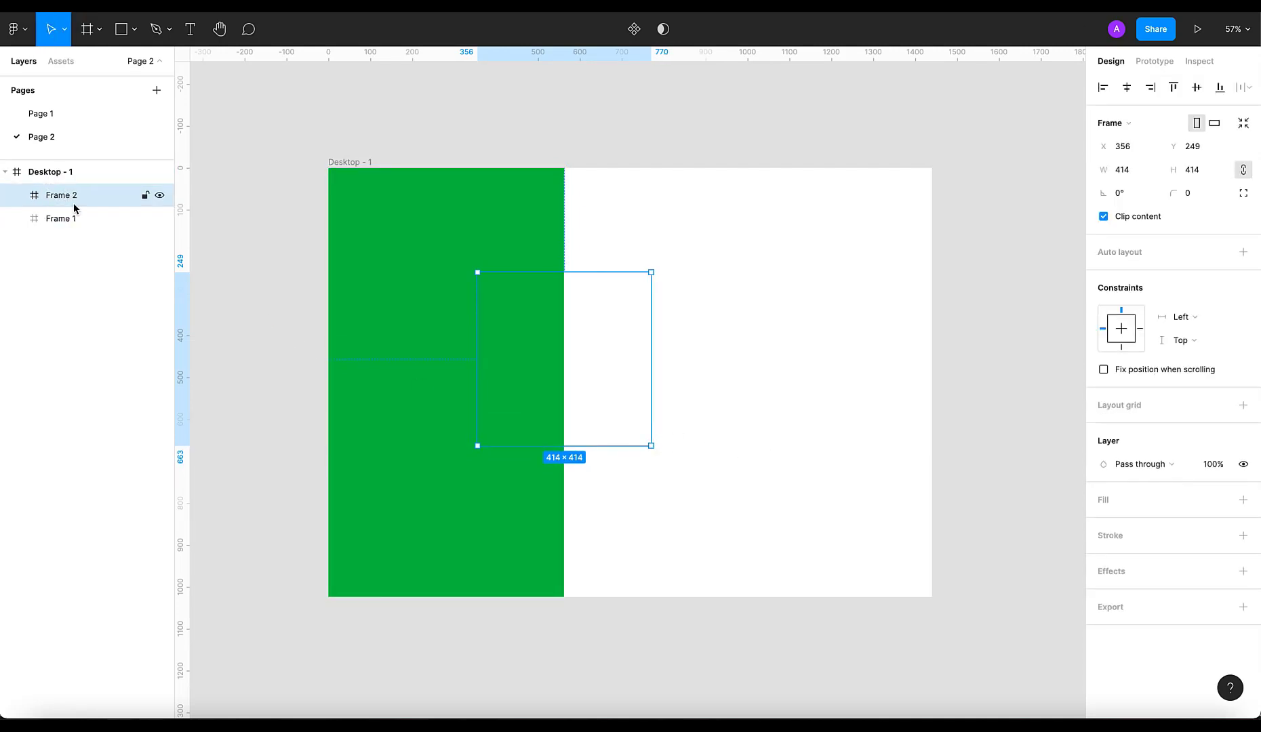
Fill the square frame with the green sampled from the left panel and center it vertically in the Desktop frame
key(i)
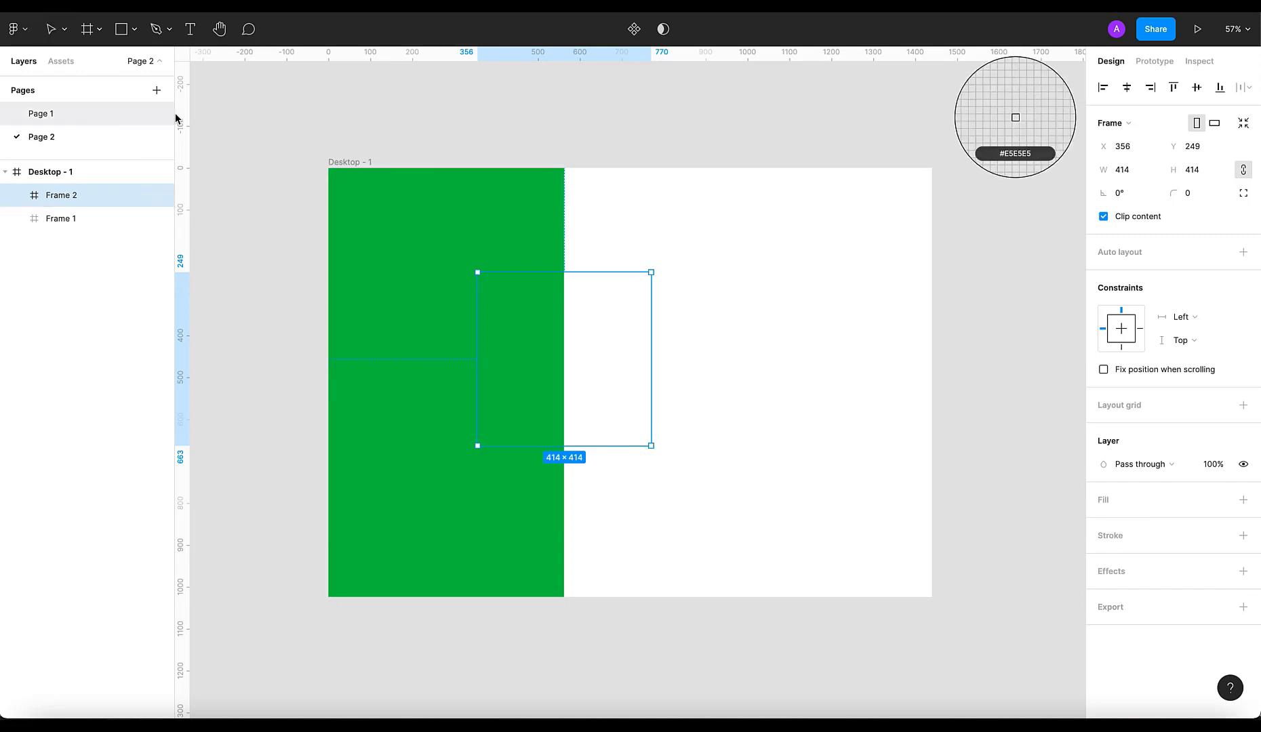
click(407, 231)
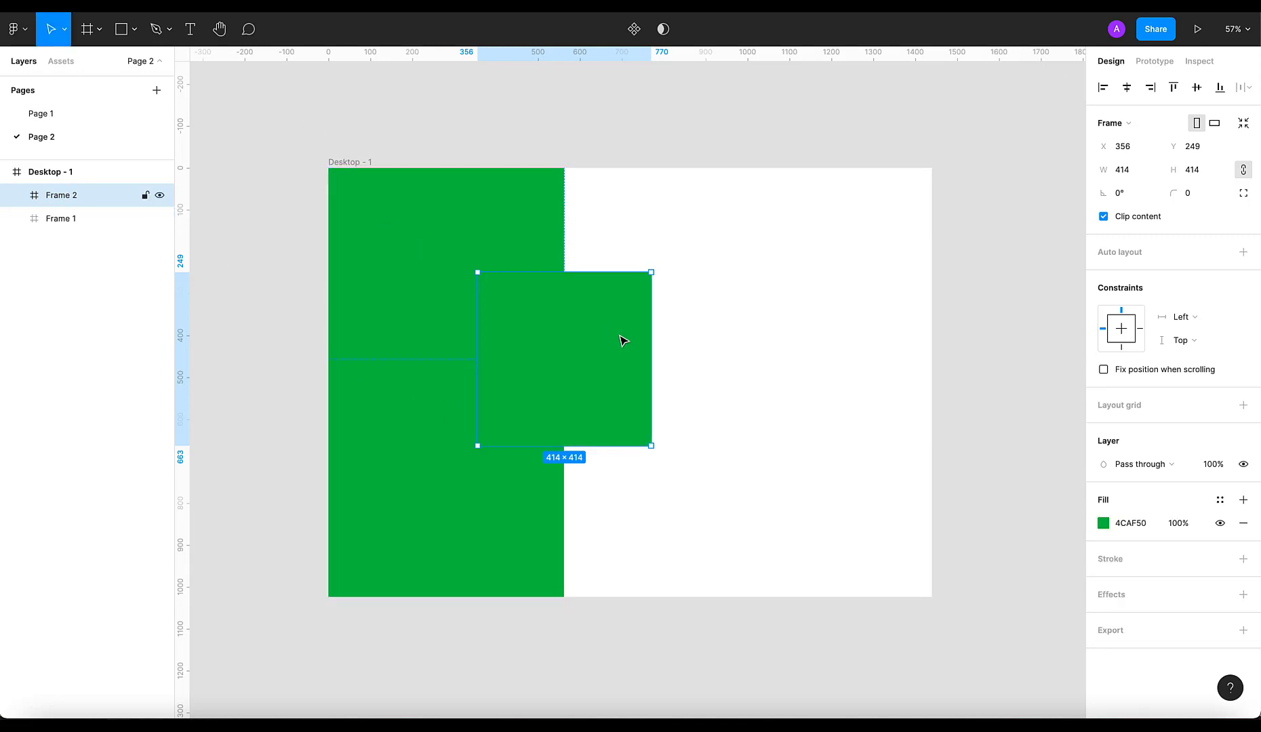
click(1196, 87)
key(Escape)
click(594, 311)
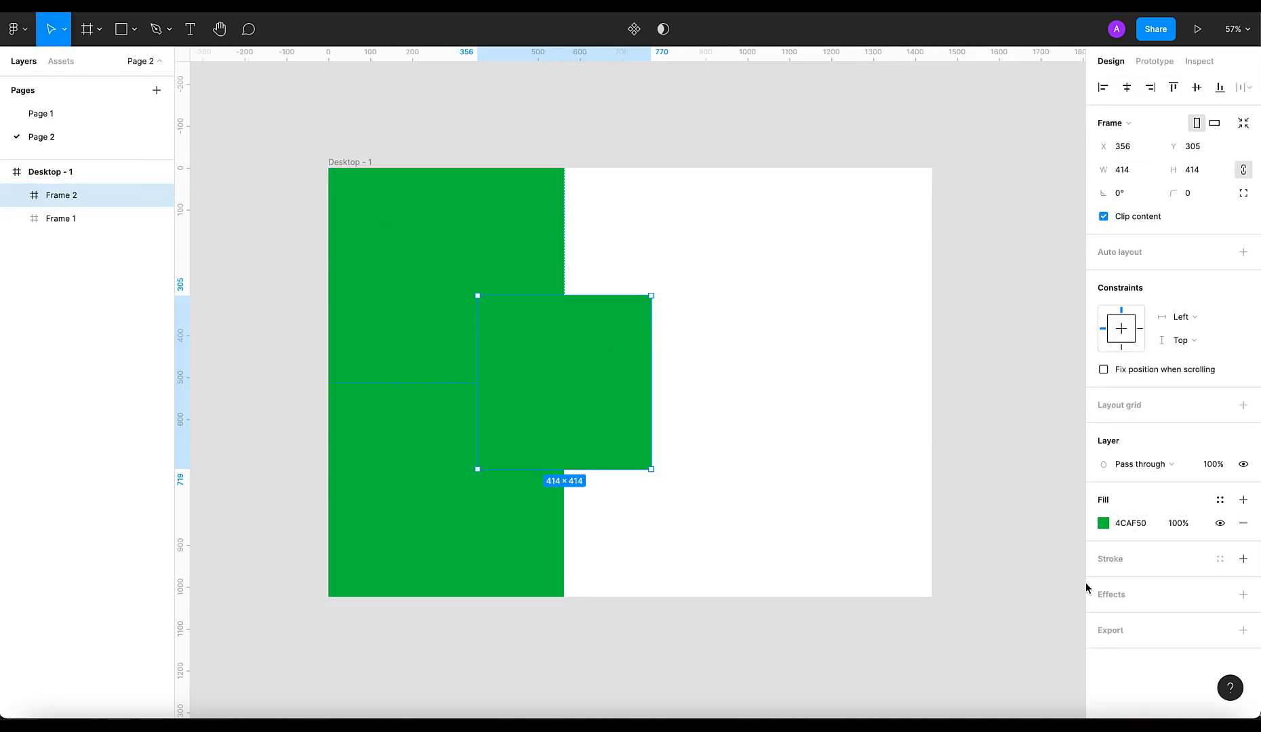
Add a drop shadow to the square frame with X 40, Y 40, blur 60 and spread 40
click(1104, 597)
click(1103, 618)
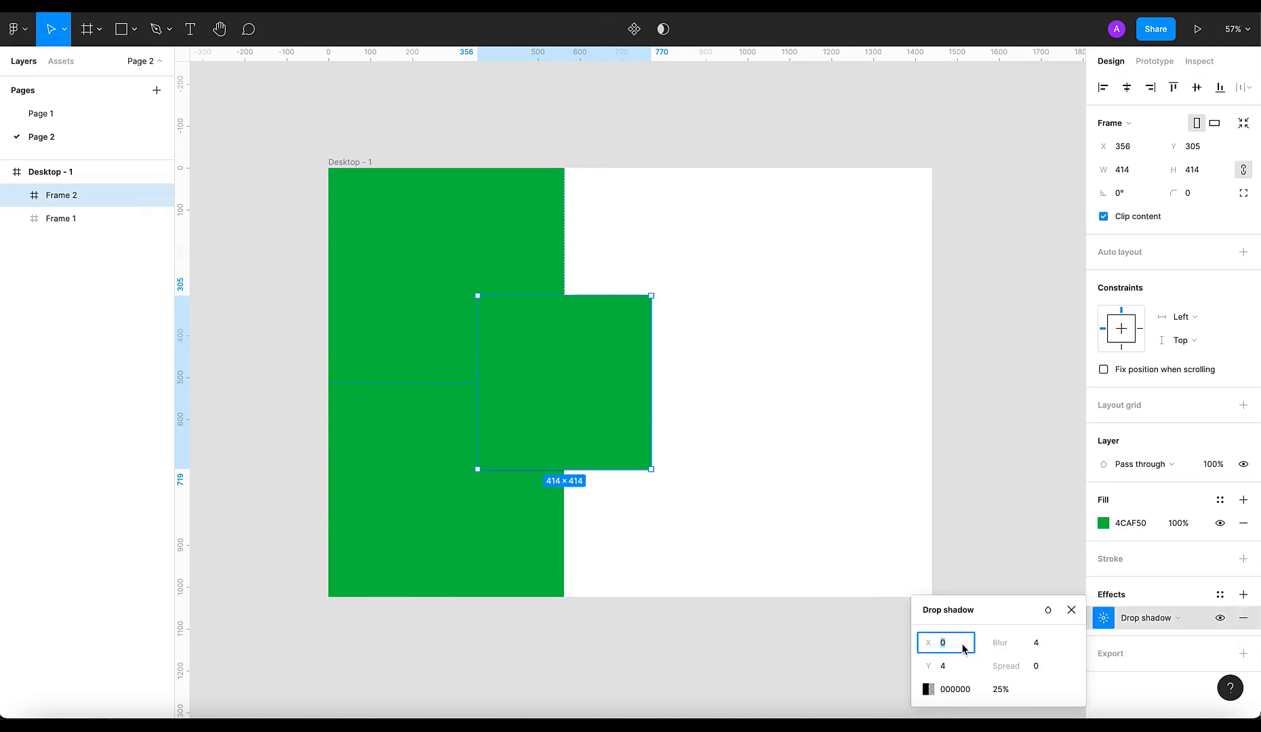
key(Tab)
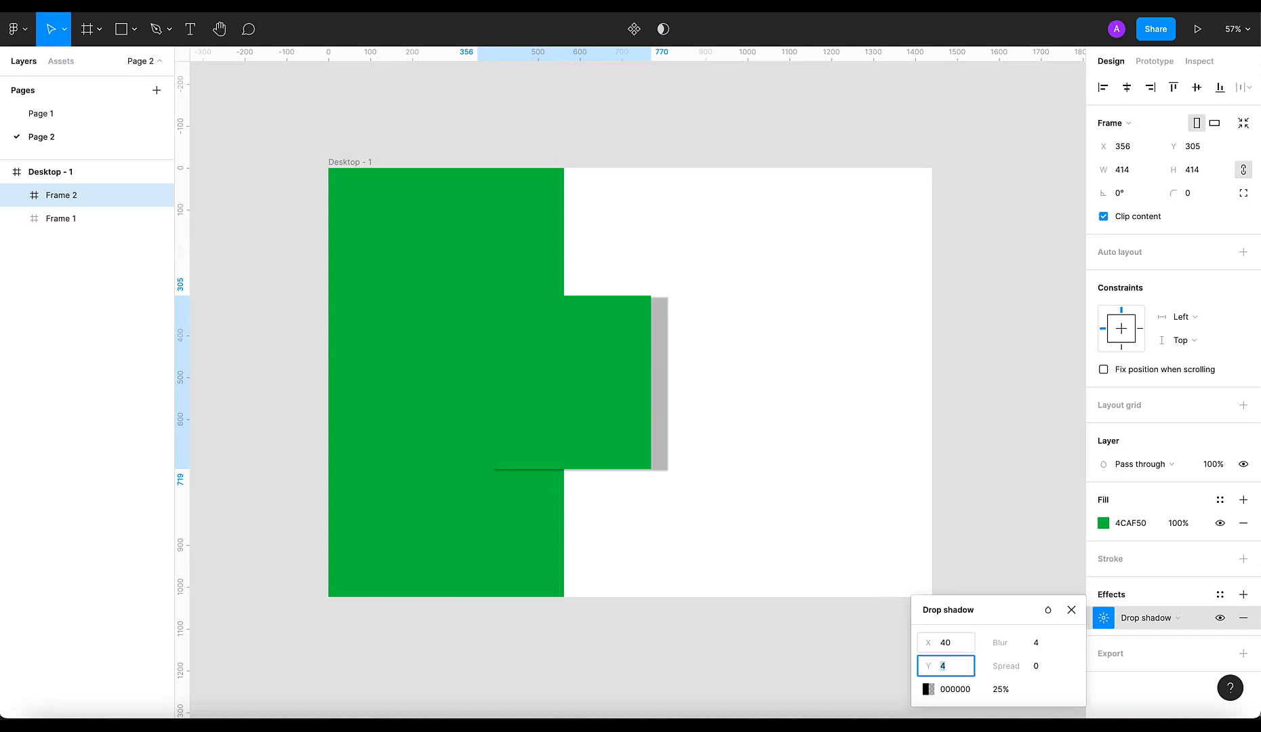
text(0)
key(Tab)
text(6)
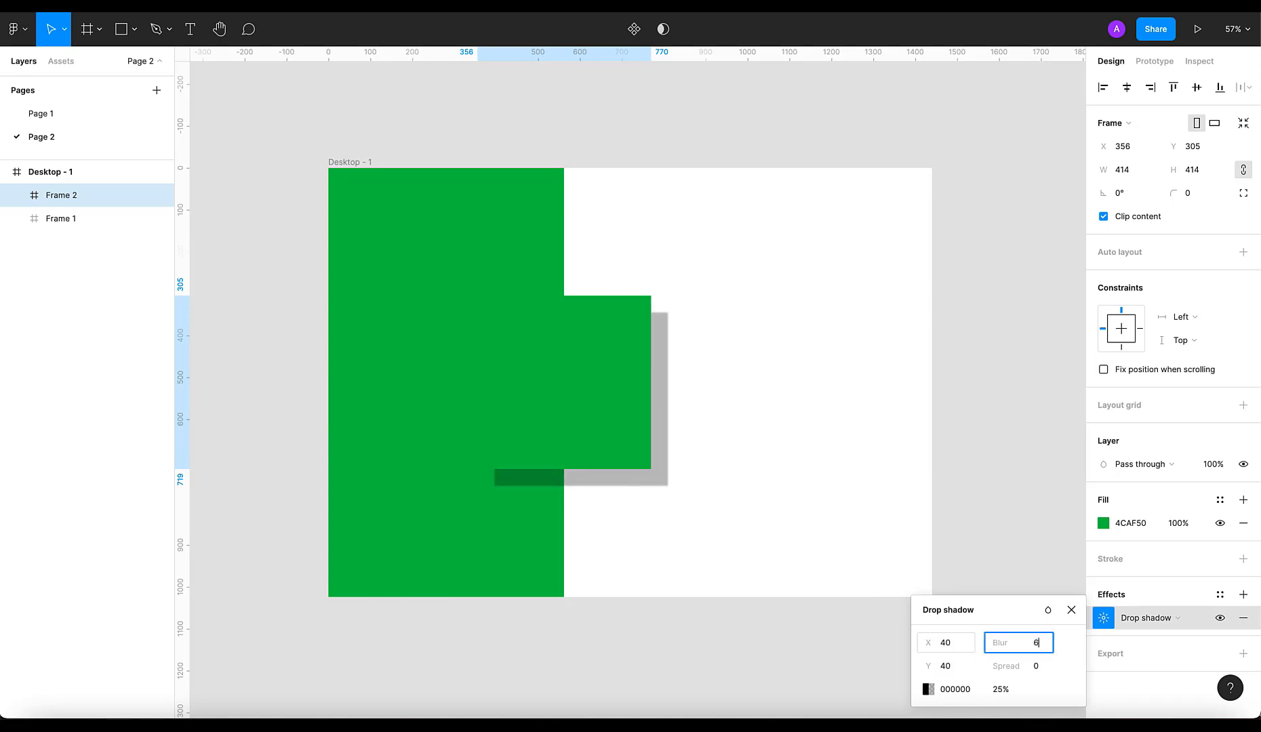
text(0)
key(Tab)
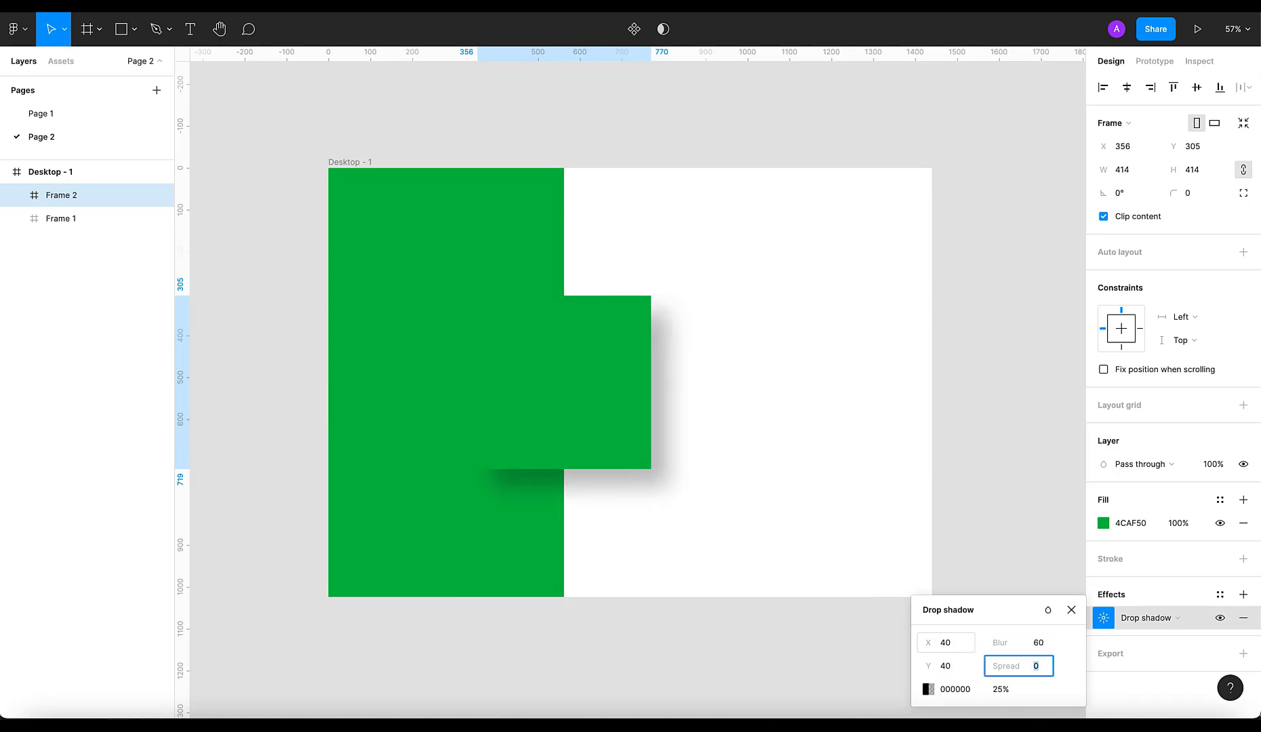
text(40)
key(Tab)
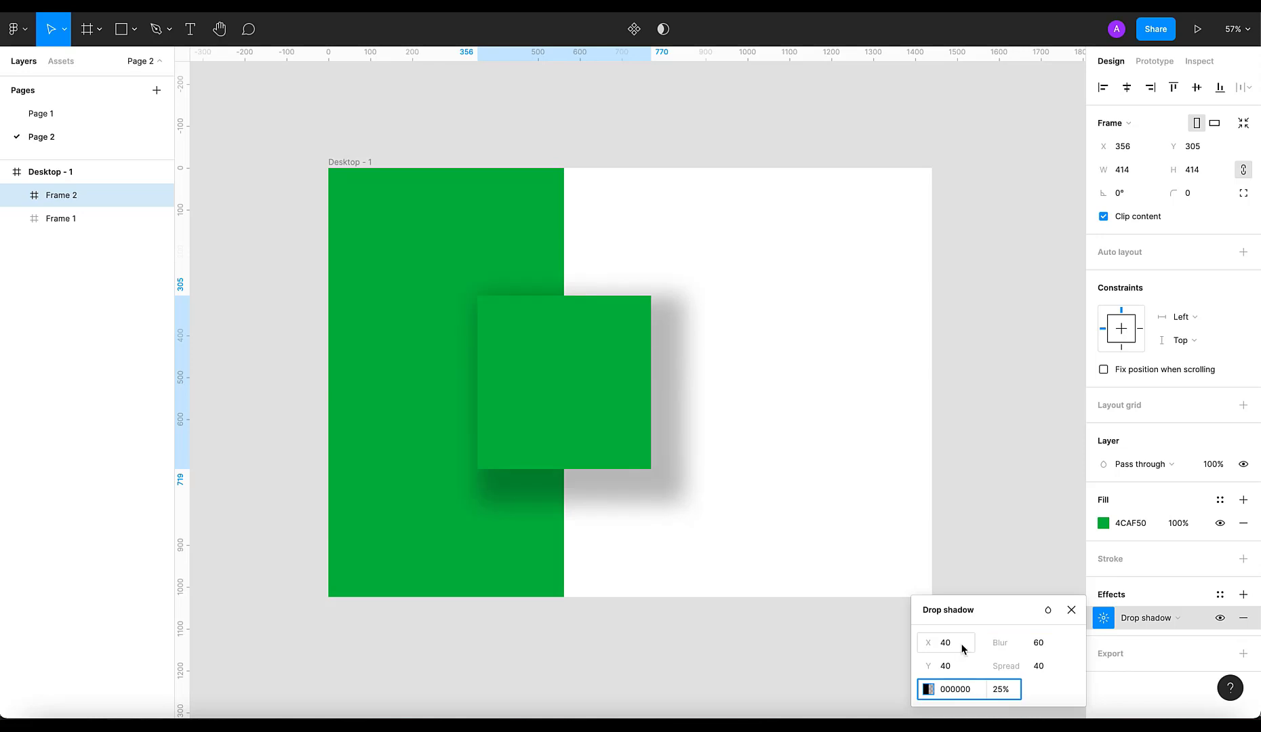
Set the square's drop shadow color to dark green 023C04 at 12% opacity
click(927, 689)
click(817, 586)
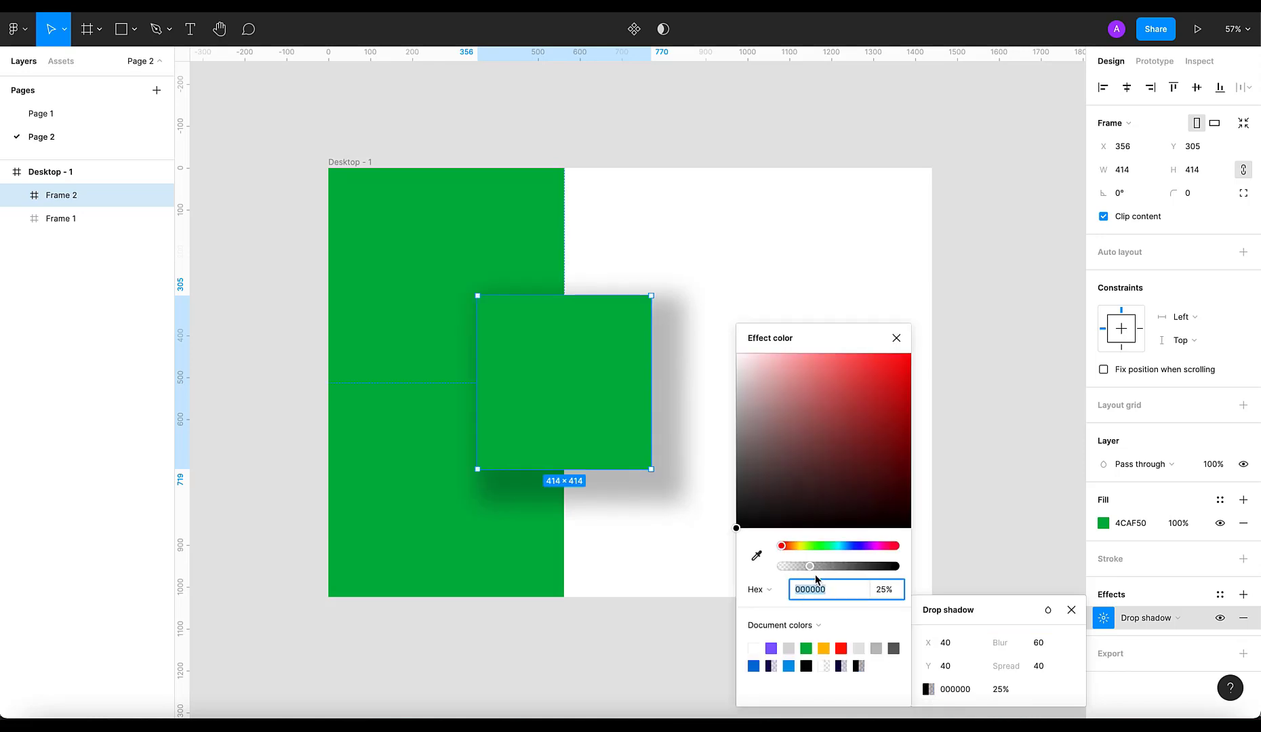
click(757, 560)
click(606, 371)
click(875, 451)
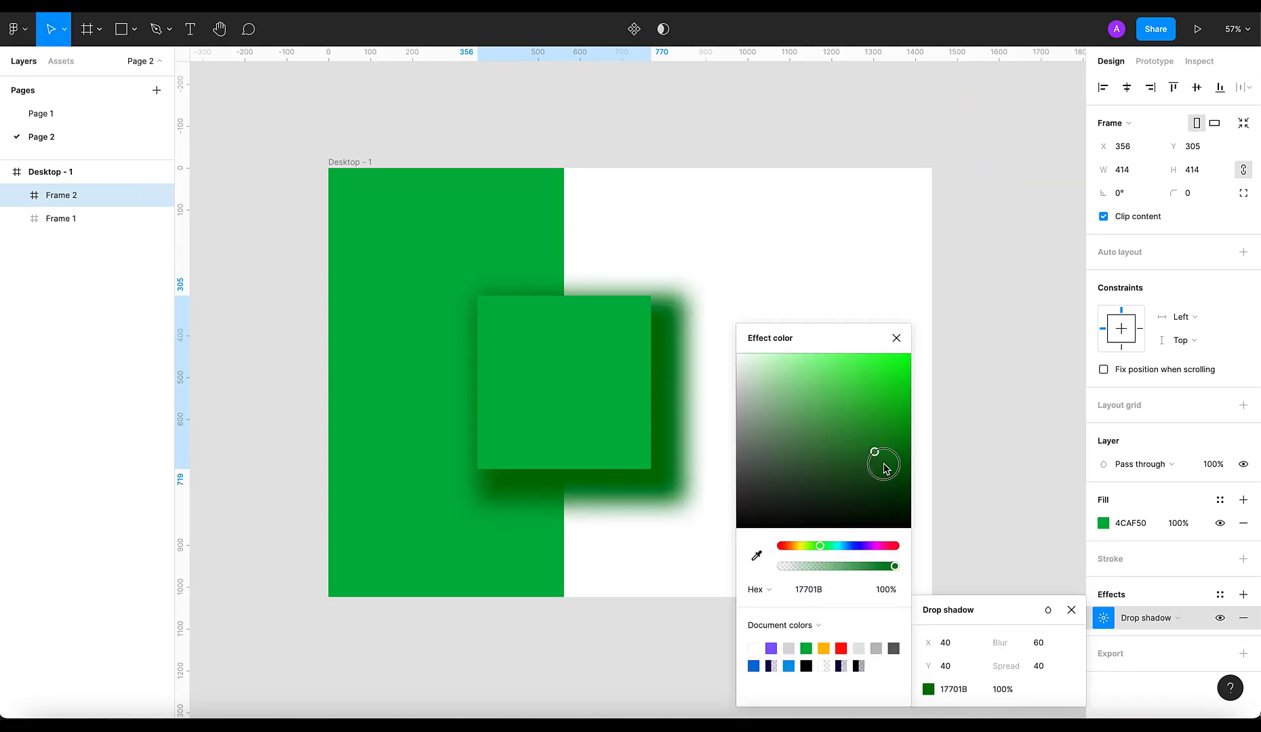
drag(884, 468, 906, 488)
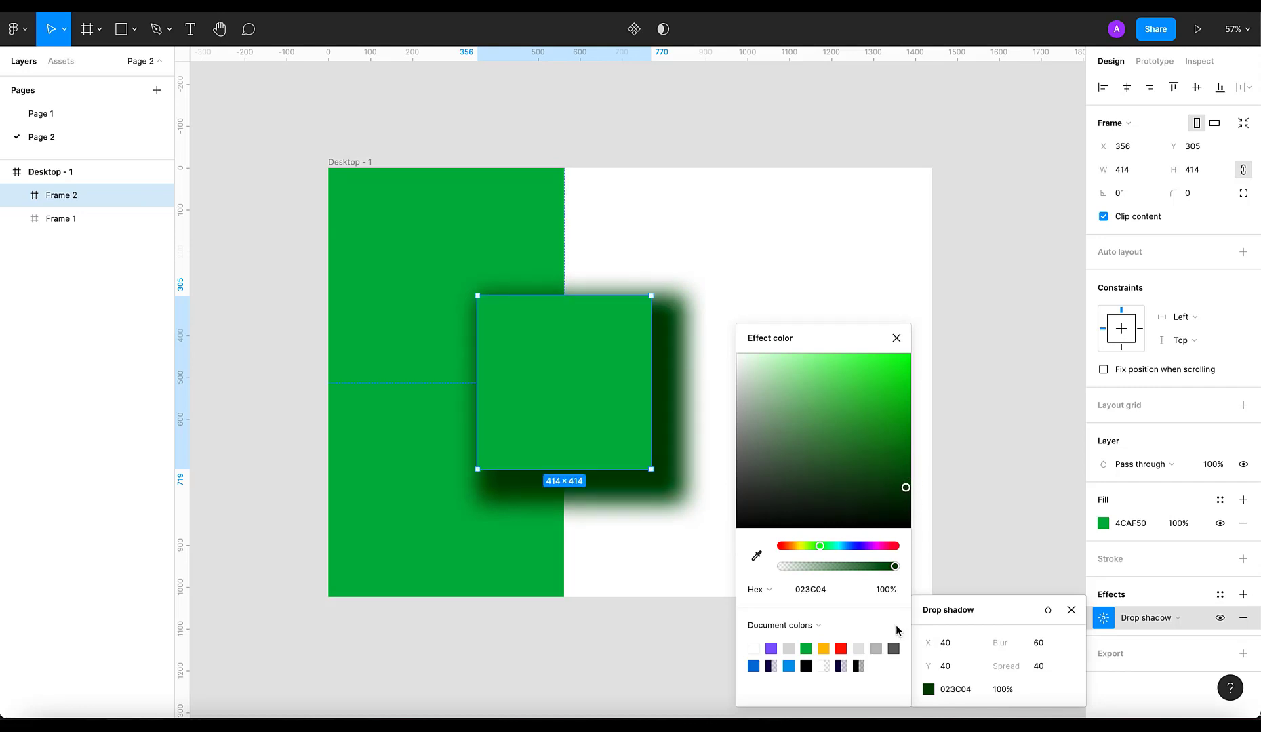
drag(894, 571, 795, 568)
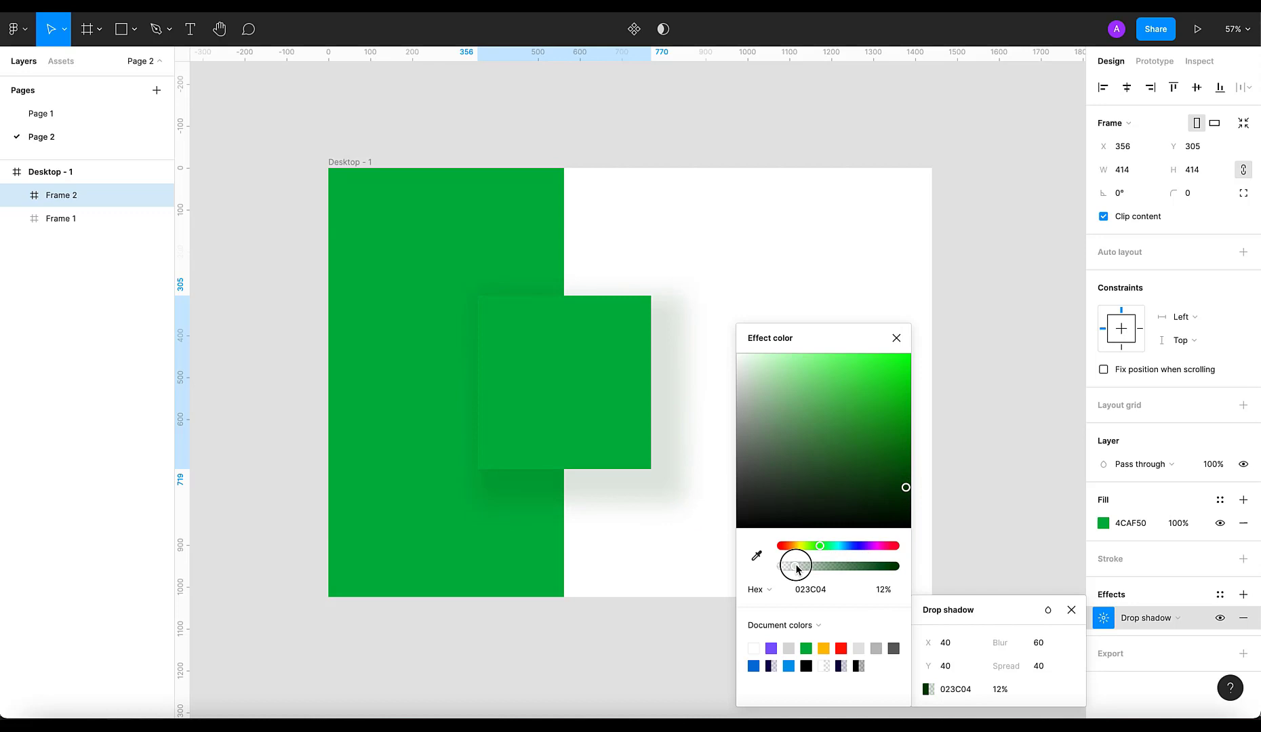
click(895, 339)
click(1071, 609)
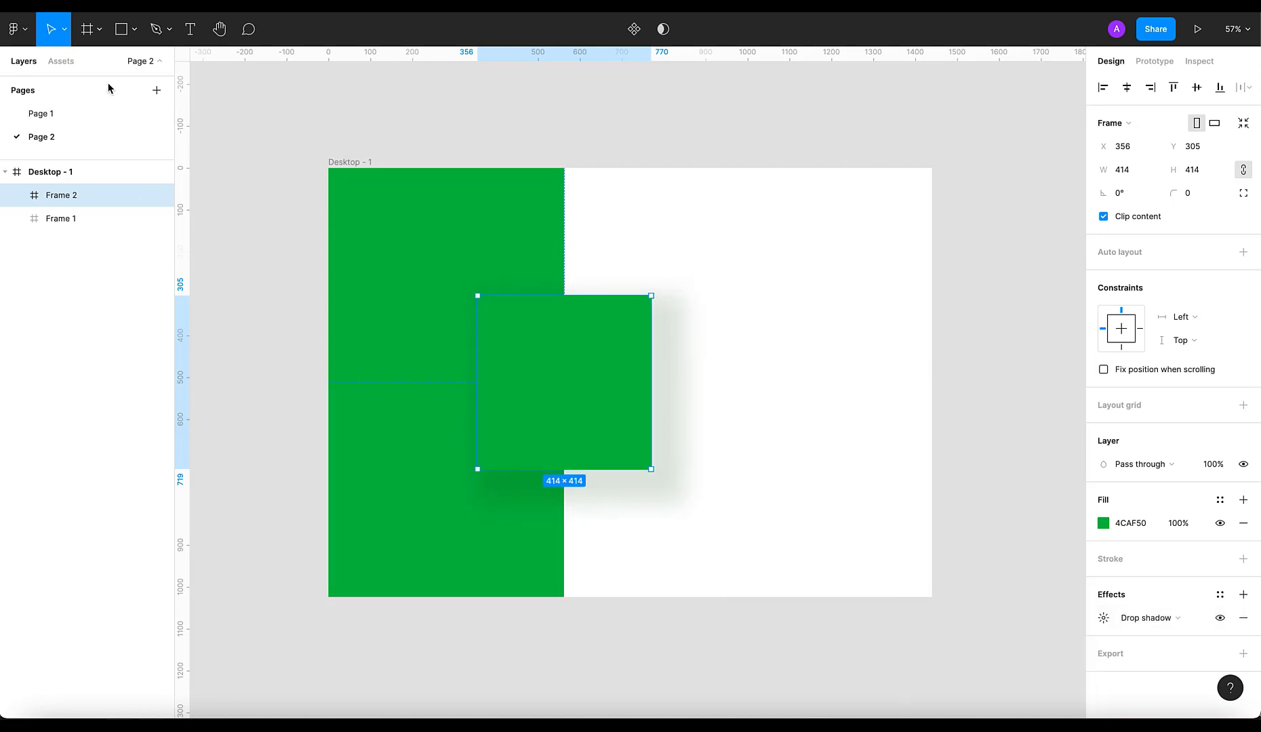
click(288, 289)
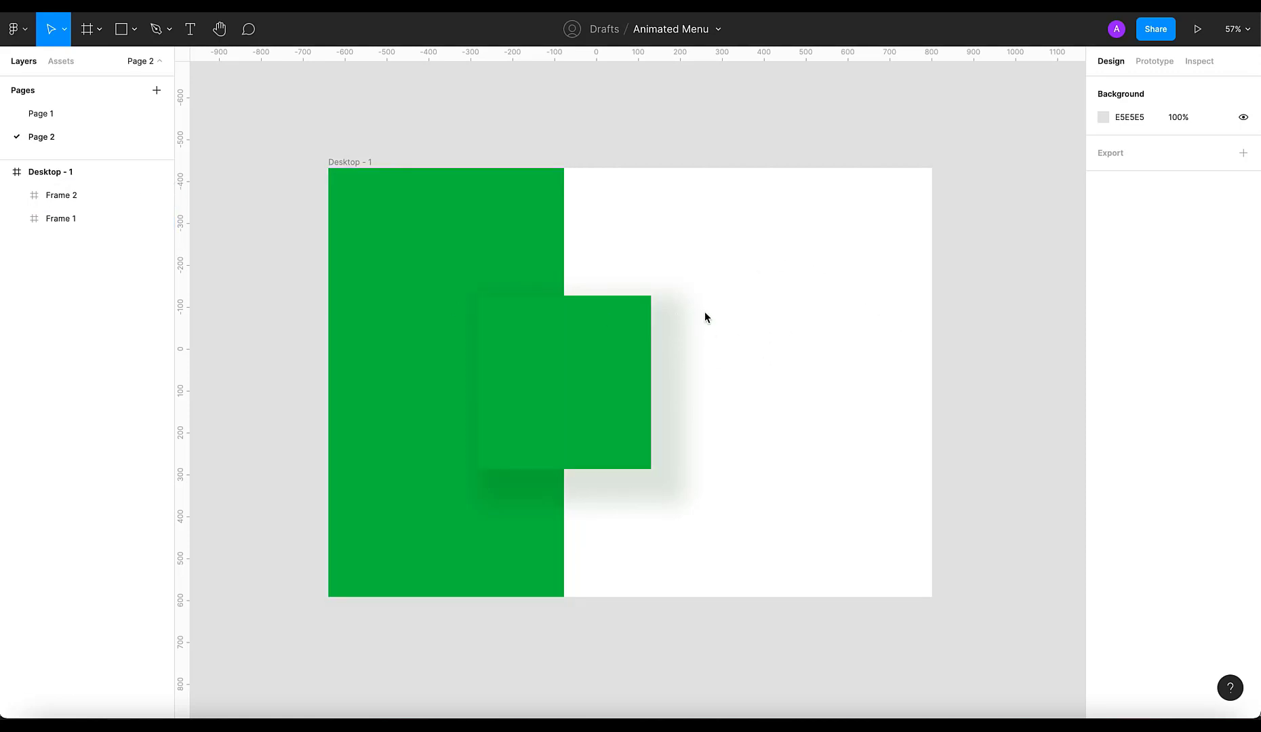
Draw a full-height frame about 464 wide along the Desktop frame's right edge and fill it with green sampled from the left panel
scroll(611, 265, right, 3)
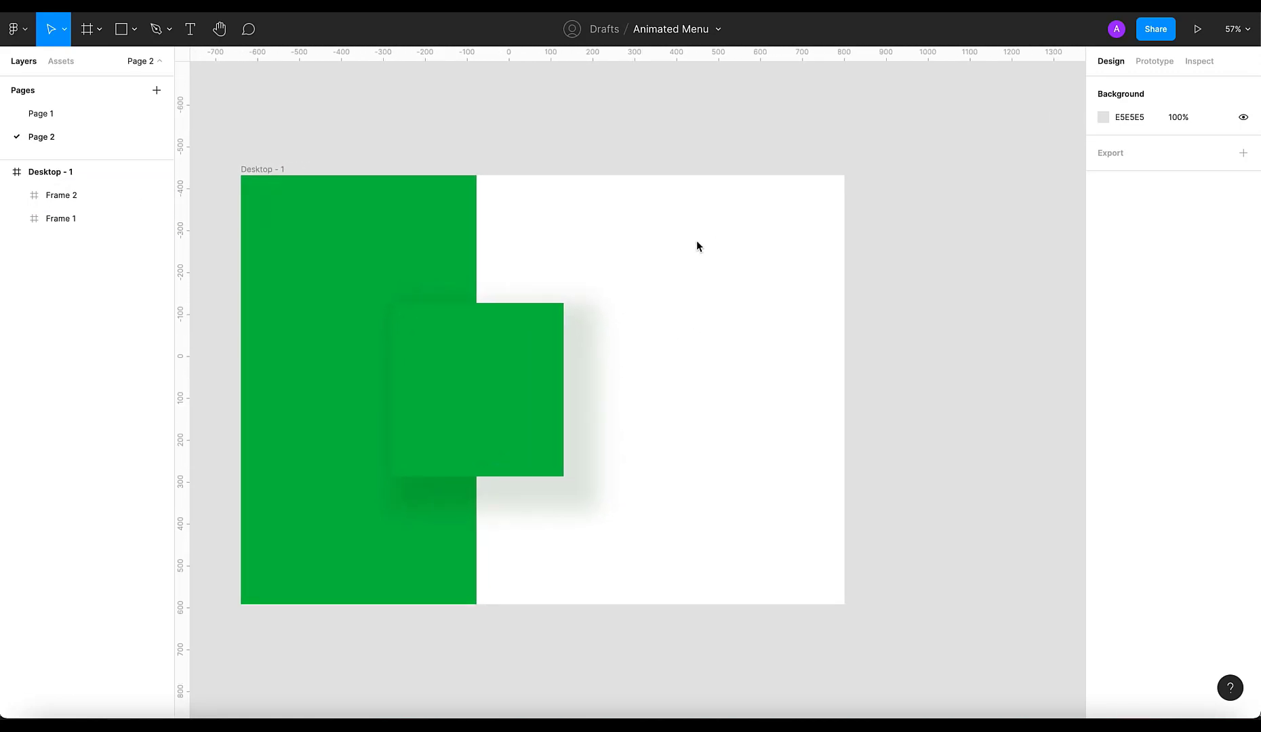
key(f)
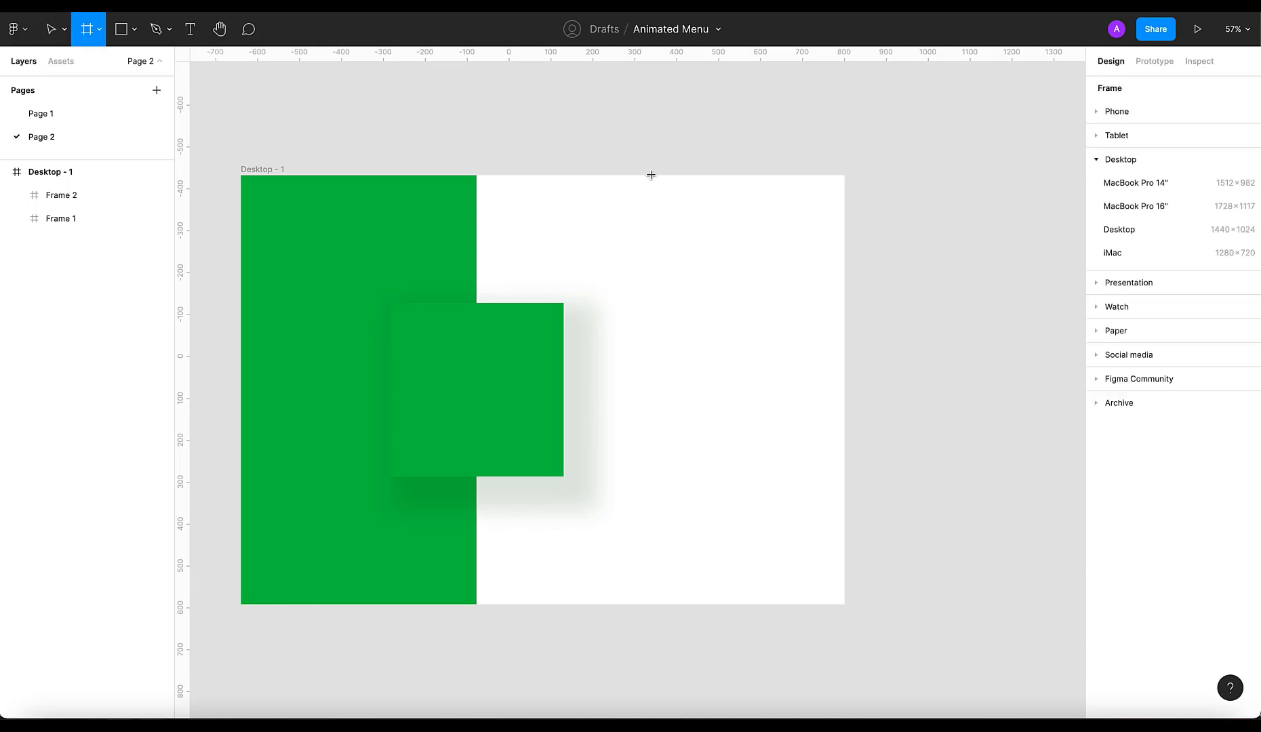
drag(651, 175, 846, 604)
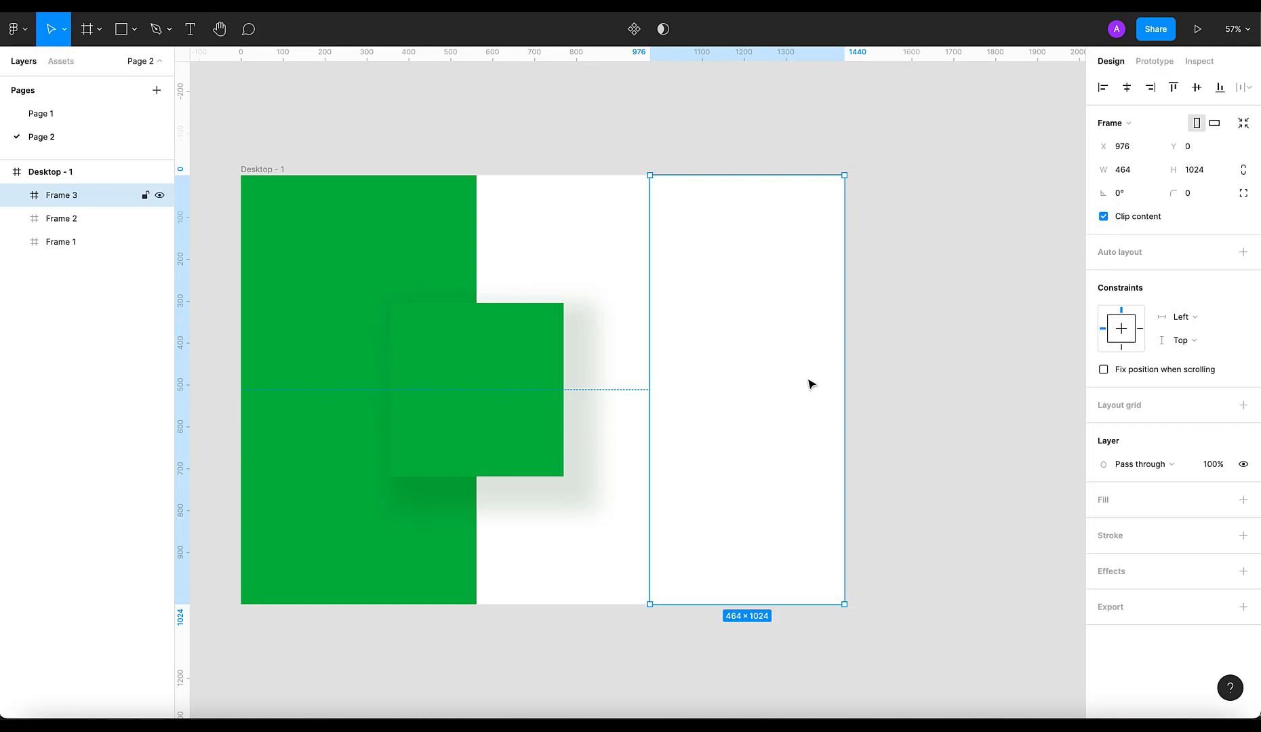
key(i)
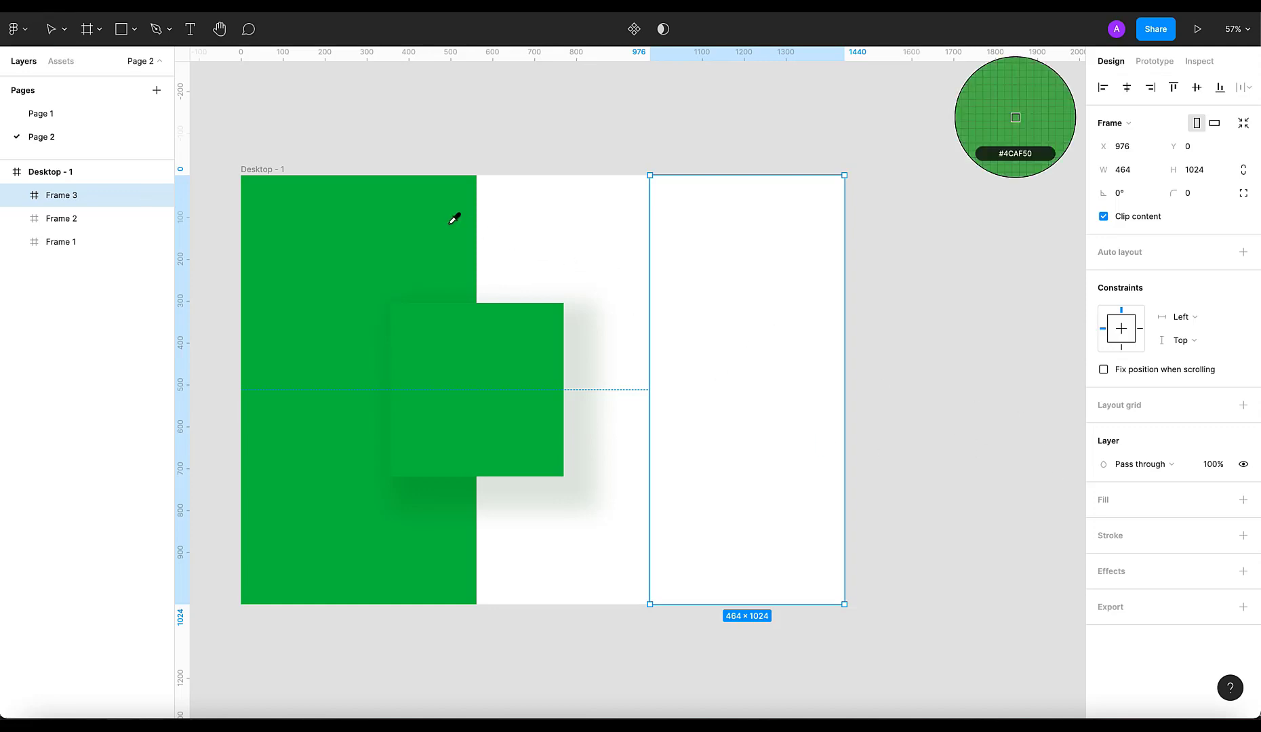
click(430, 214)
click(966, 325)
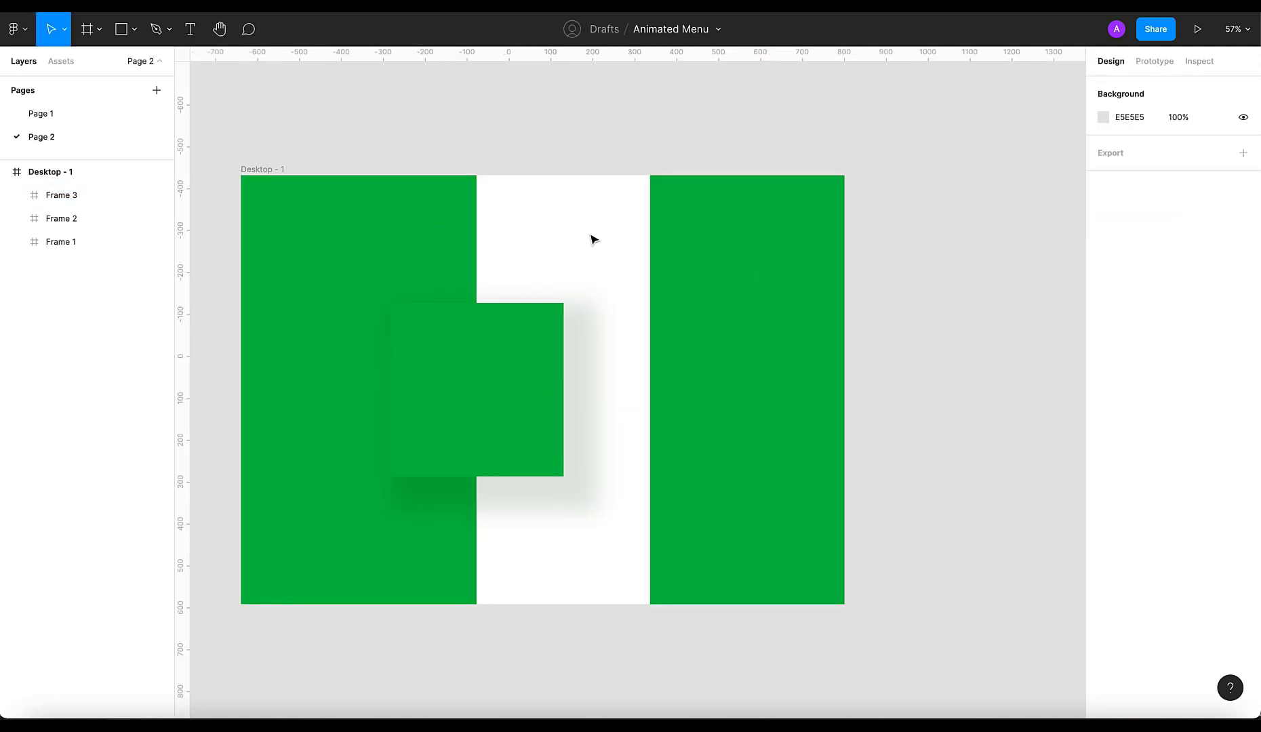
Add the text "Home" on the canvas beside the Desktop frame and scale it to about 241×105
key(t)
click(898, 311)
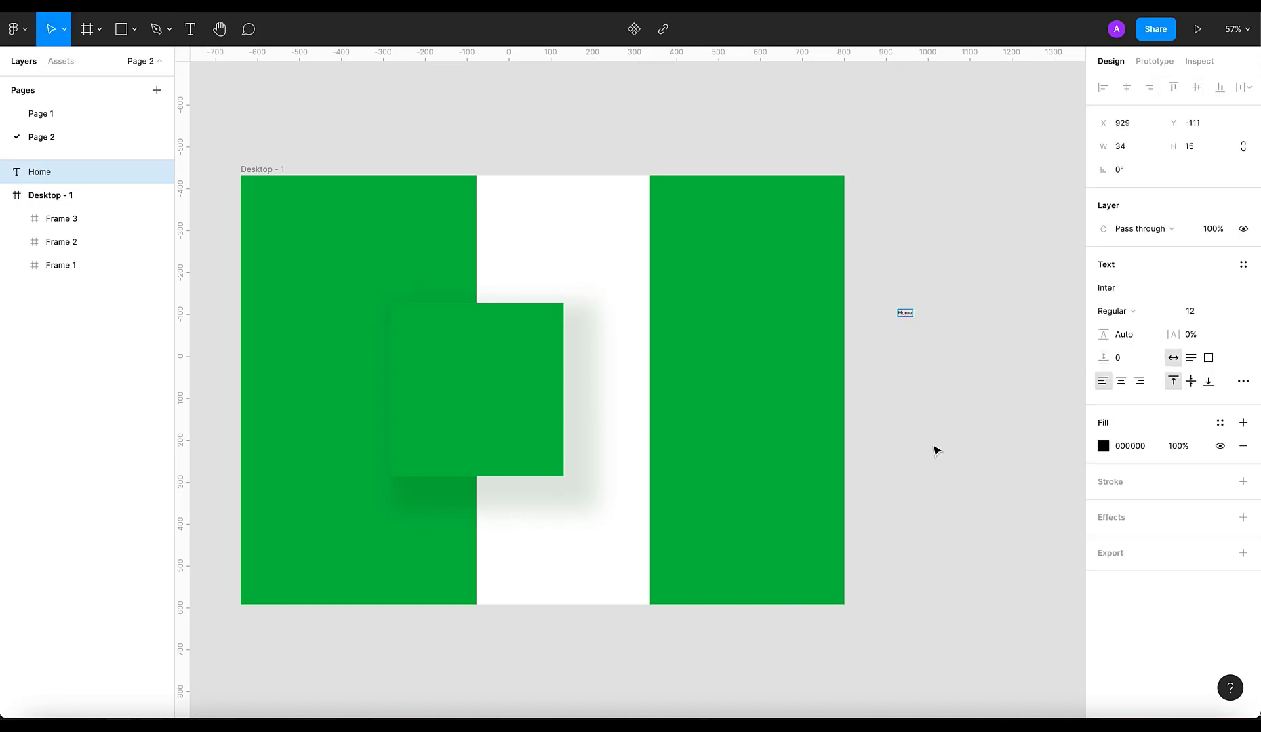
key(Escape)
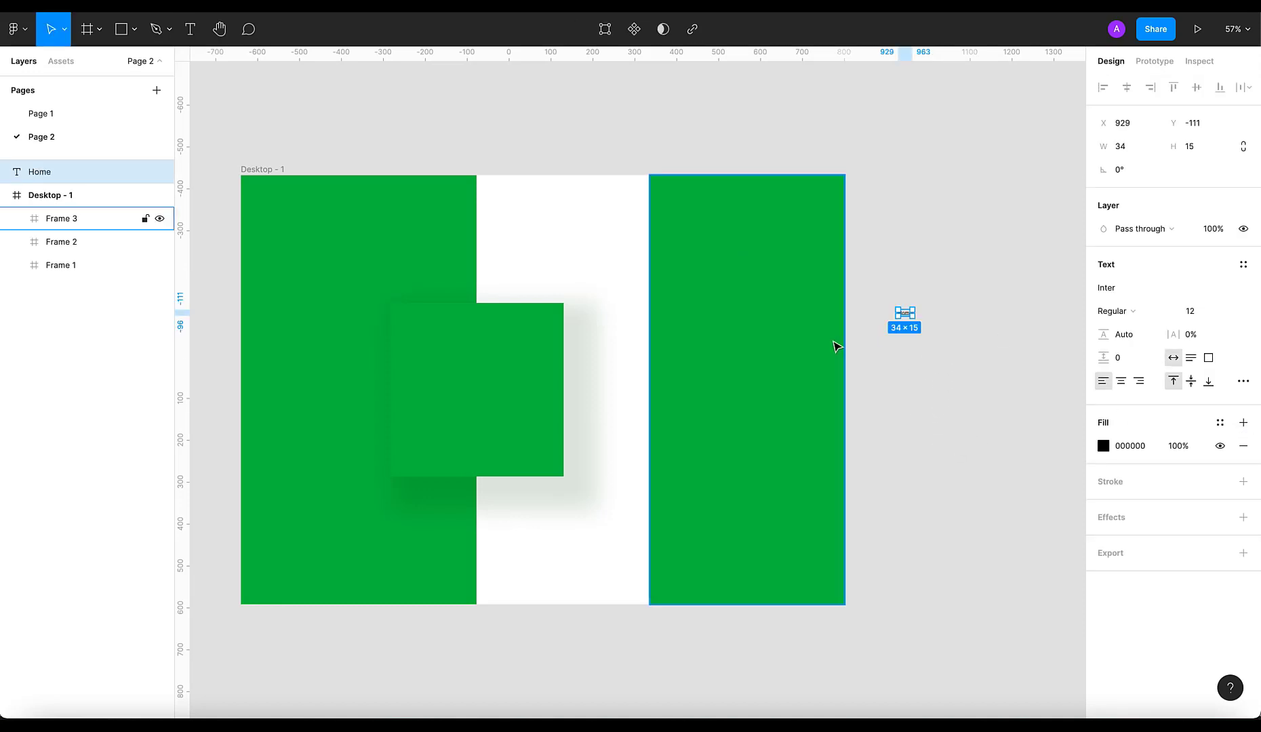
key(k)
mouse_move(915, 318)
mouse_down()
mouse_move(974, 359)
mouse_move(957, 357)
mouse_move(931, 317)
mouse_up()
key(Escape)
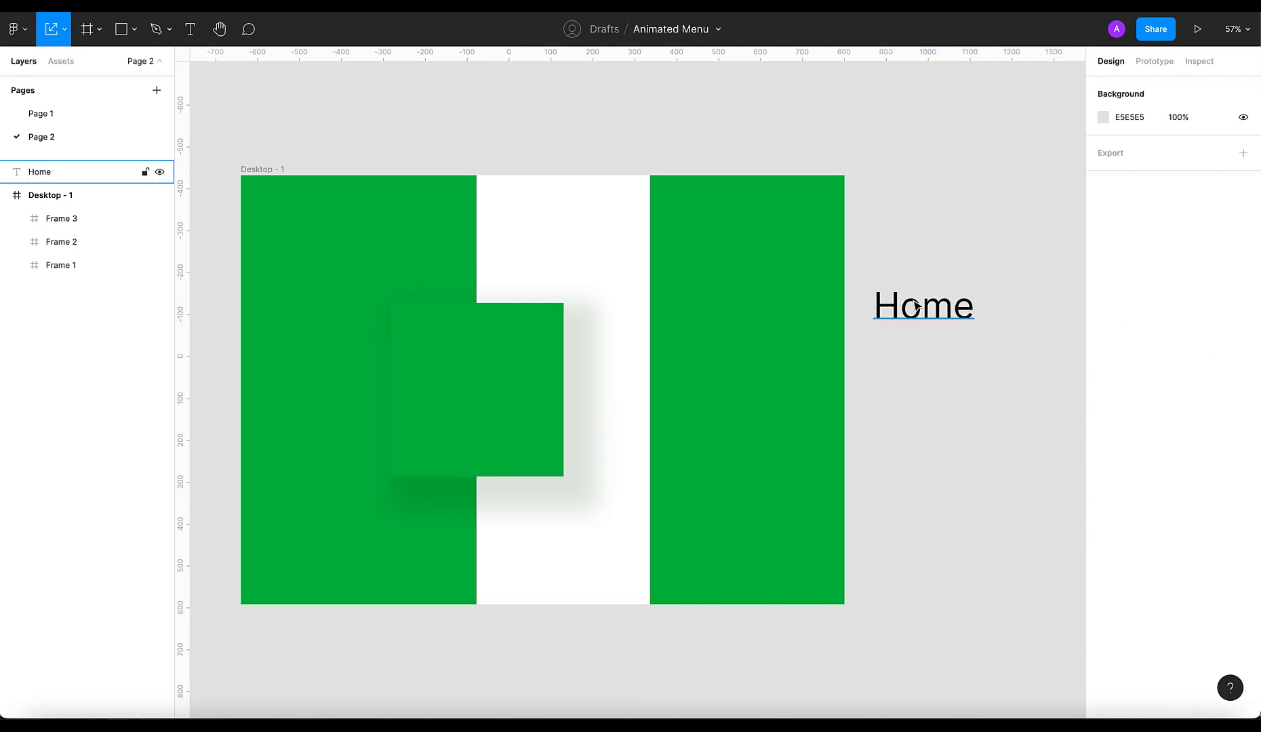
Duplicate the "Home" text twice below the original with equal vertical spacing
click(916, 301)
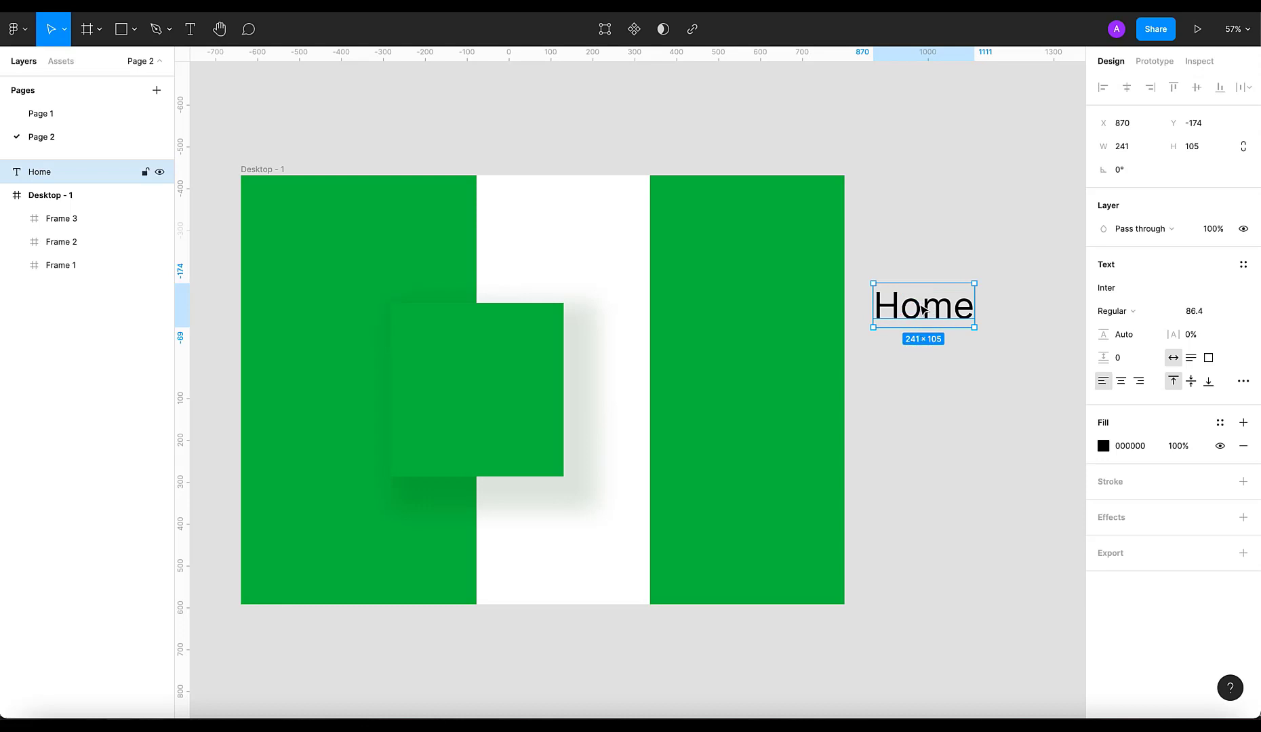
drag(918, 305, 926, 371)
key(ctrl+d)
click(926, 486)
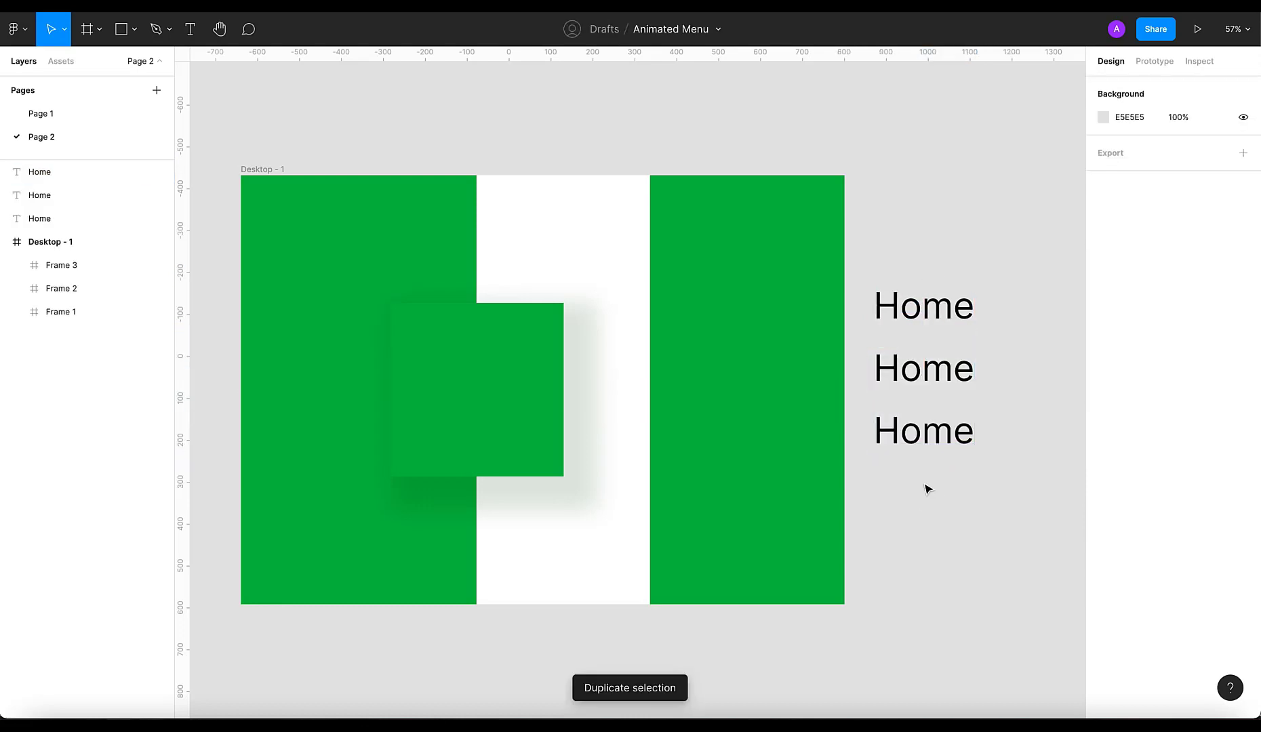
Change the second "Home" text to "About" and the third to "Contact"
double_click(914, 360)
text(About)
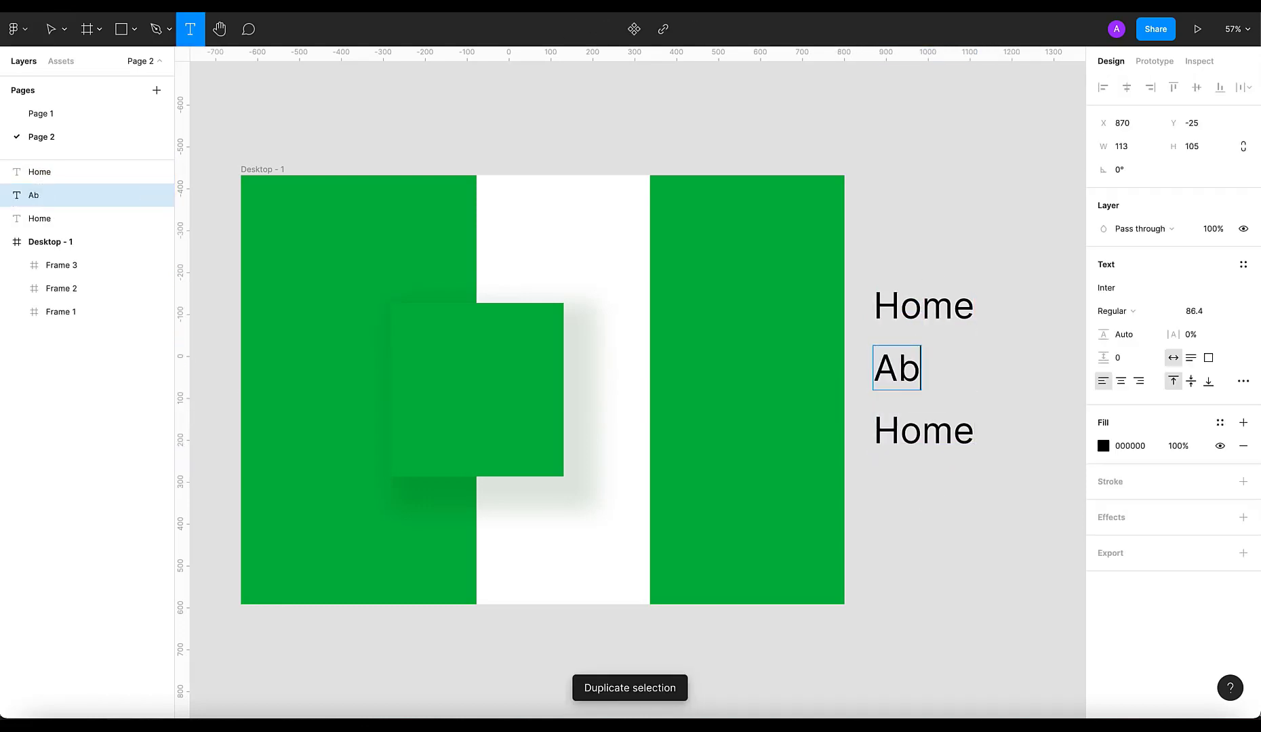
click(914, 429)
double_click(914, 428)
text(Contat)
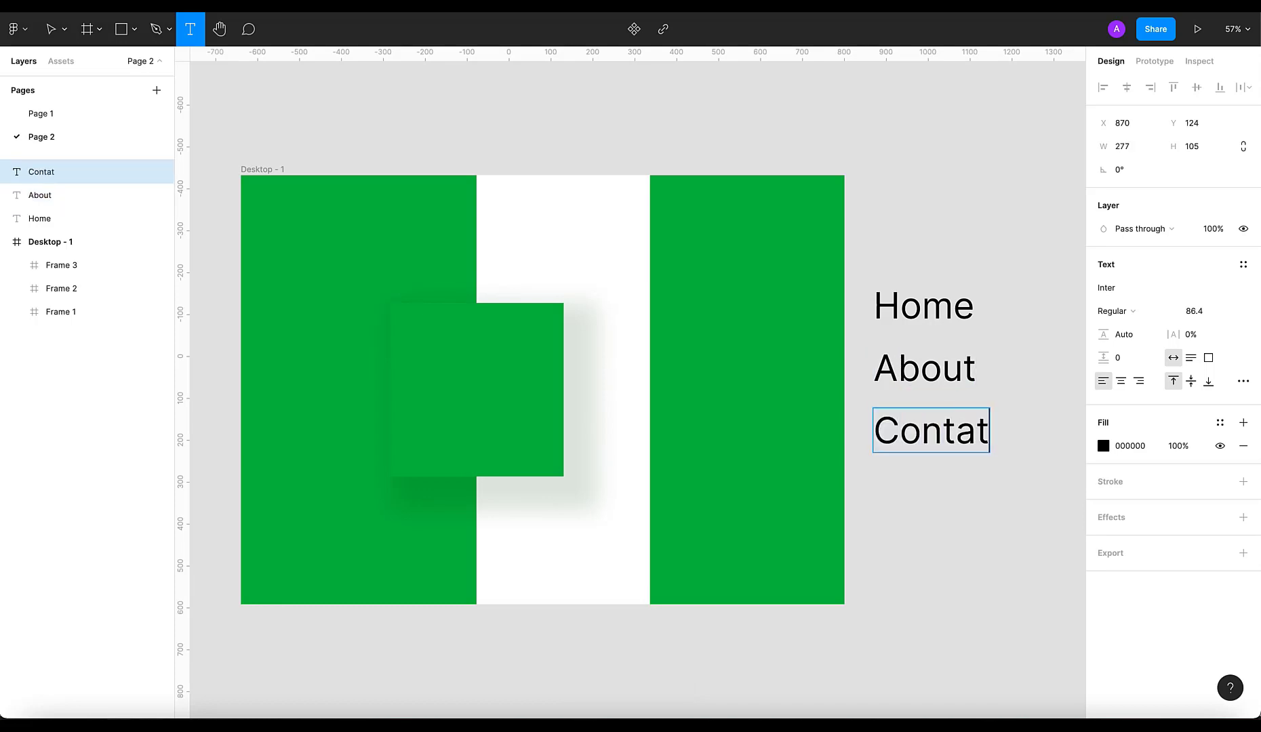
key(BackSpace)
text(ct)
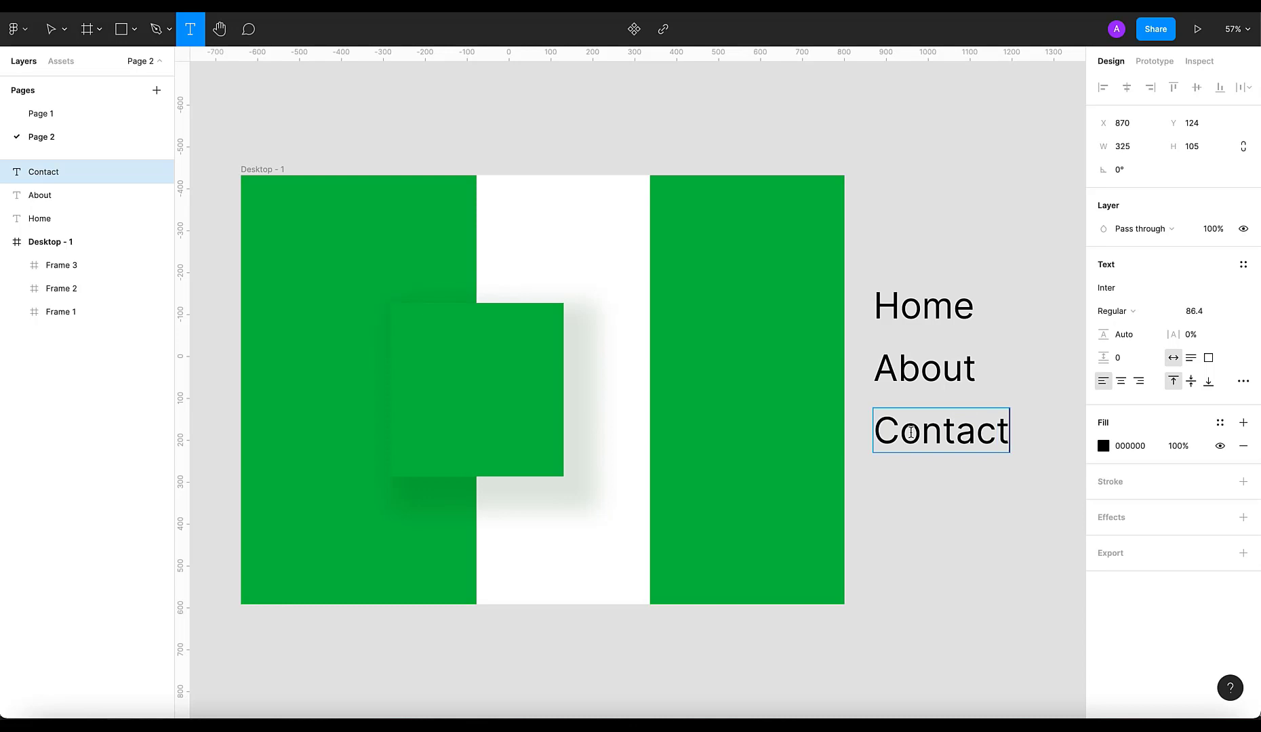
Set the Home, About and Contact texts to Bold and centre-align their text
click(920, 534)
click(1060, 498)
drag(1013, 480, 874, 270)
click(1145, 377)
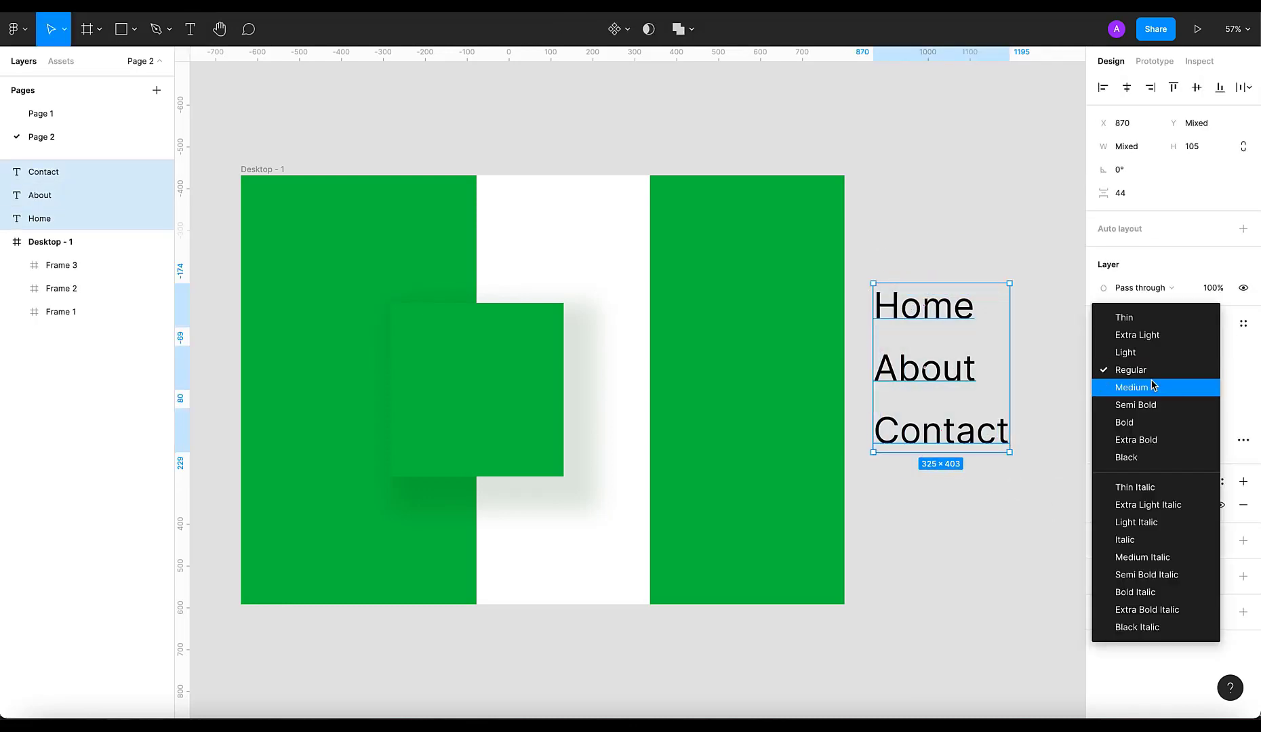
click(1139, 422)
drag(1016, 510, 864, 262)
click(1120, 442)
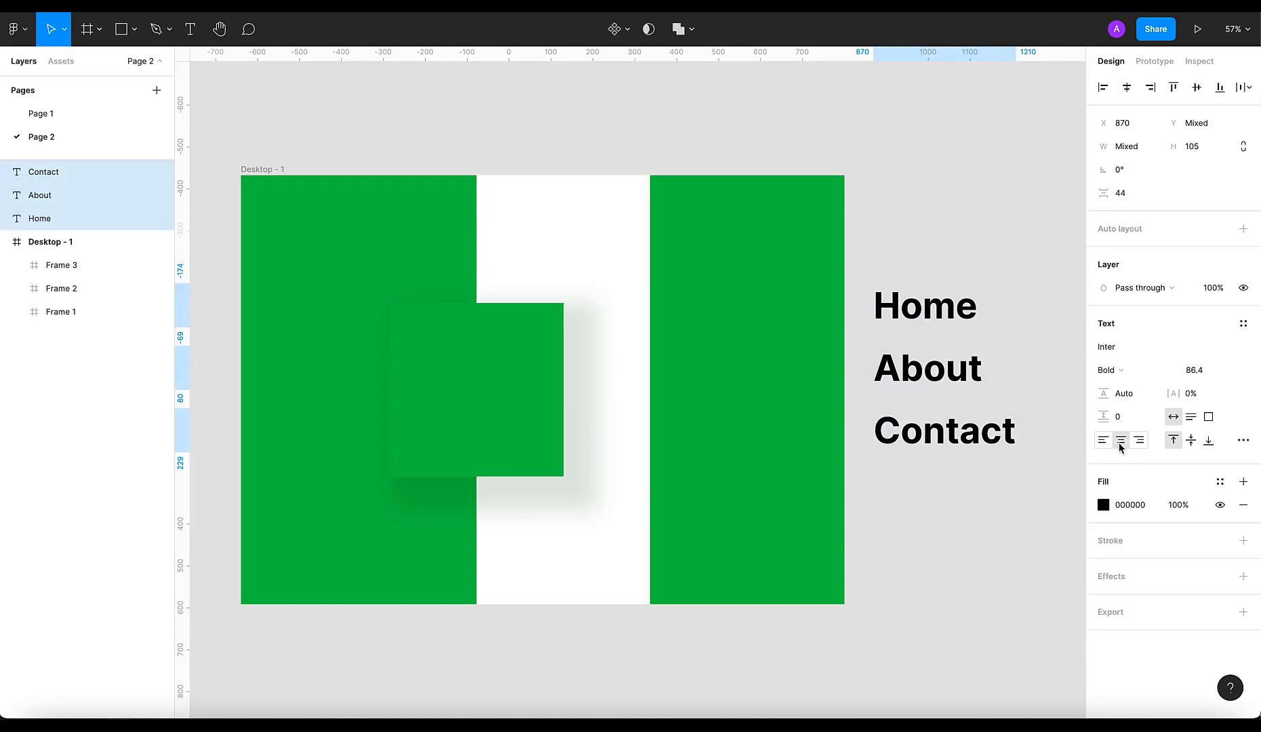
Change the fill of the three menu texts to white (FFFFFF)
click(1113, 506)
click(1104, 506)
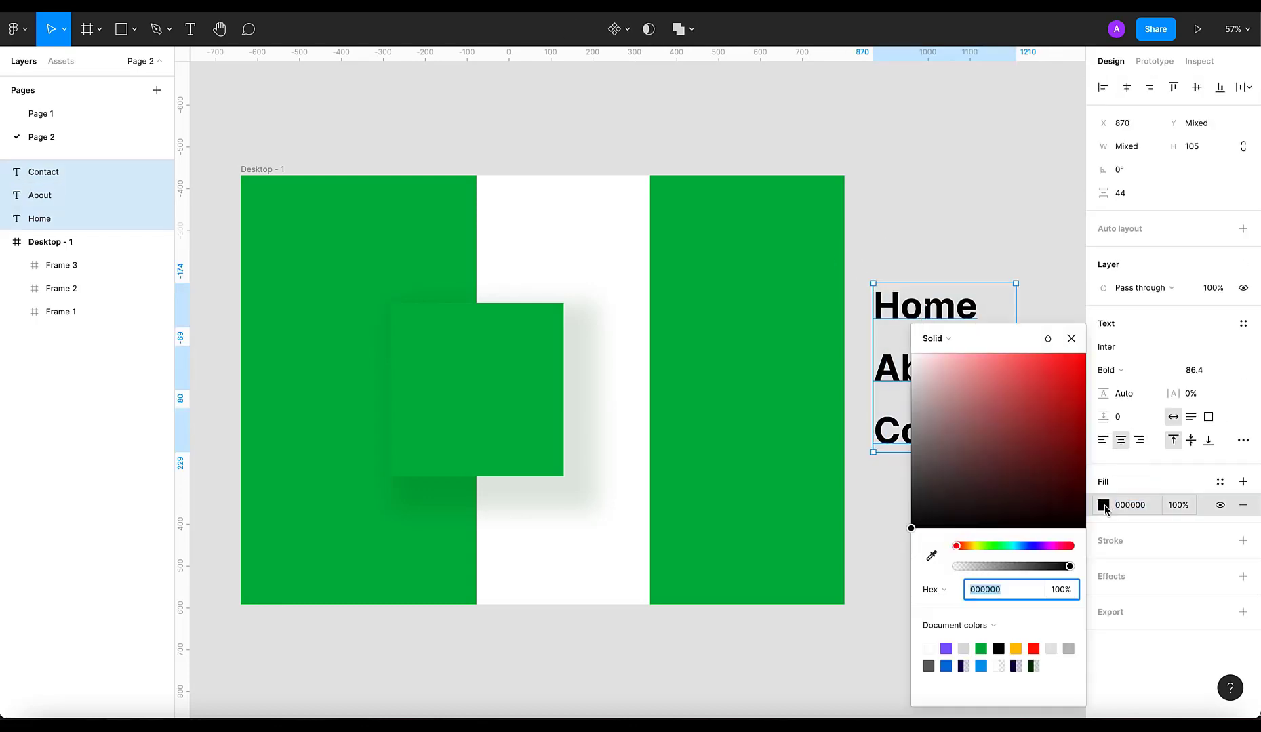
drag(949, 390, 888, 307)
click(1071, 339)
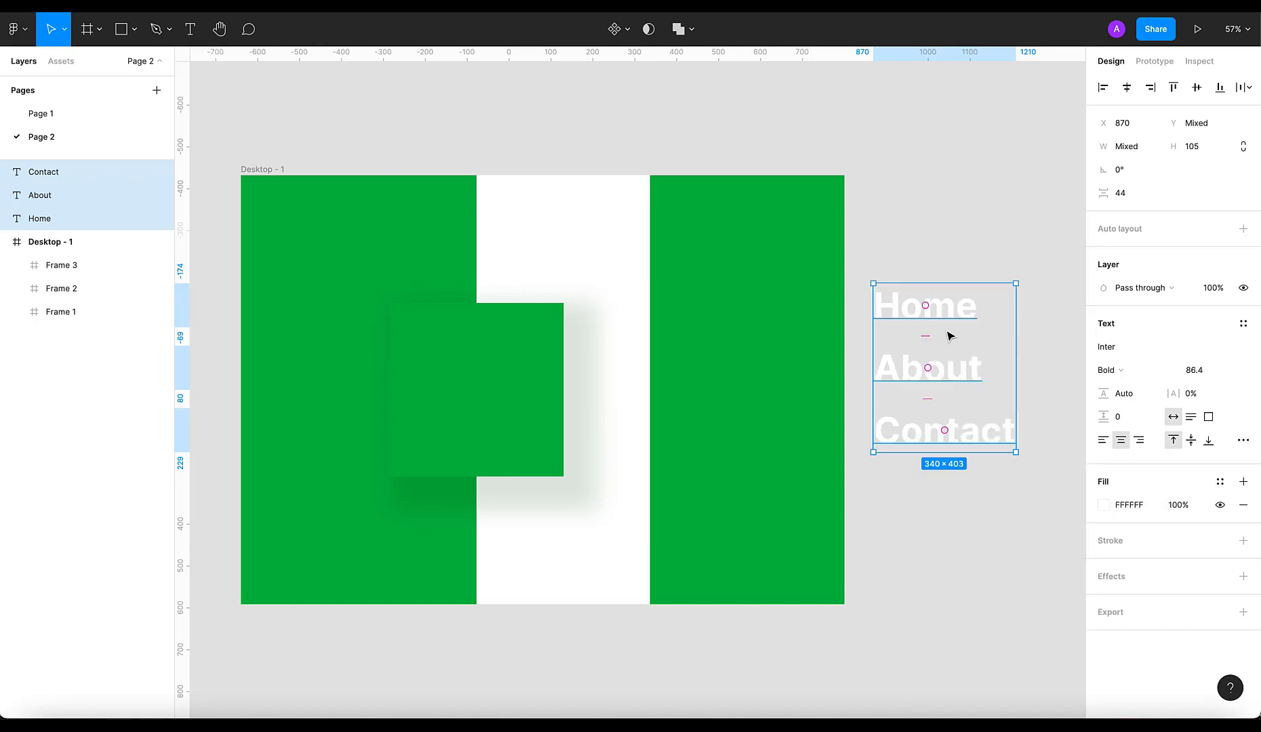
Move the three menu texts together onto the right green panel and align their horizontal centres
drag(948, 367, 756, 380)
click(1126, 87)
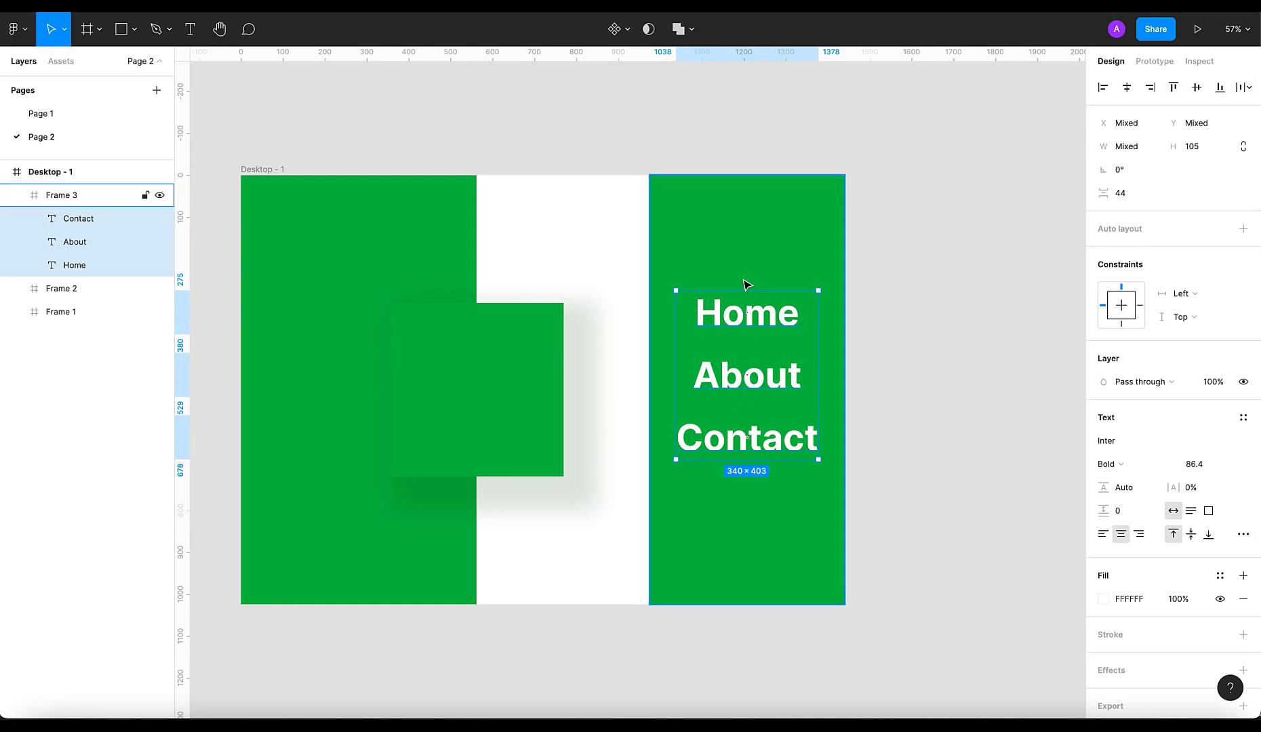
click(882, 275)
click(913, 322)
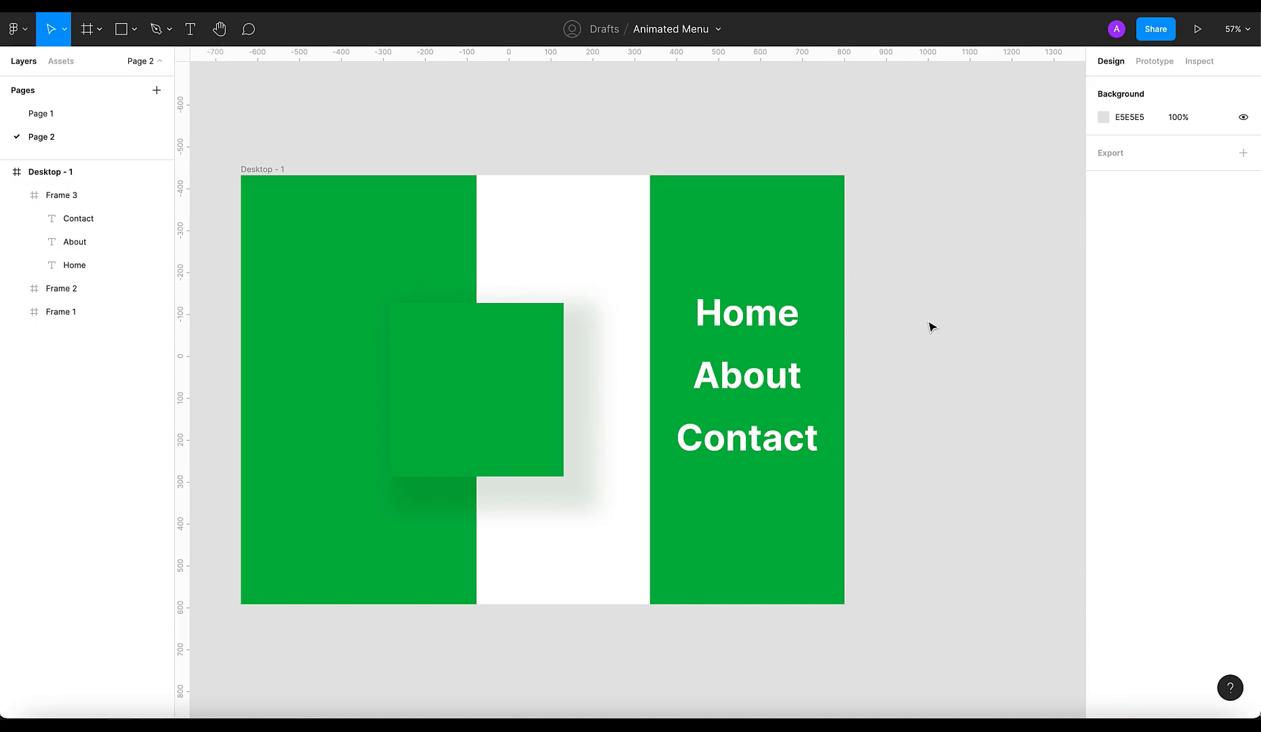
Copy the Menu icon from Desktop - 1 on Page 1 and paste it into the Desktop - 1 frame on Page 2
click(93, 113)
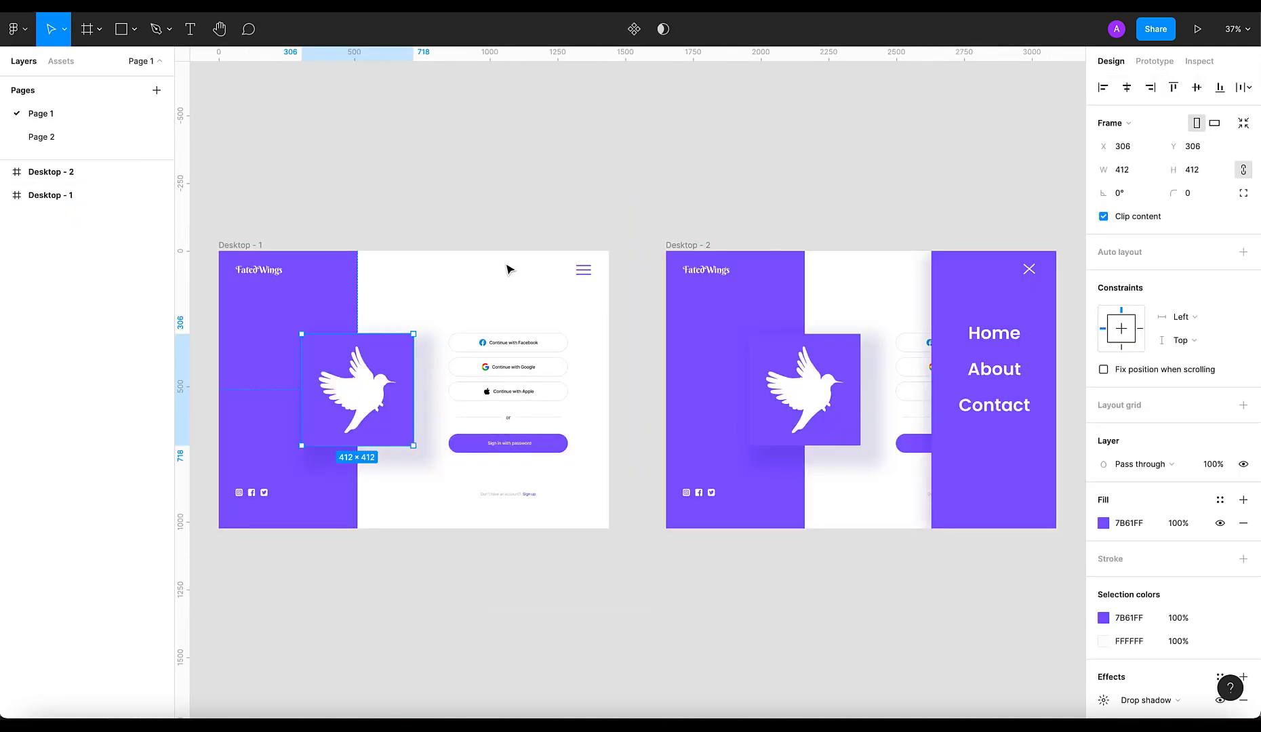
click(585, 272)
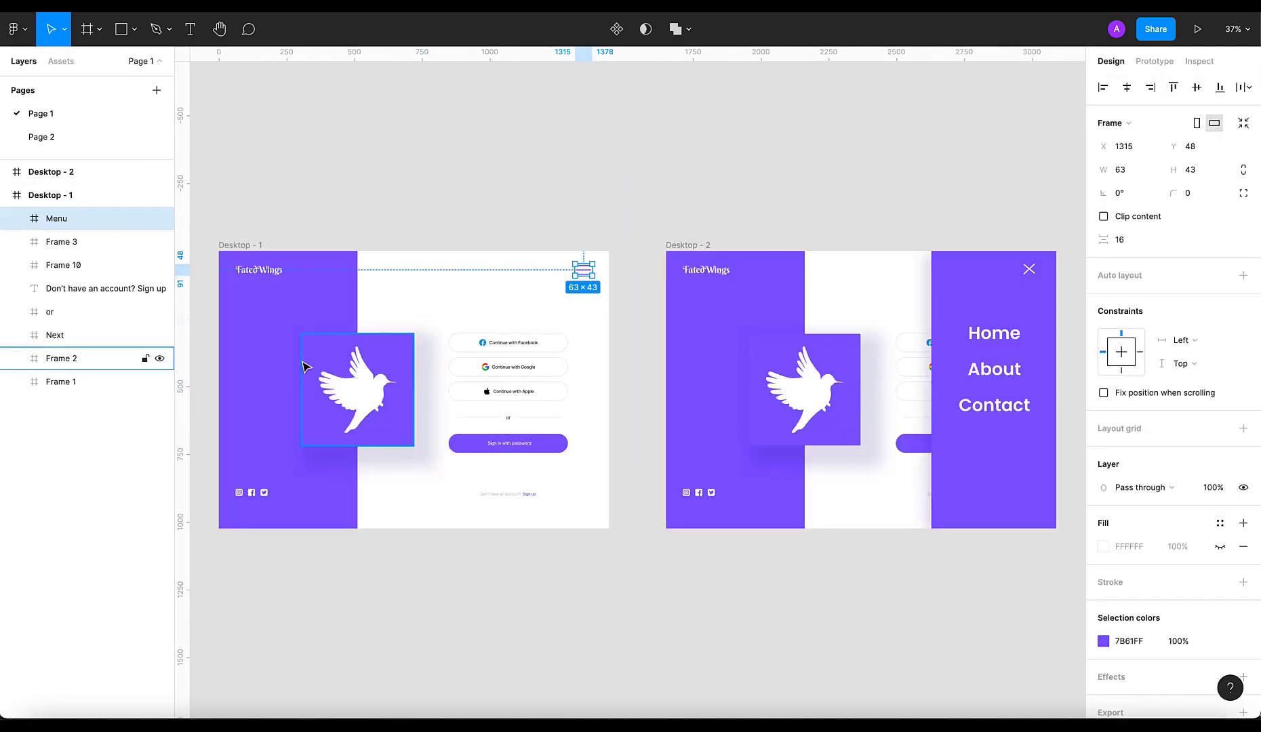
click(62, 136)
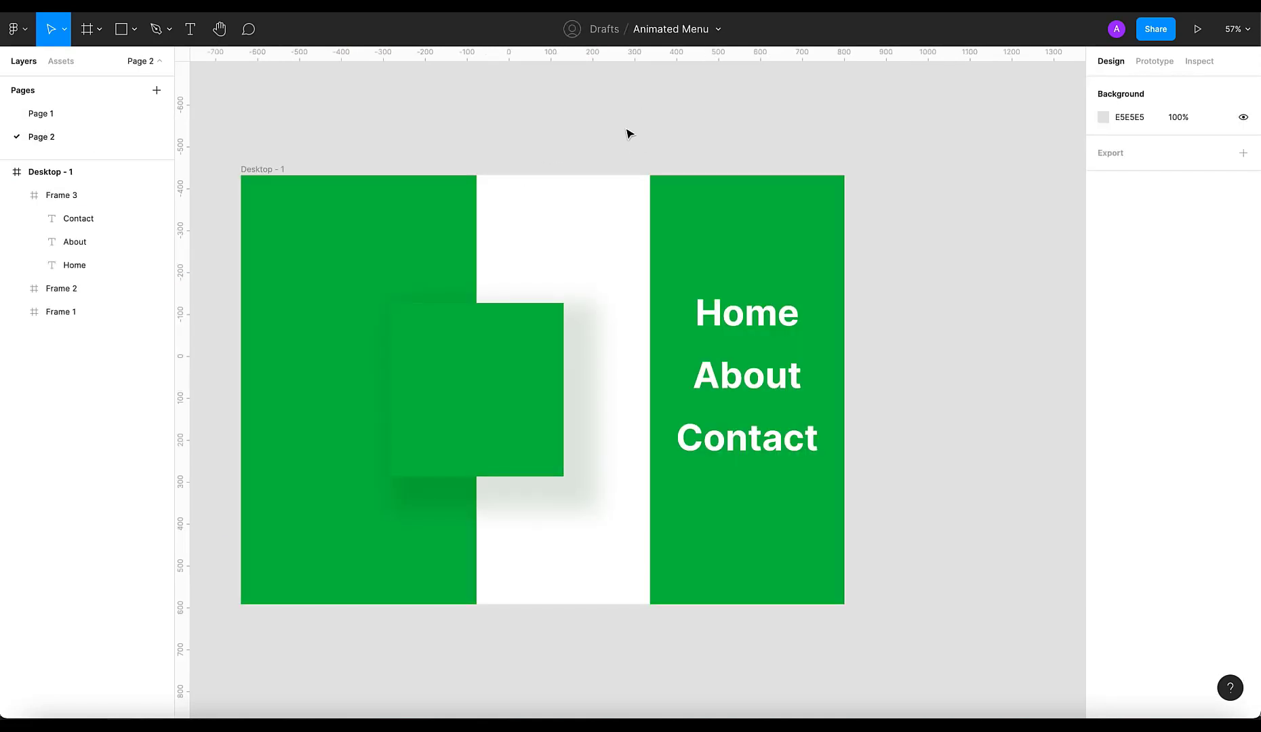
click(316, 166)
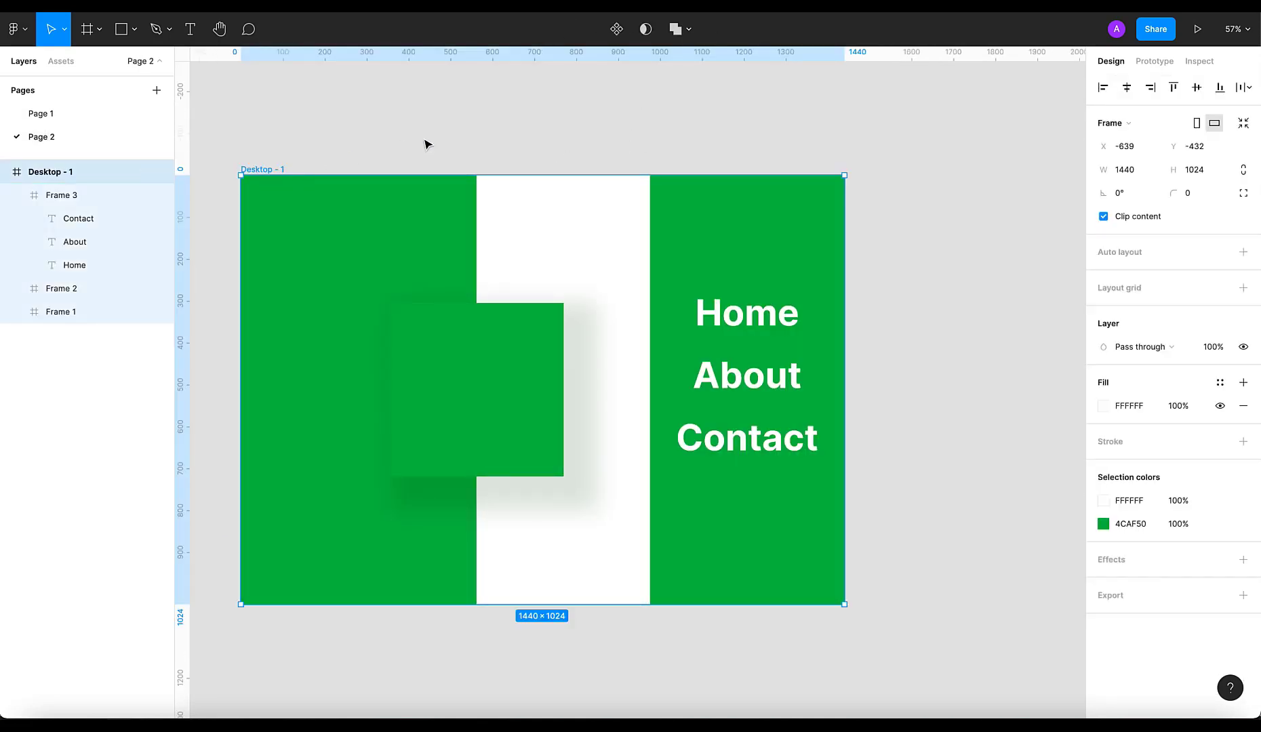
key(ctrl+v)
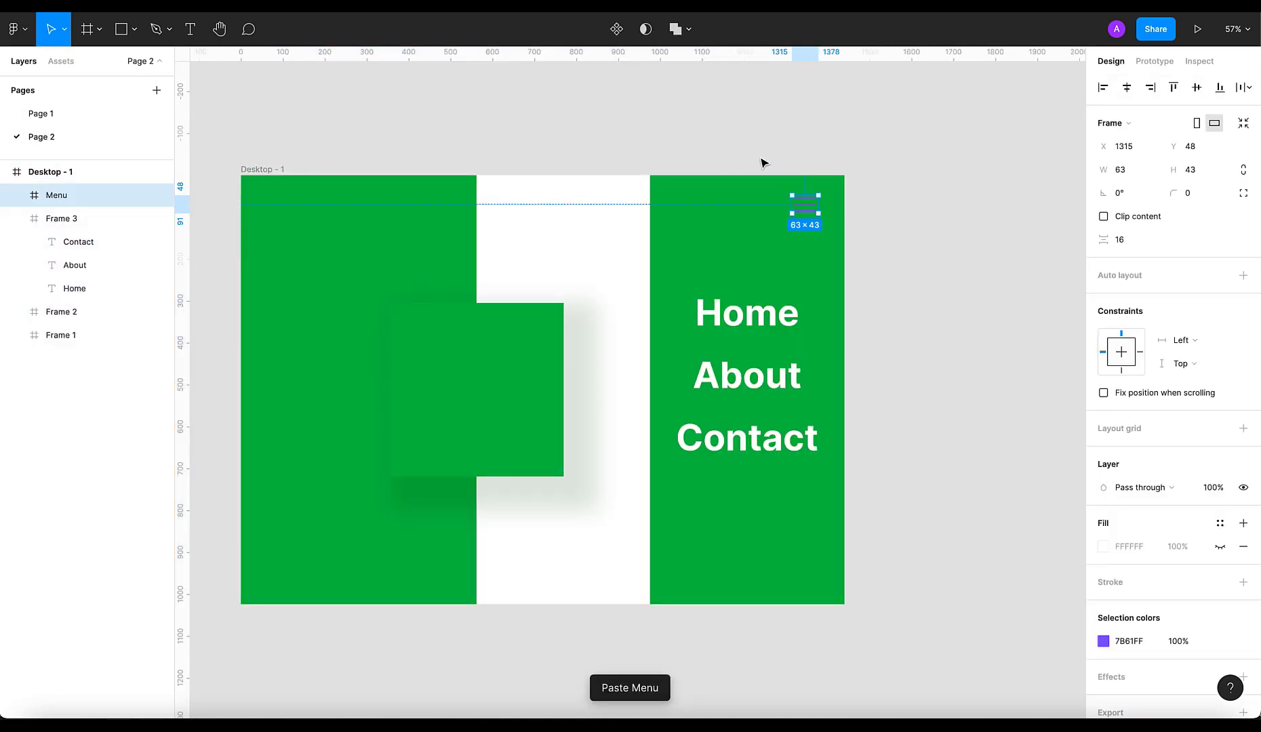
Recolour the pasted Menu icon with the green 4CAF50 sampled from the right panel
click(888, 227)
click(810, 207)
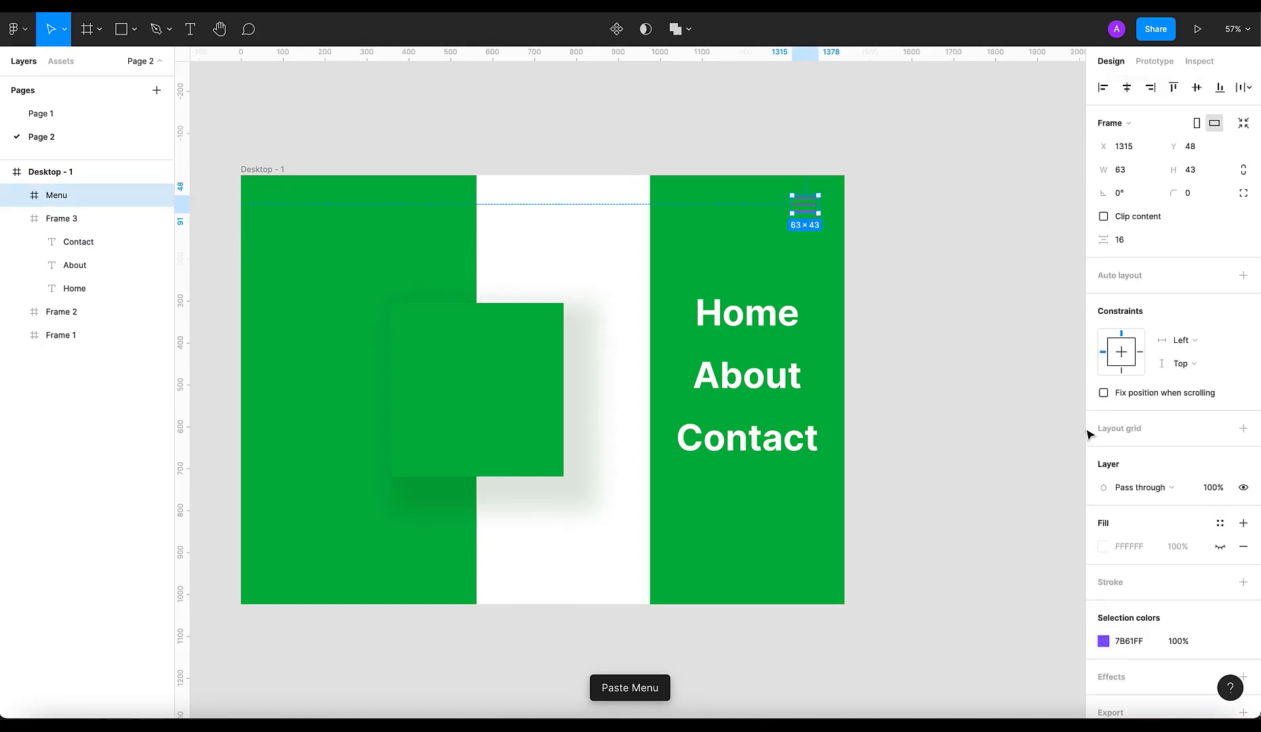
click(1103, 641)
click(931, 556)
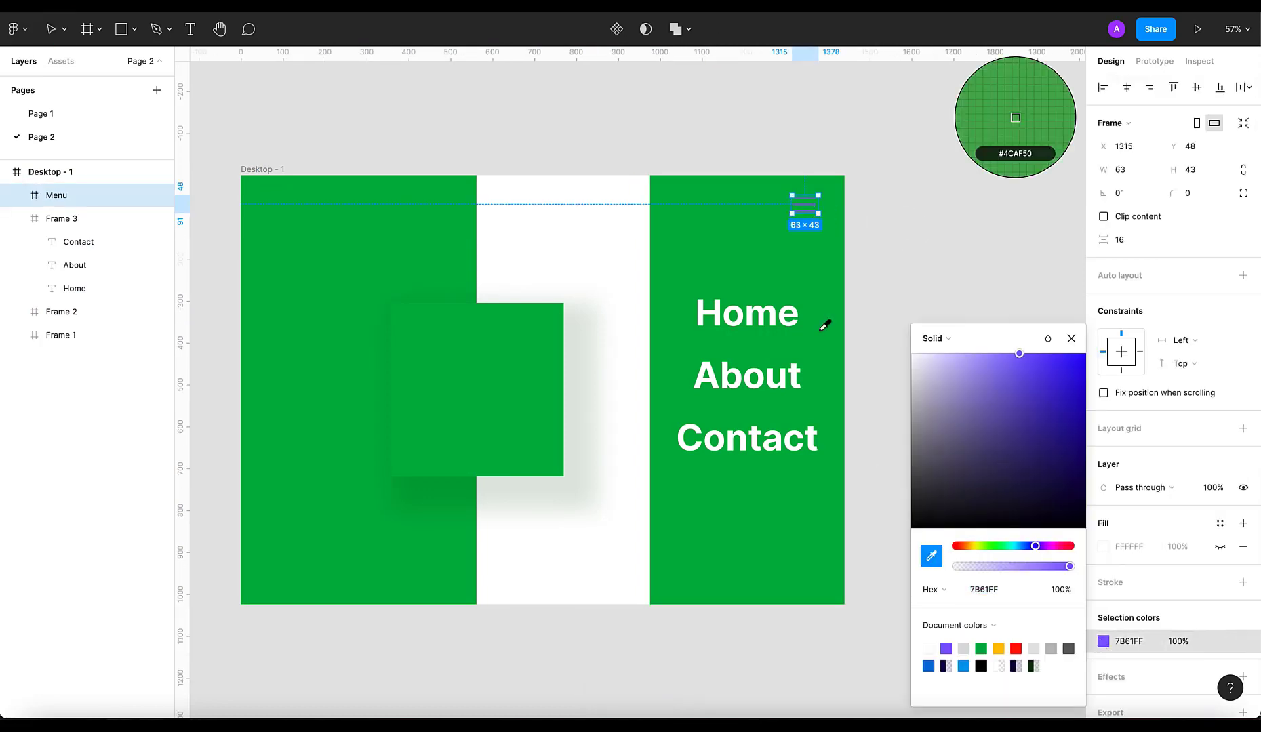
click(794, 248)
key(Escape)
key(Escape)
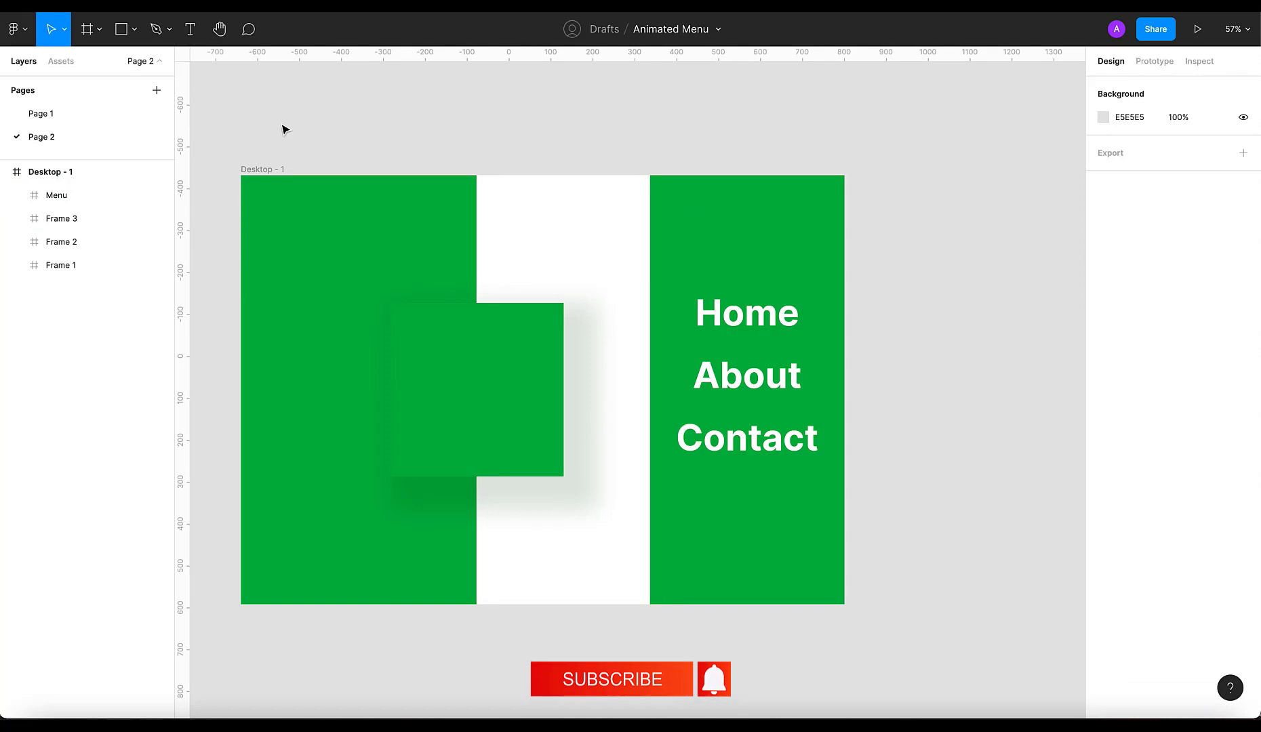
Duplicate the Desktop - 1 frame and shift the copy slightly further right to leave a gap
click(681, 233)
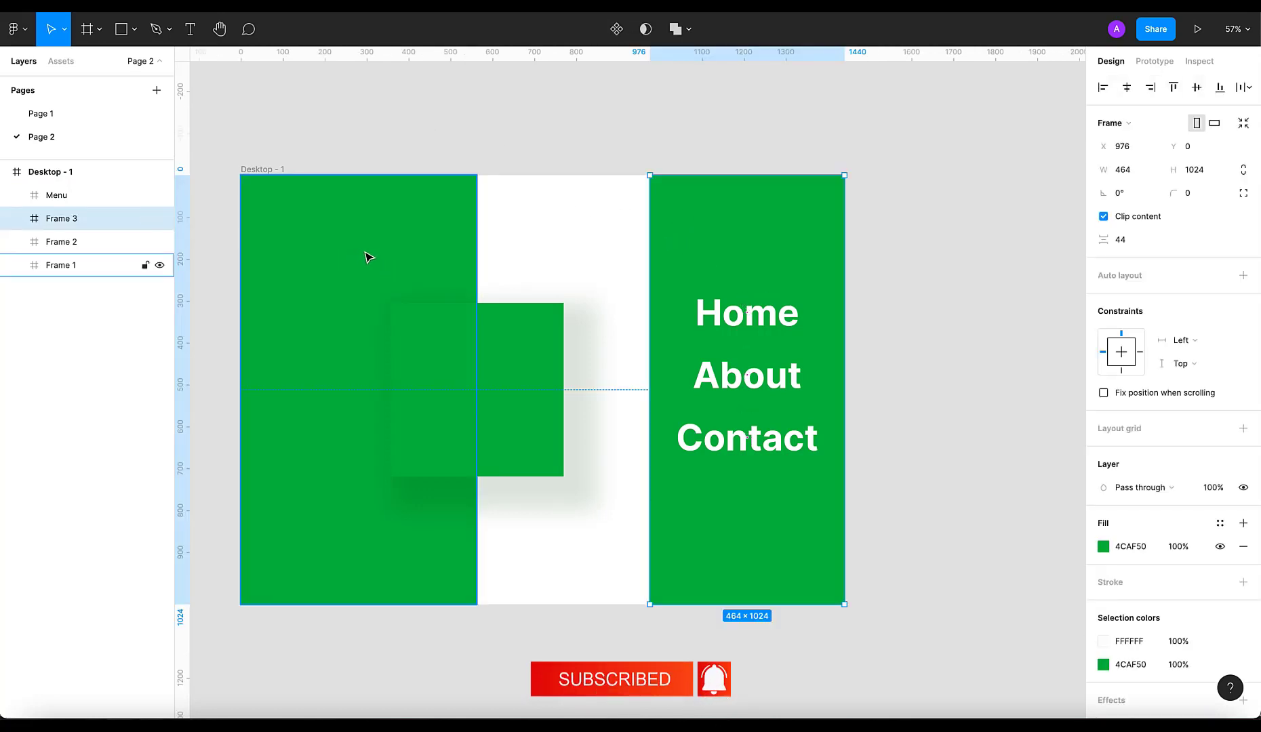
scroll(298, 205, down, 5)
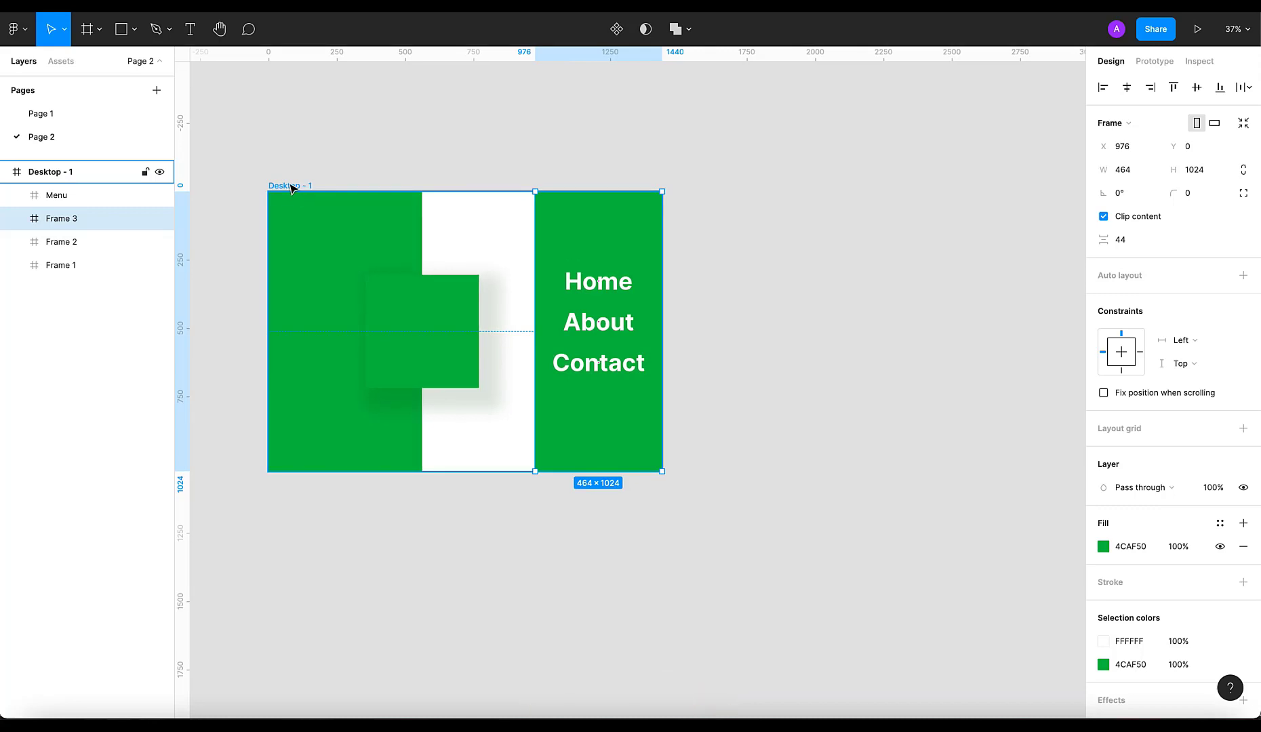
click(291, 187)
key(ctrl+d)
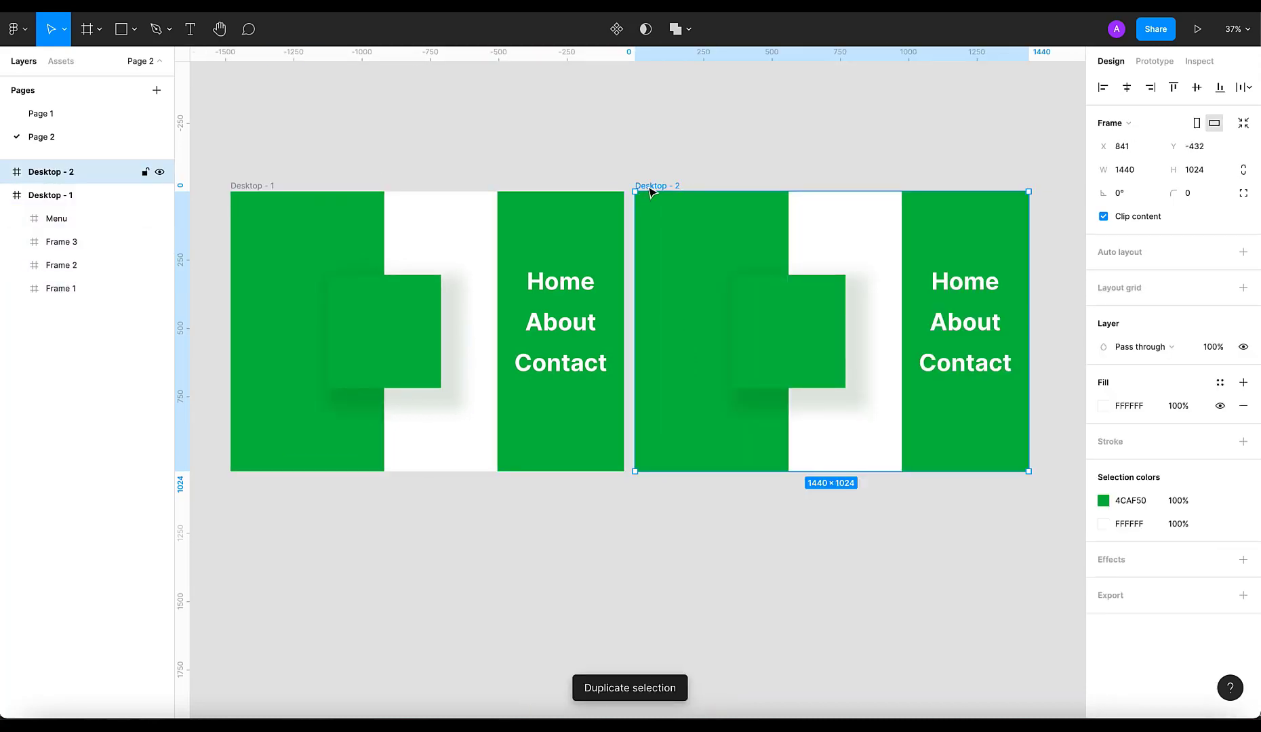
drag(649, 190, 669, 190)
key(Escape)
Rotate the Home text in the Desktop - 1 frame to 90°
click(572, 288)
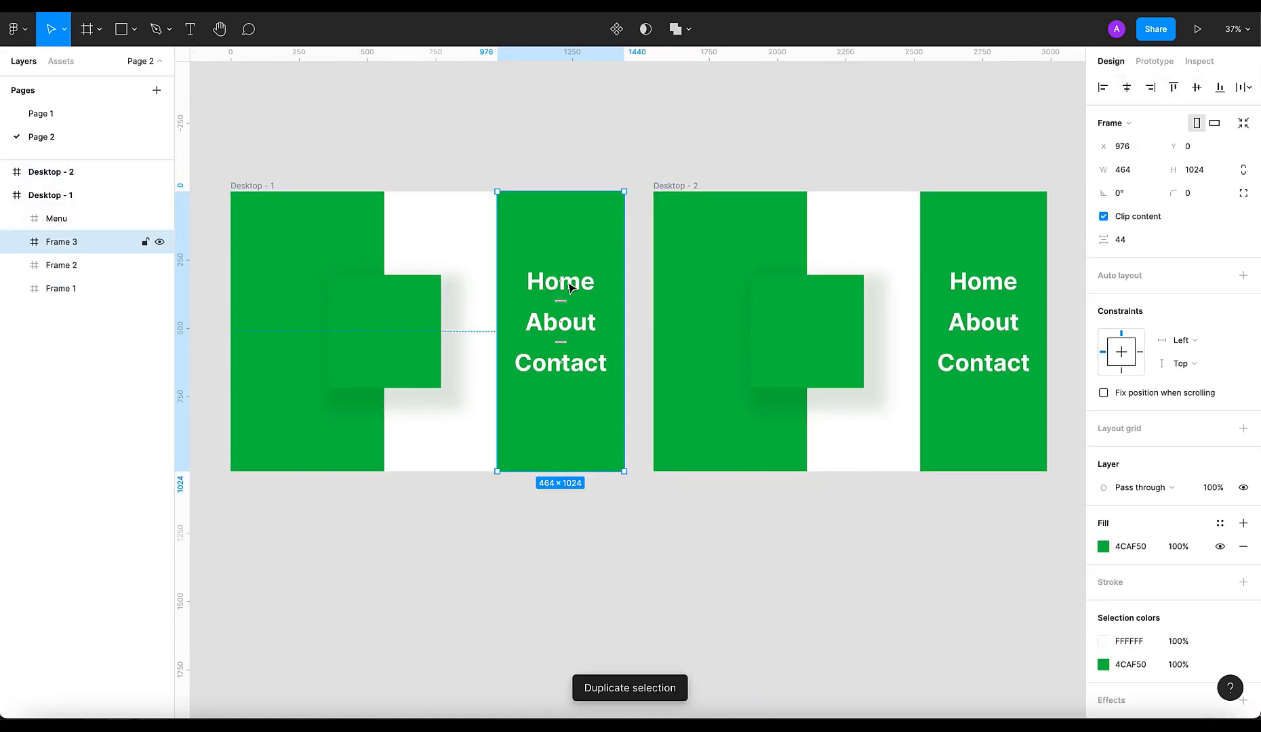
click(580, 288)
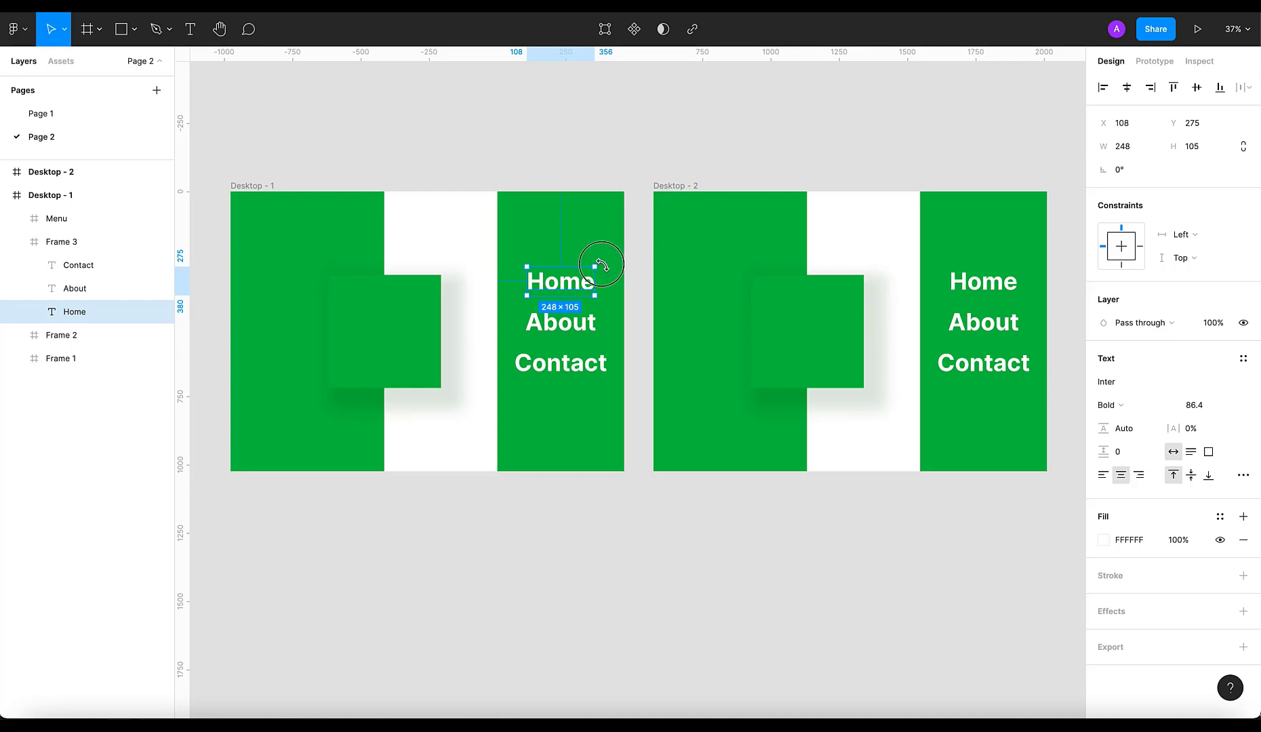
drag(602, 265, 604, 272)
click(1141, 174)
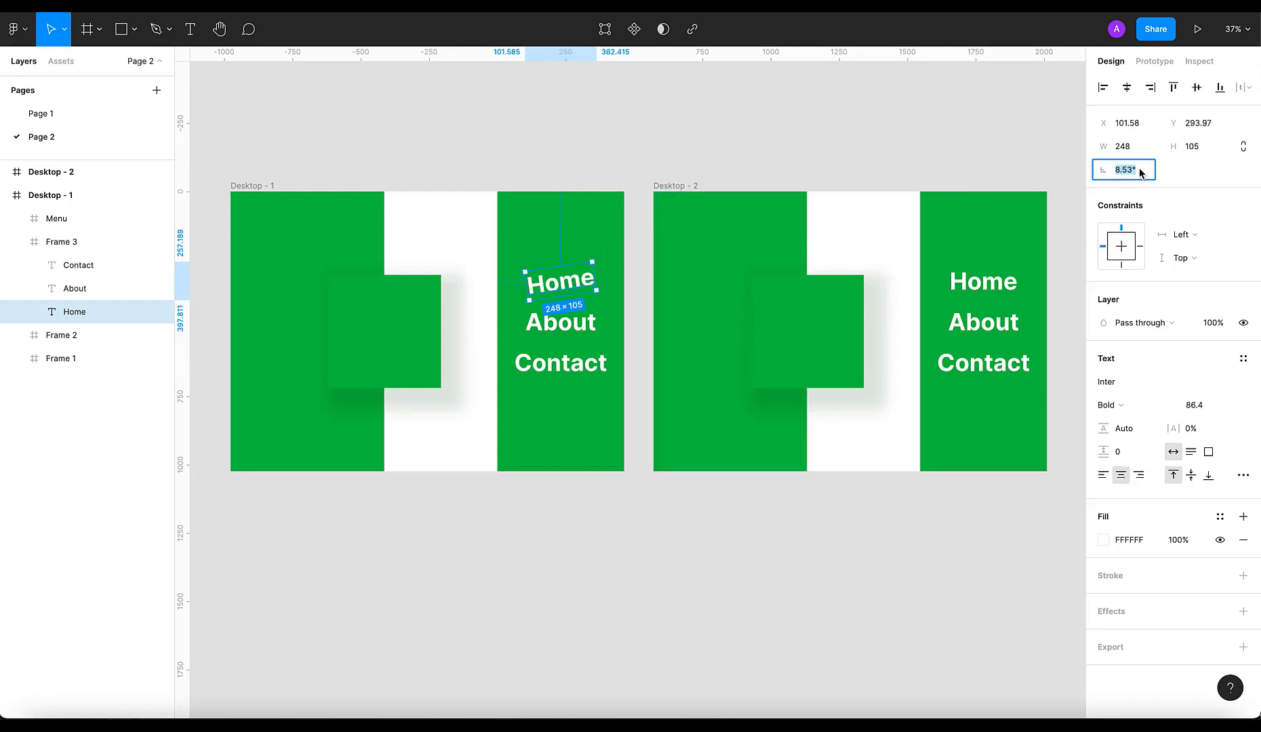
text(90)
key(Return)
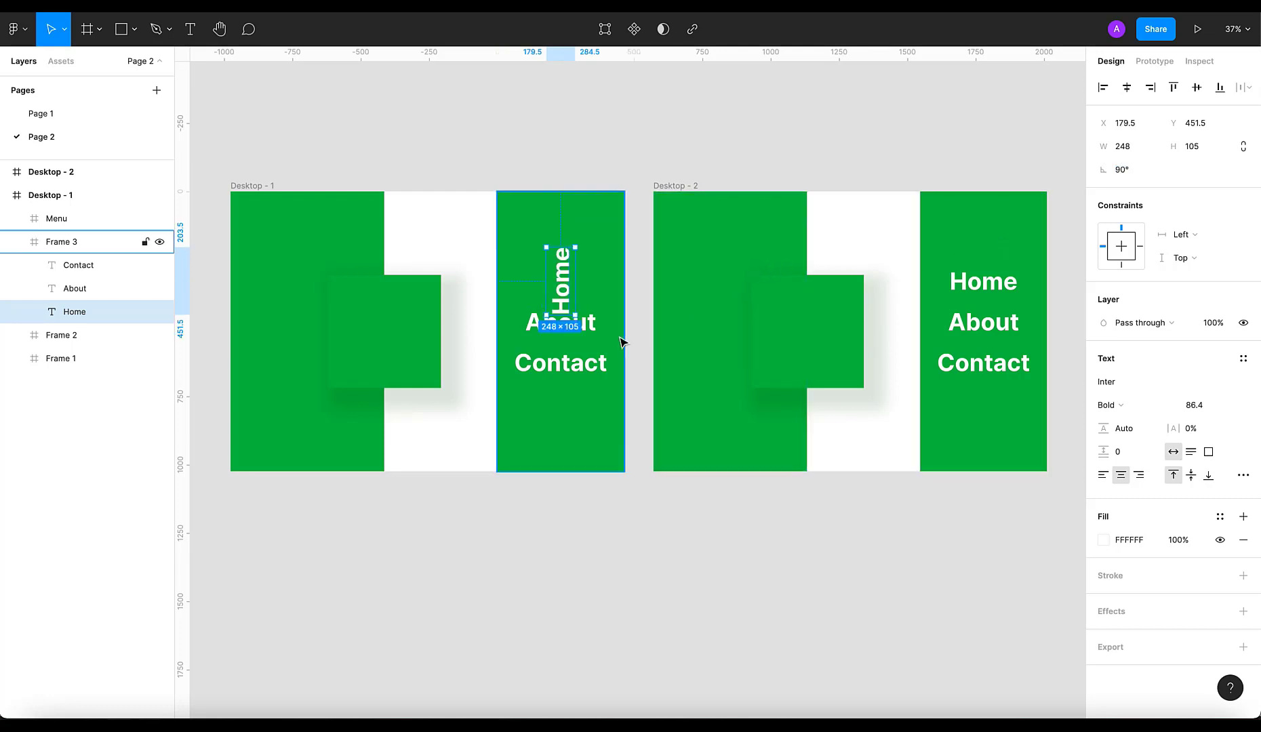
Rotate the About text in the Desktop - 1 frame to -90°
click(601, 335)
click(1136, 174)
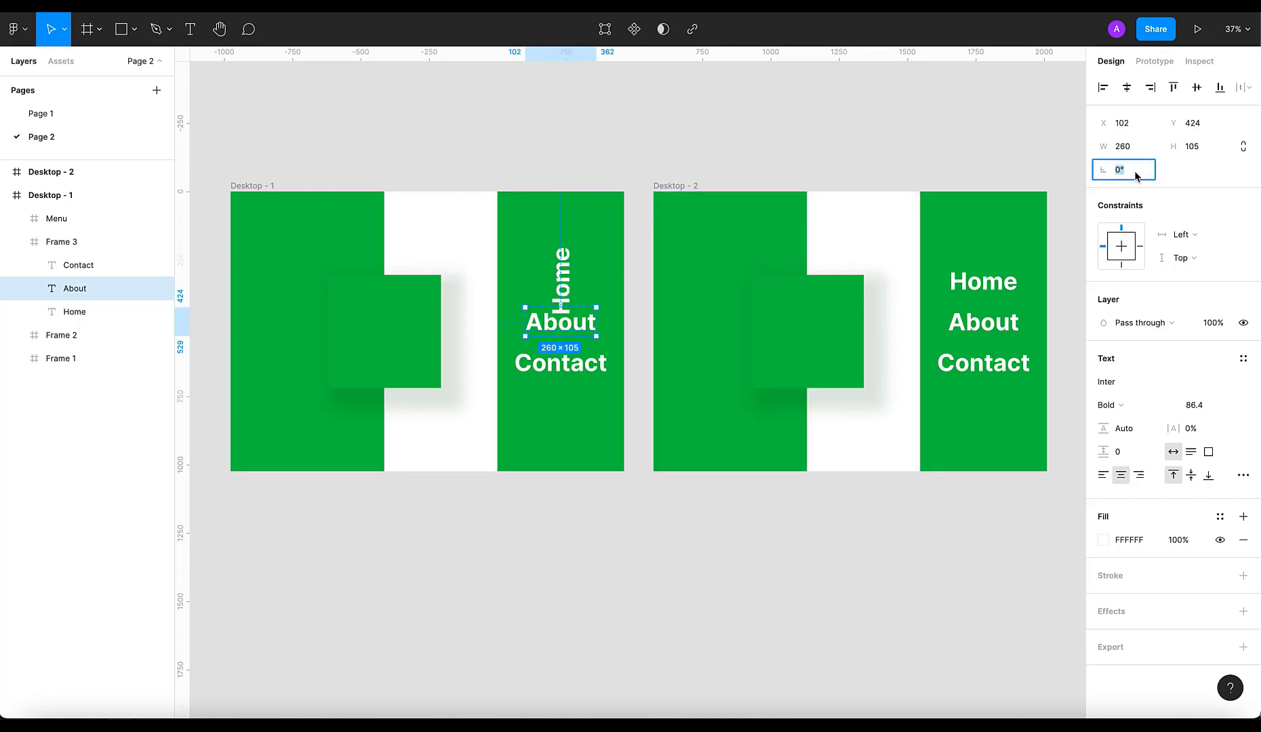
text(-90)
key(Return)
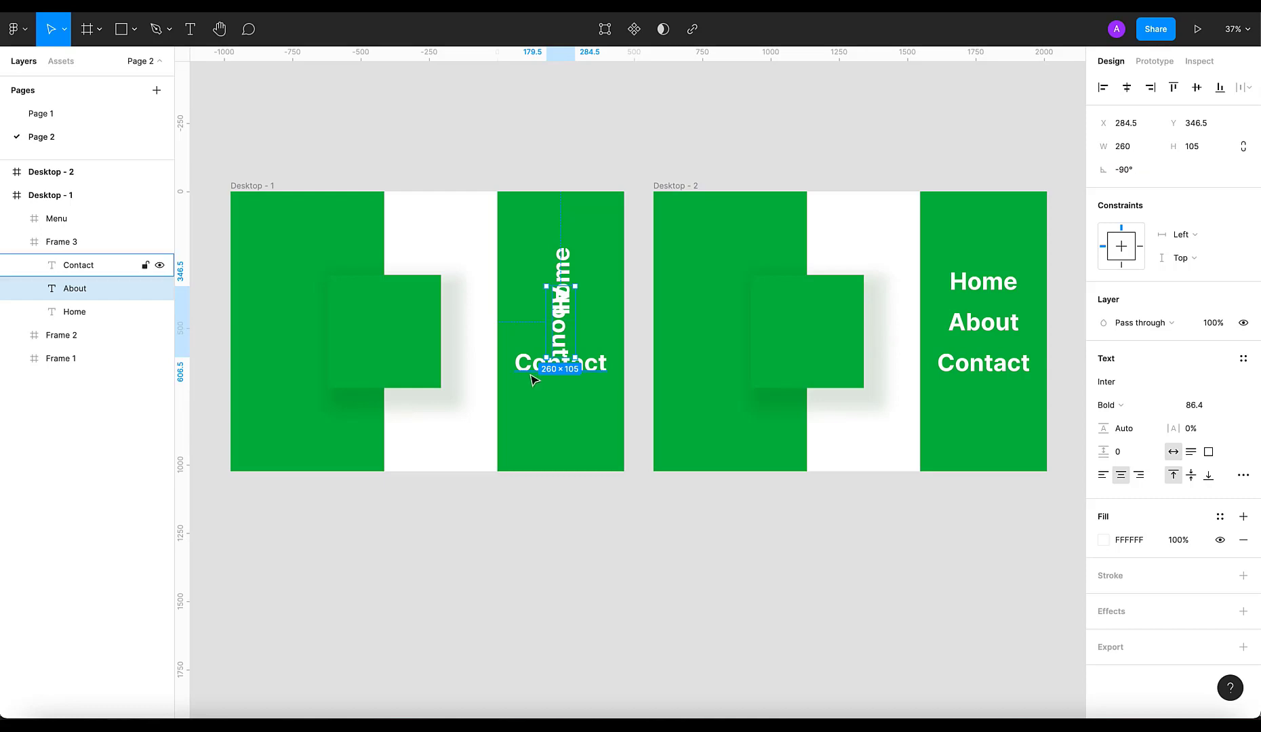
Rotate the Contact text in the Desktop - 1 frame to 90°
click(612, 364)
click(1139, 175)
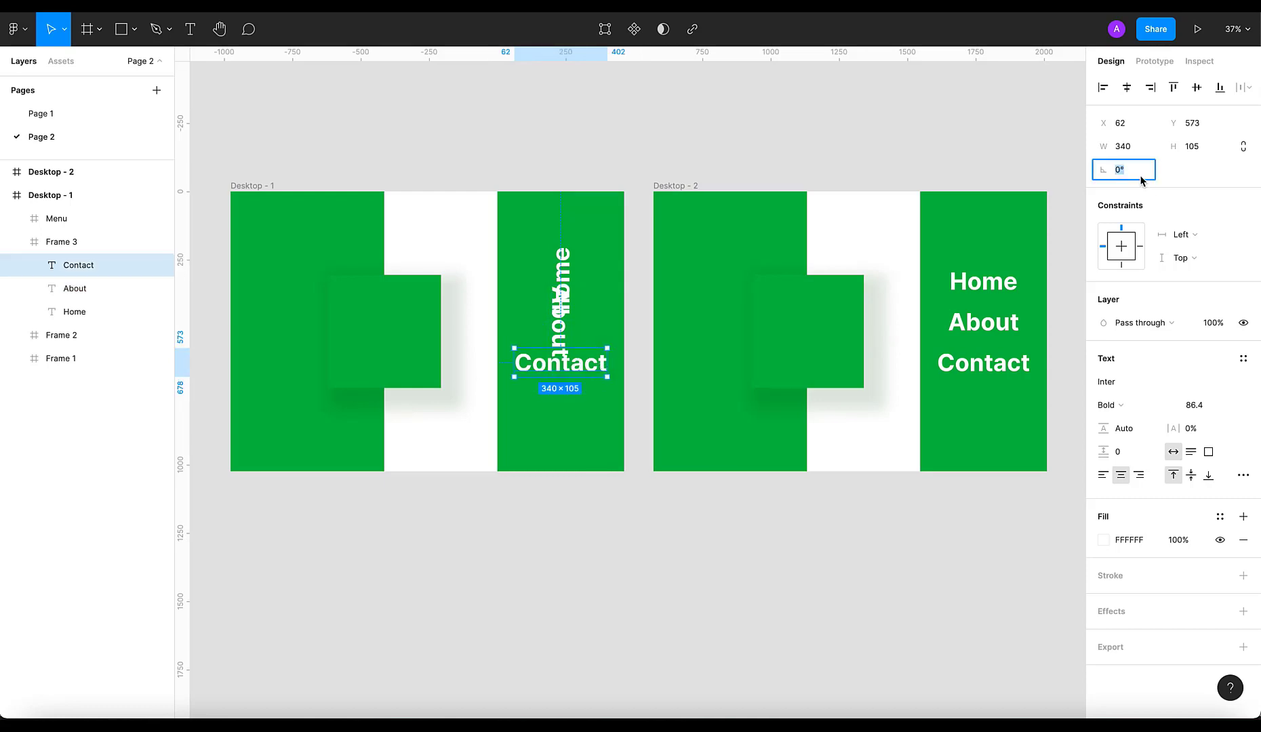
text(90)
key(Return)
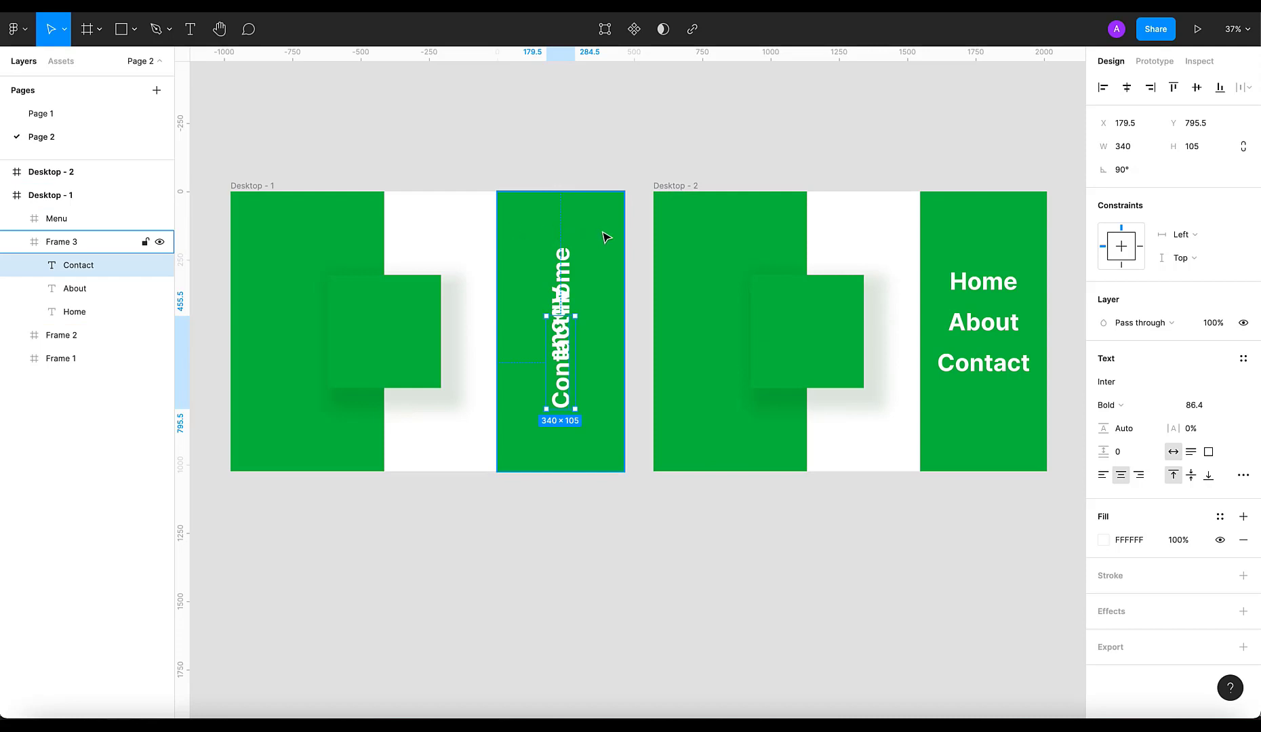
Shift Desktop - 2 right to X 1097 and move Desktop - 1's menu panel just outside its right edge, to X 1440
drag(668, 185, 725, 183)
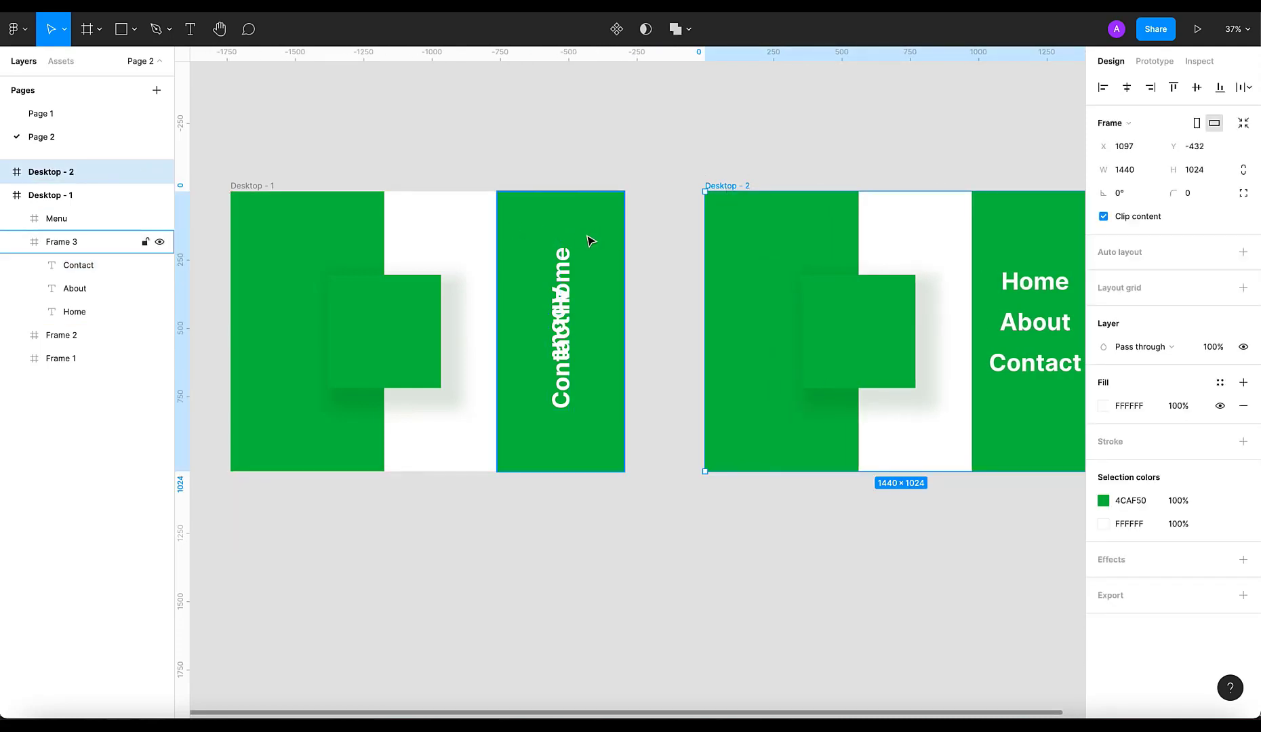
click(588, 241)
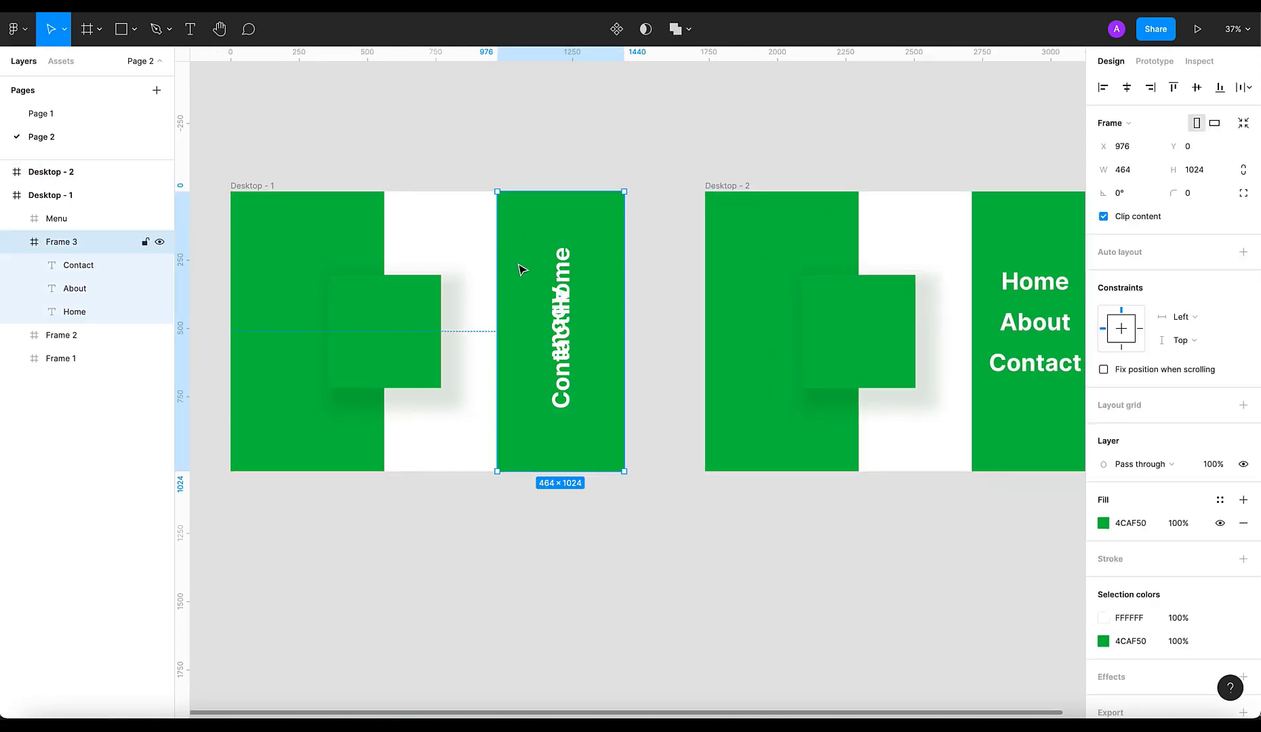
drag(522, 269, 643, 268)
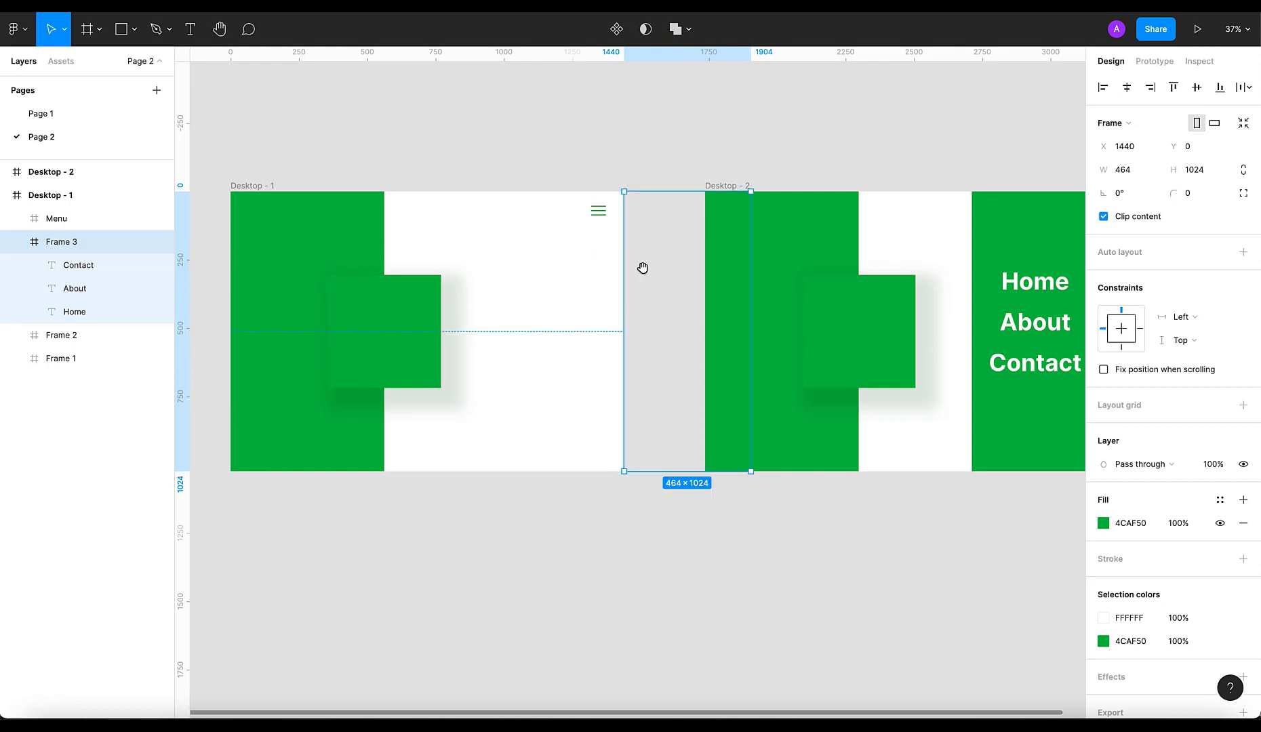
click(625, 551)
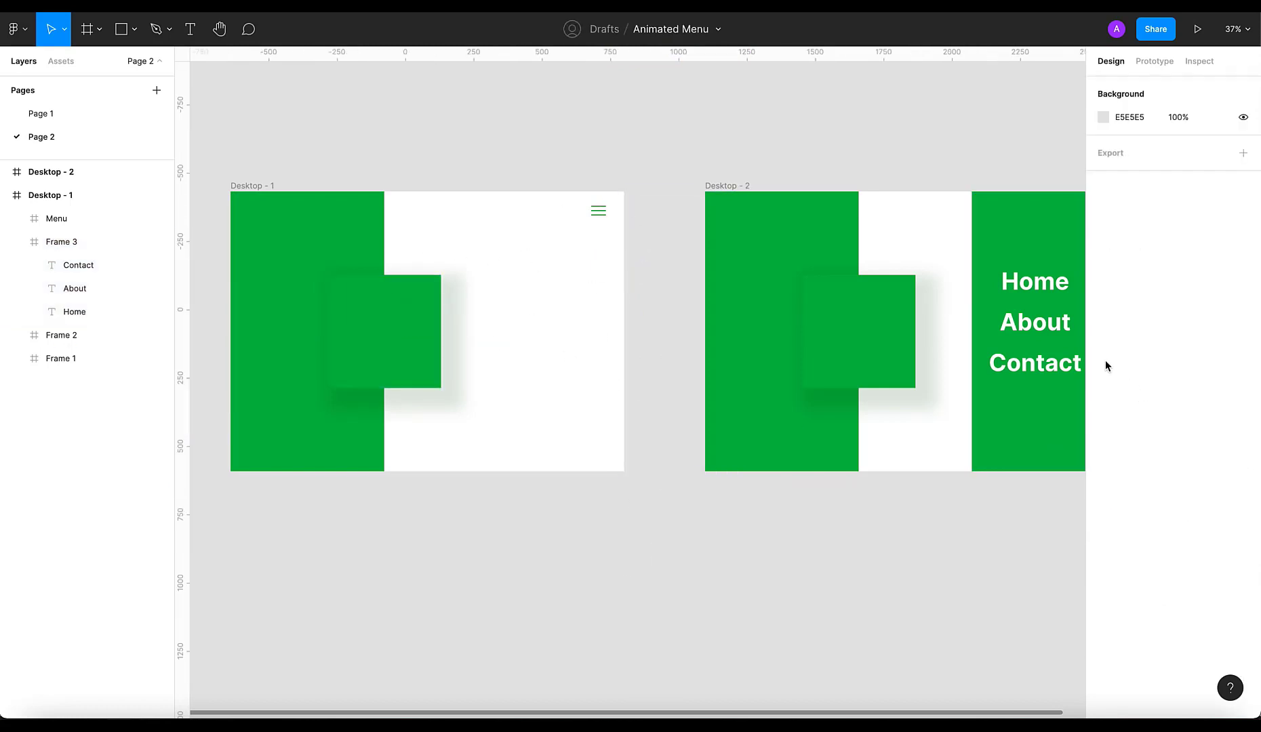
Change the Menu icon's colour in the Desktop - 2 frame to white (FFFFFF)
scroll(961, 243, right, 2)
scroll(961, 242, right, 1)
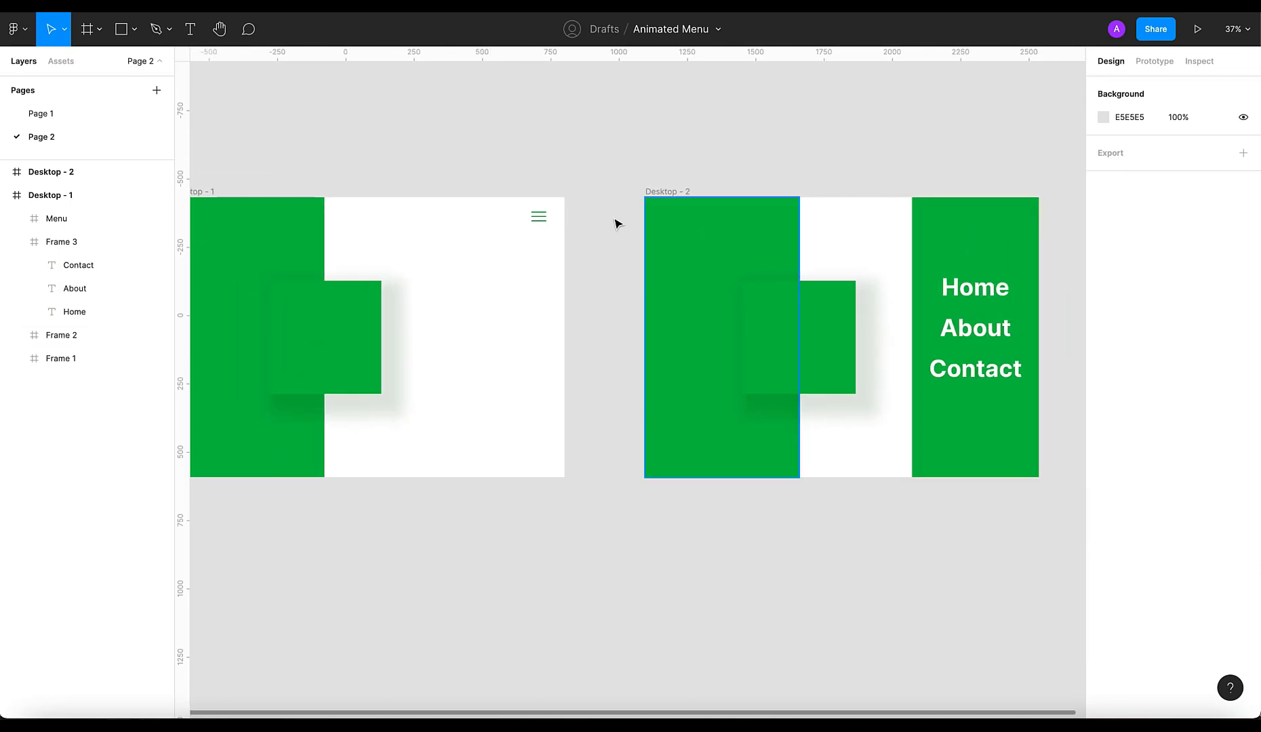
click(538, 217)
click(1014, 220)
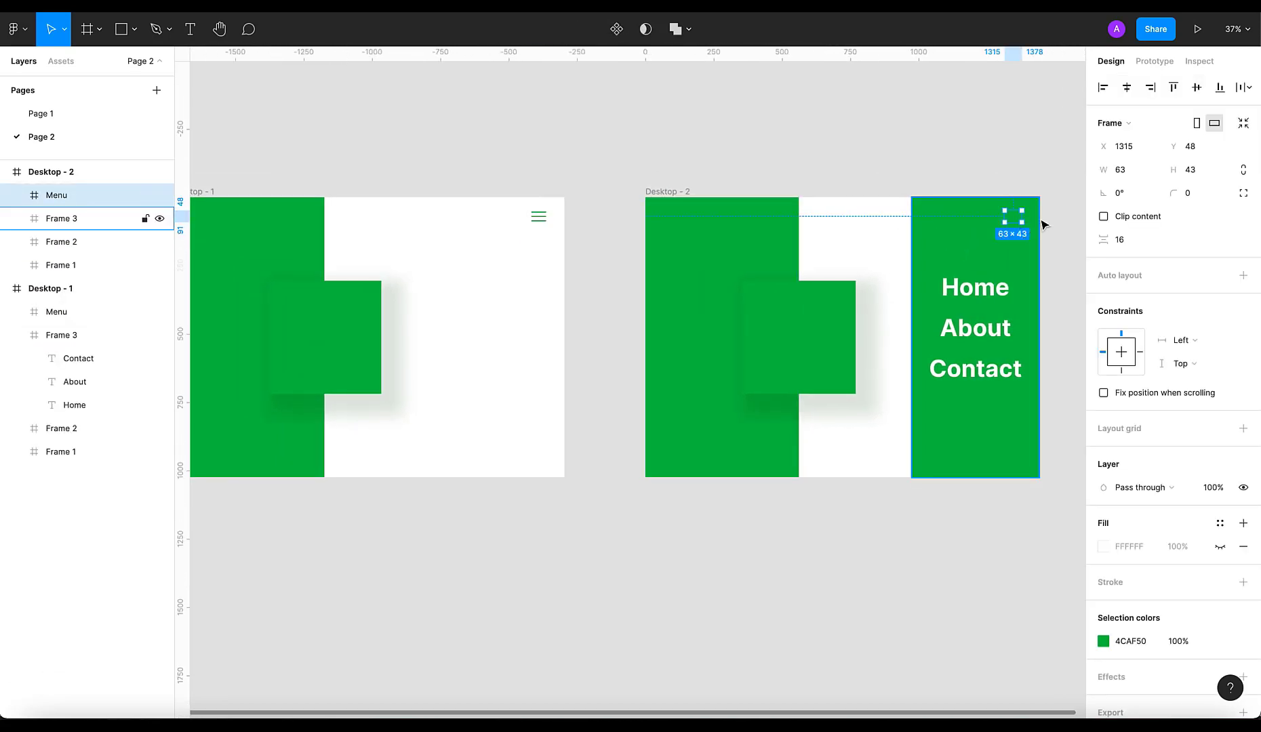
drag(1023, 206, 869, 255)
scroll(876, 262, up, 10)
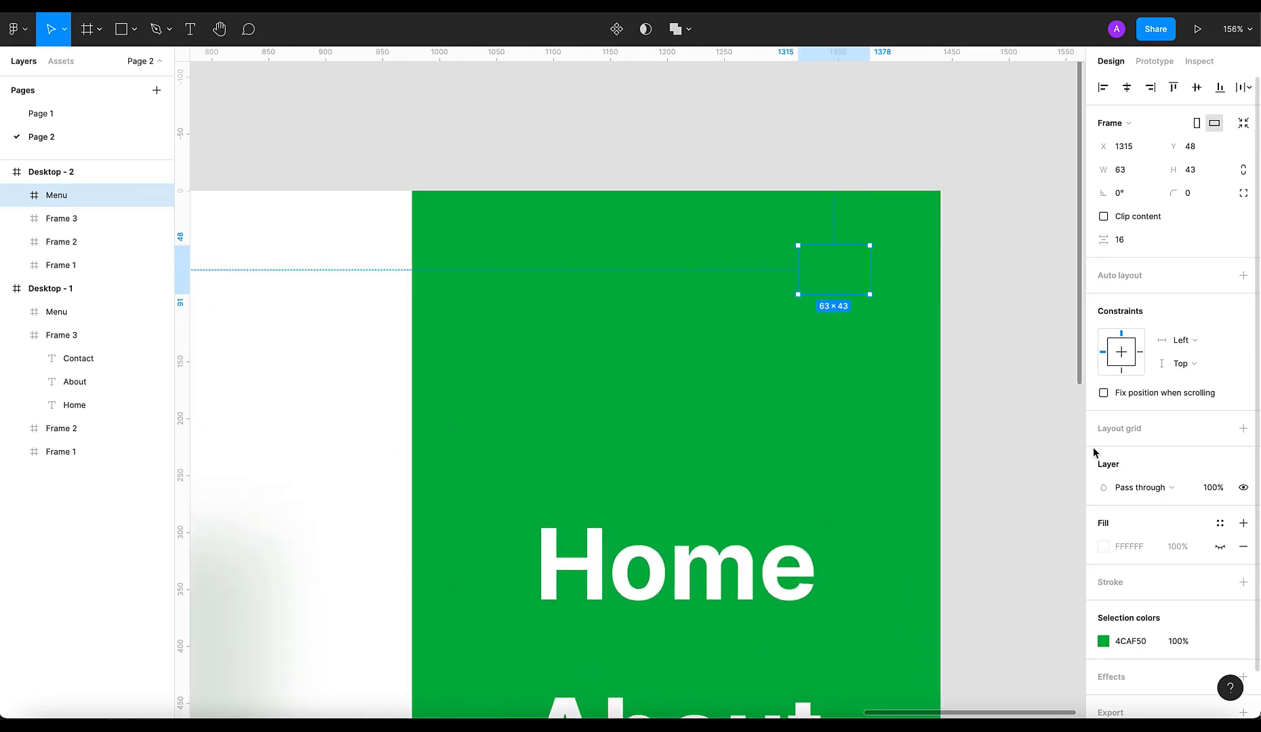
click(1103, 640)
text(FFFFFF)
key(Return)
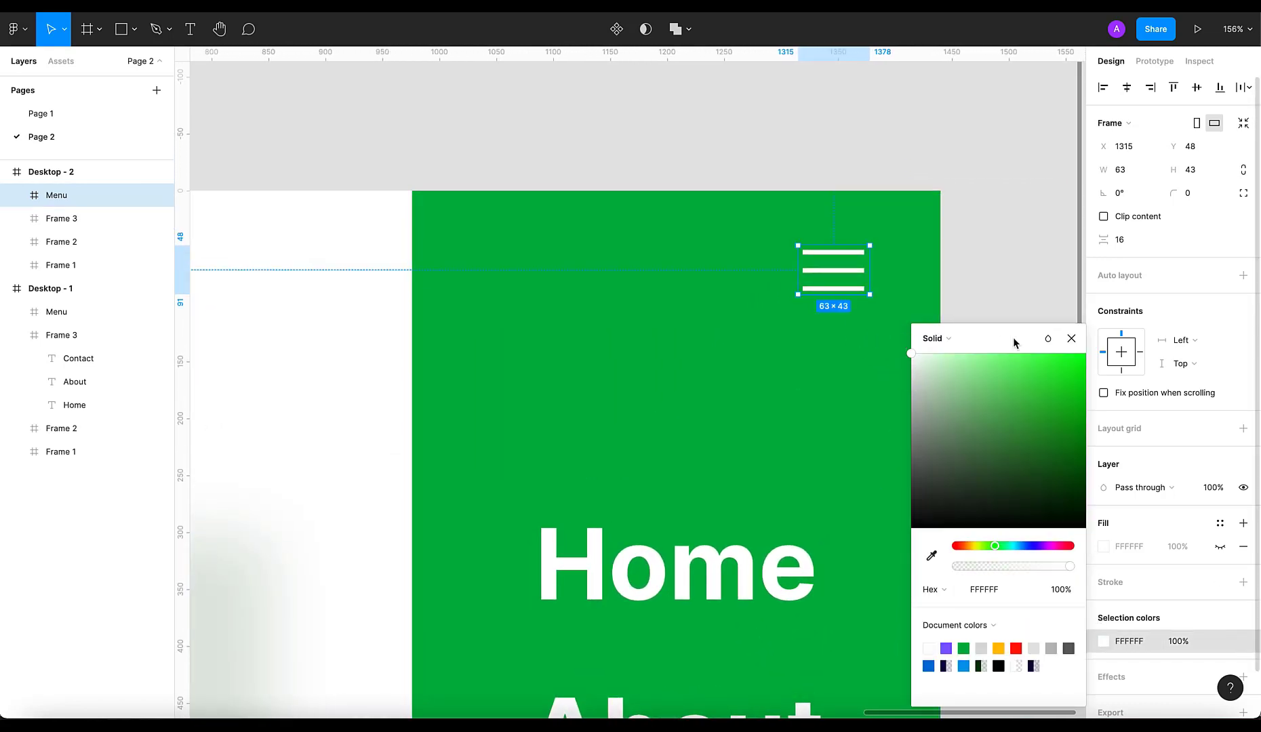
click(1071, 337)
Tilt the top and bottom lines of Desktop - 2's Menu icon into crossing diagonals, the bottom line at about 41°
scroll(864, 245, up, 8)
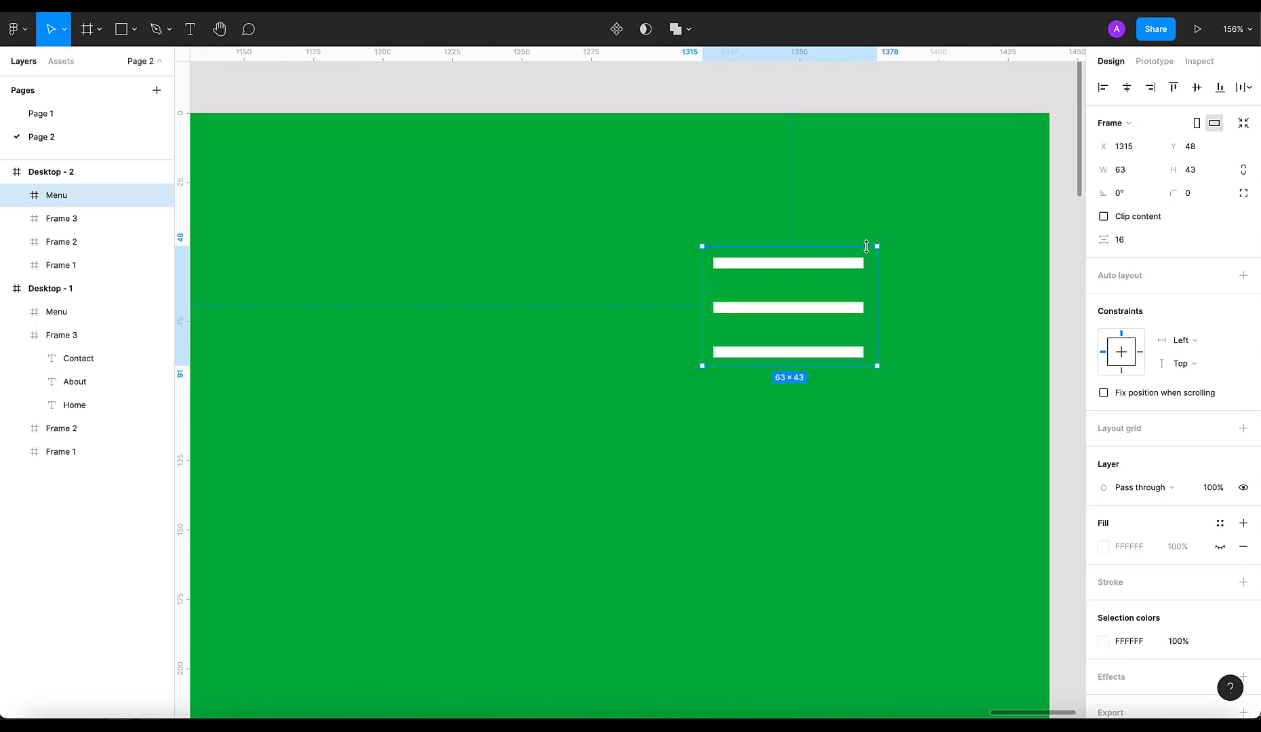
scroll(619, 217, up, 3)
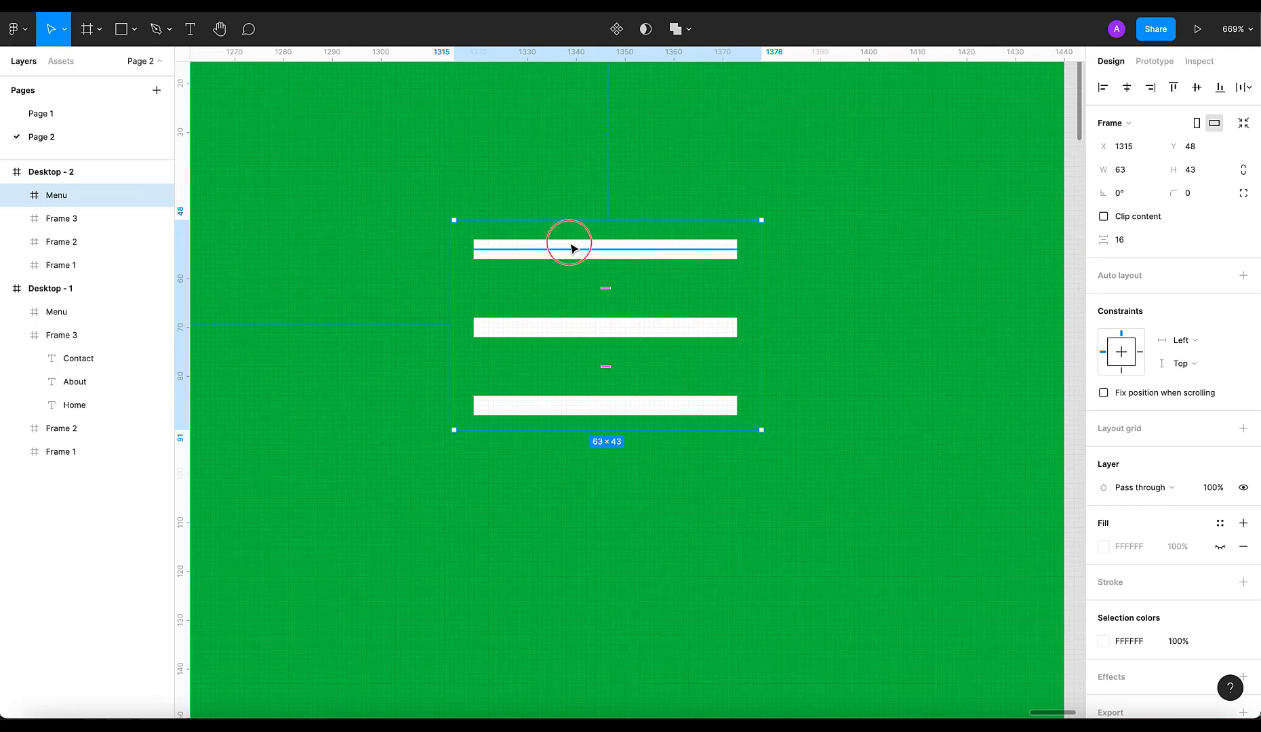
double_click(569, 248)
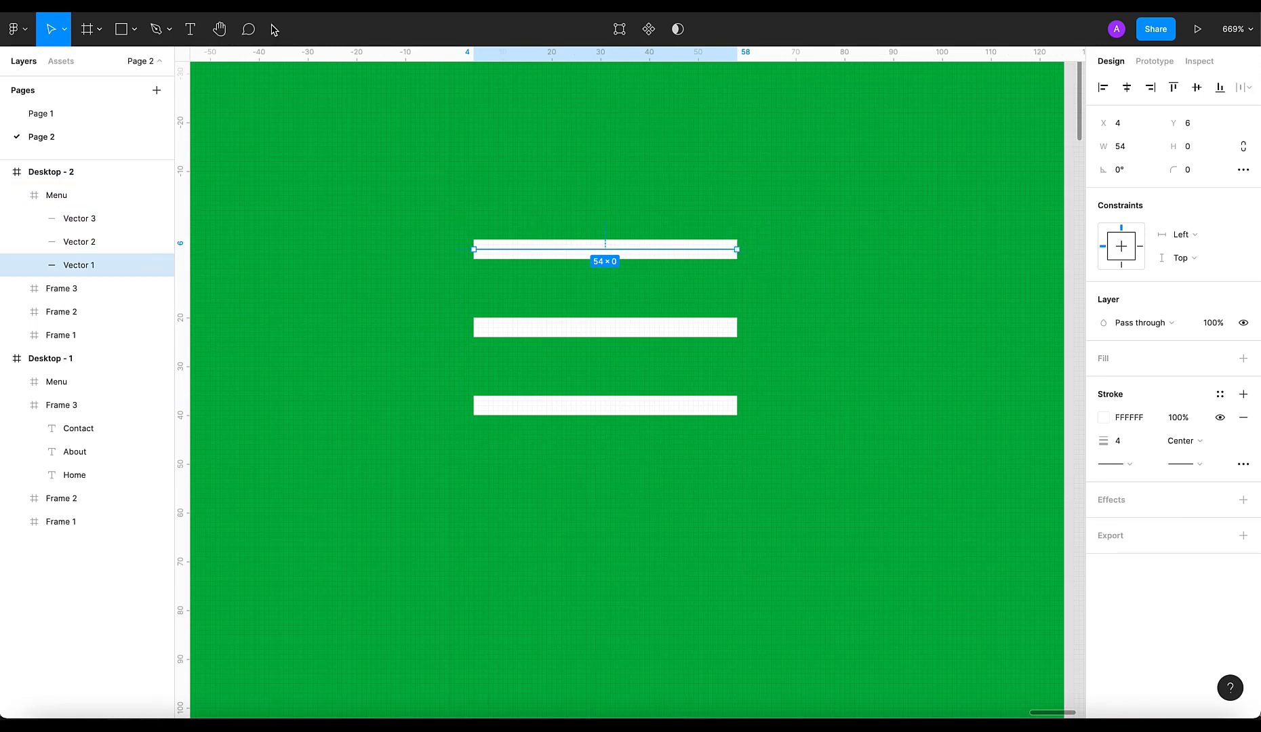
drag(739, 248, 737, 405)
click(479, 405)
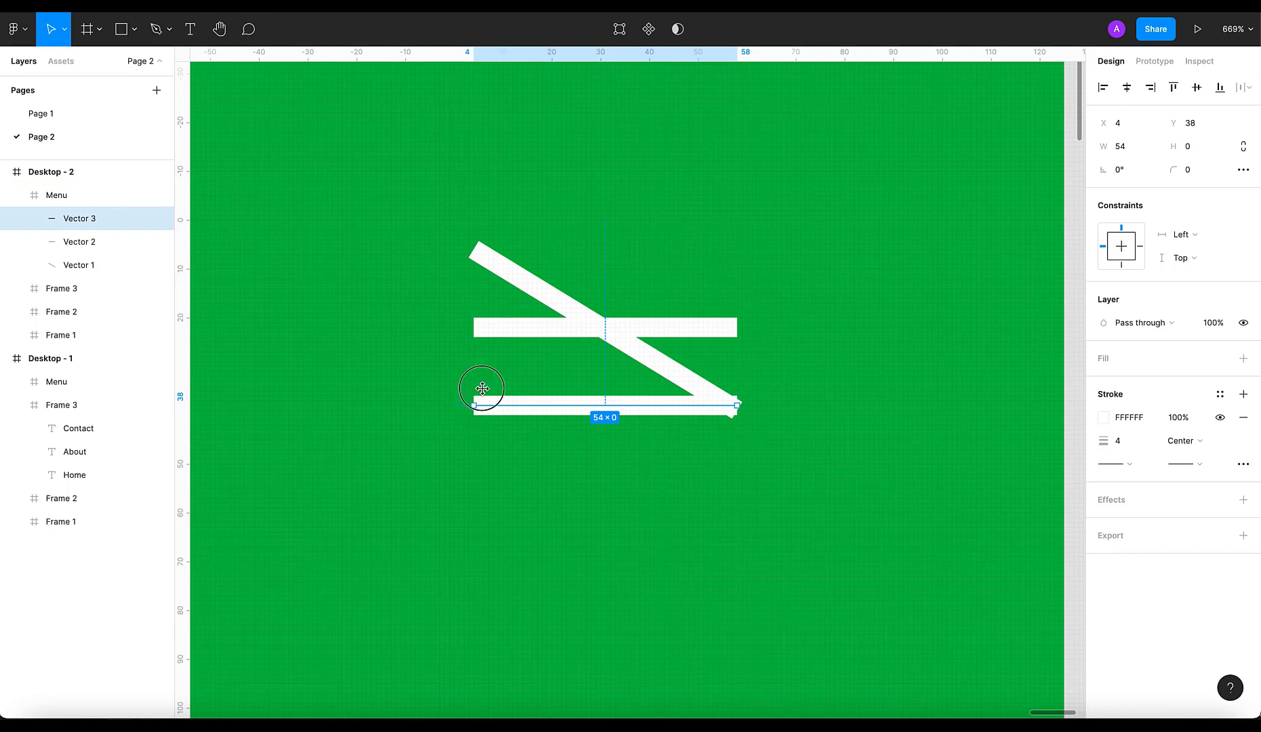
drag(481, 391, 523, 318)
key(ctrl+z)
drag(737, 406, 682, 226)
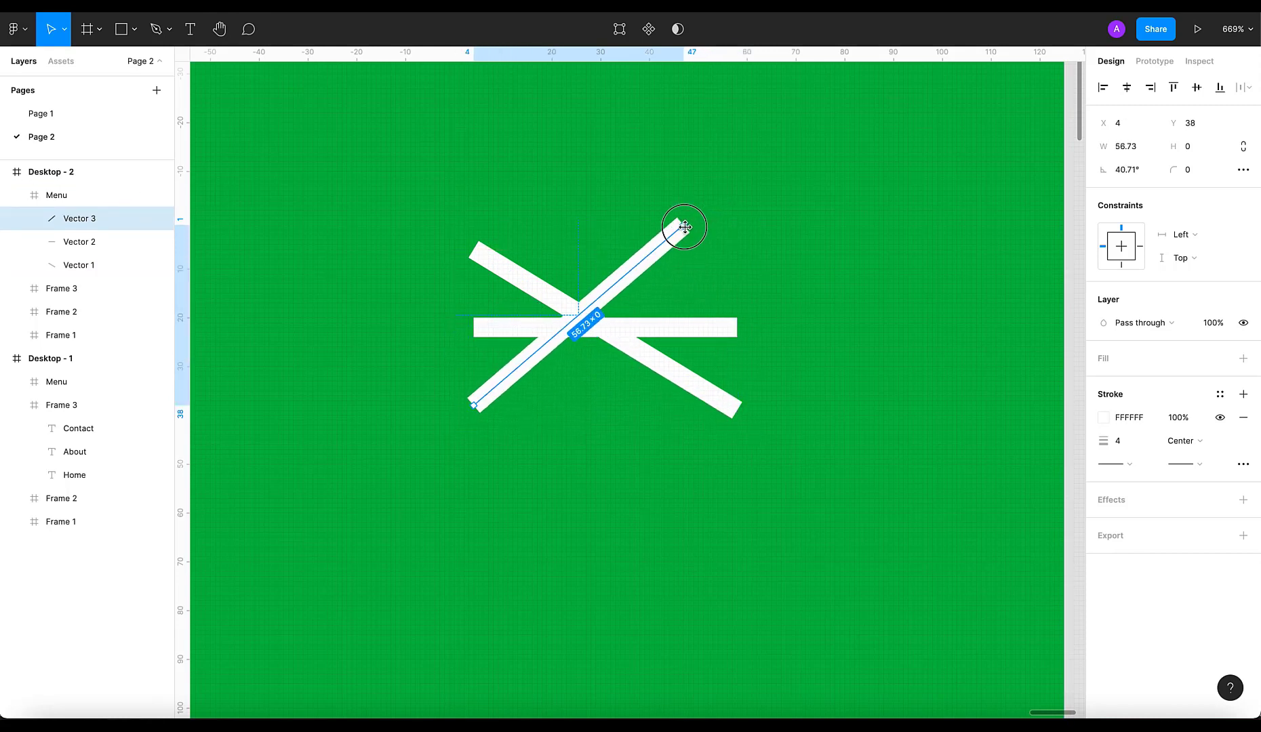
Adjust the cross's line ends so Vector 1 is about 60 long at -40° and Vector 3 about 57 long at 43°
click(730, 413)
drag(736, 410, 698, 415)
drag(474, 248, 479, 221)
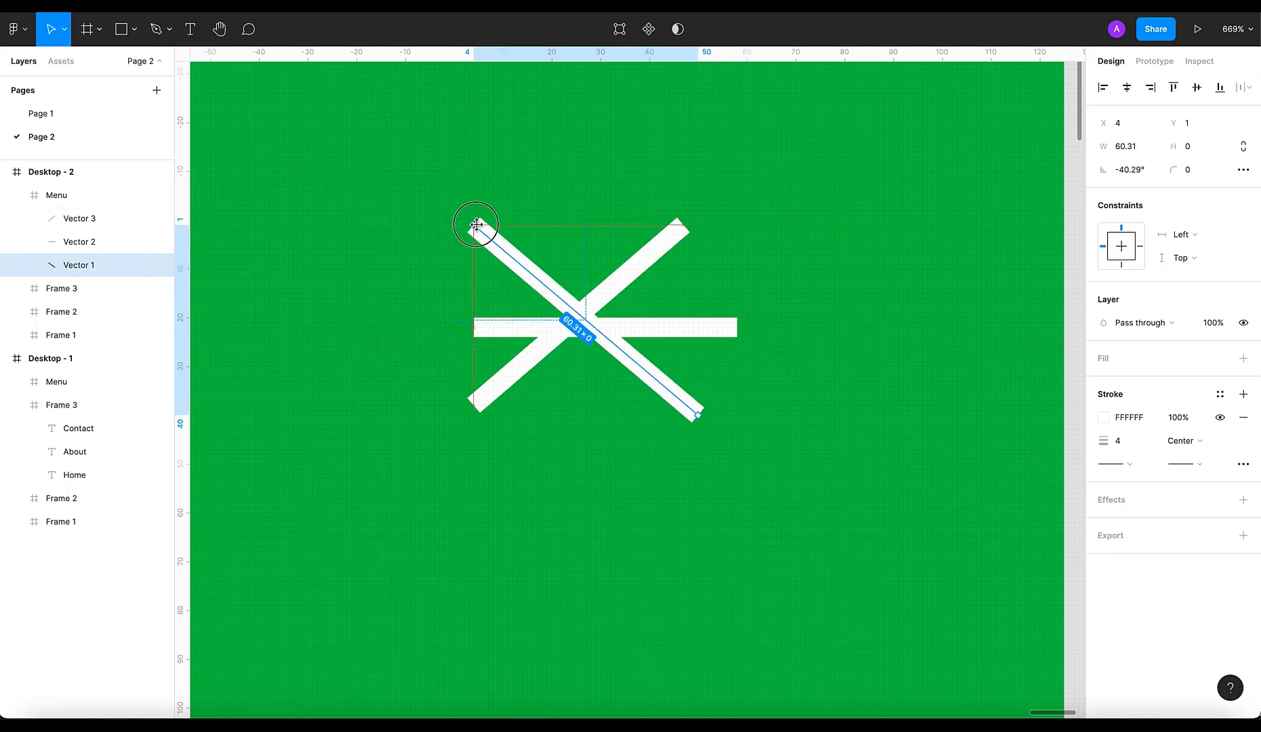
click(479, 404)
drag(479, 404, 478, 415)
Hide the middle line of Desktop - 2's Menu icon by setting its stroke opacity to 0%
click(705, 329)
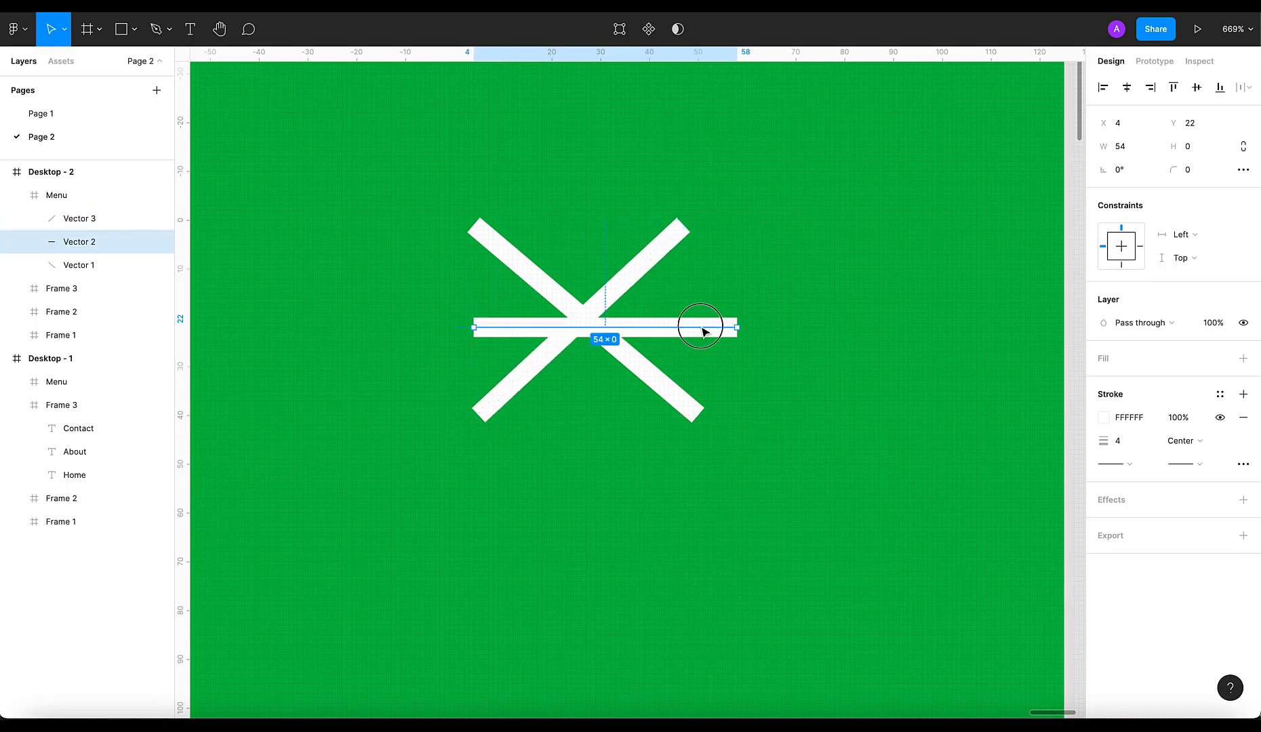
drag(735, 328, 602, 323)
key(super+z)
click(1175, 419)
text(0)
key(Return)
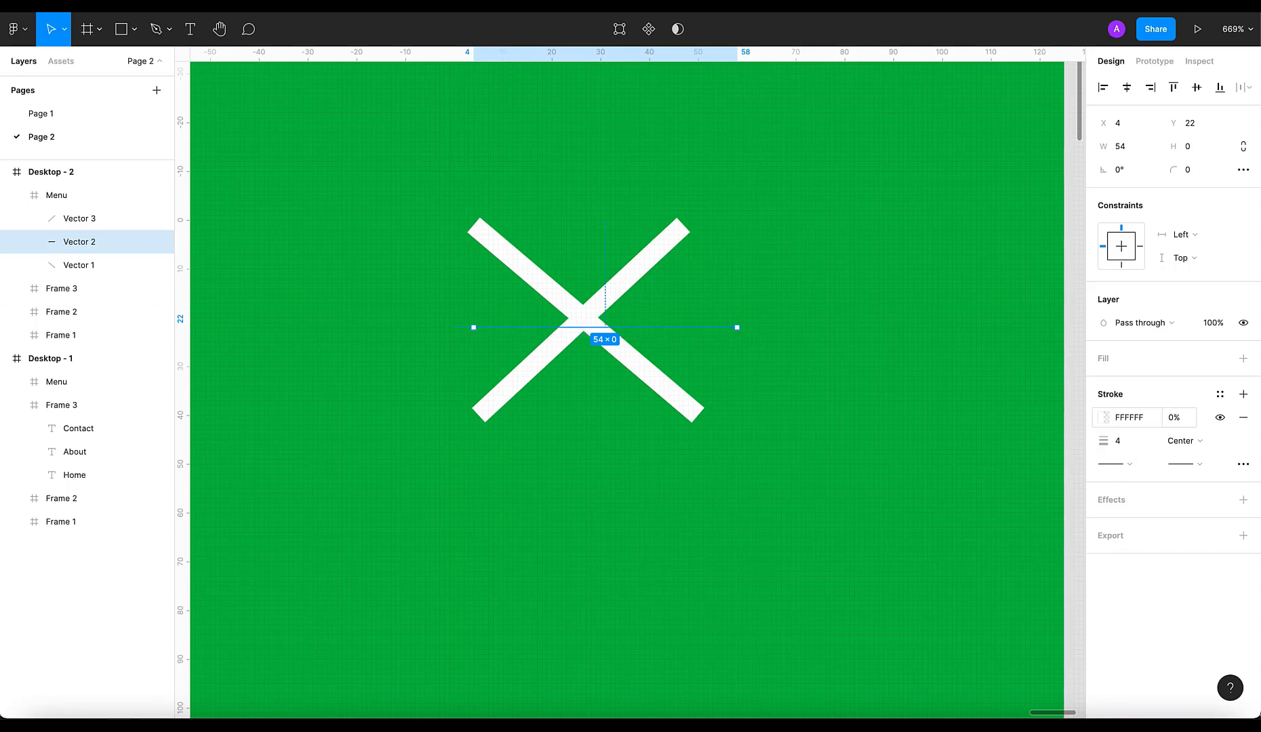
Set the stroke thickness of both diagonal lines of the close icon to 6
click(645, 268)
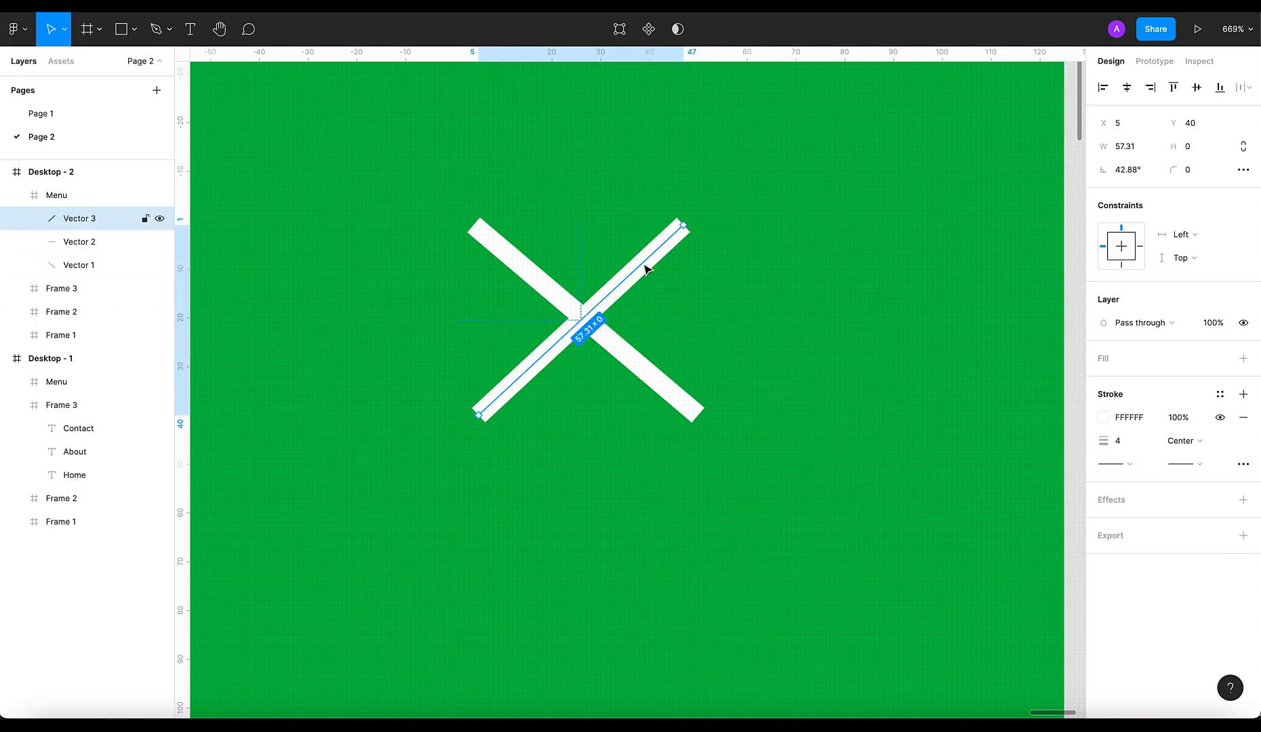
shift+click(501, 259)
click(1129, 449)
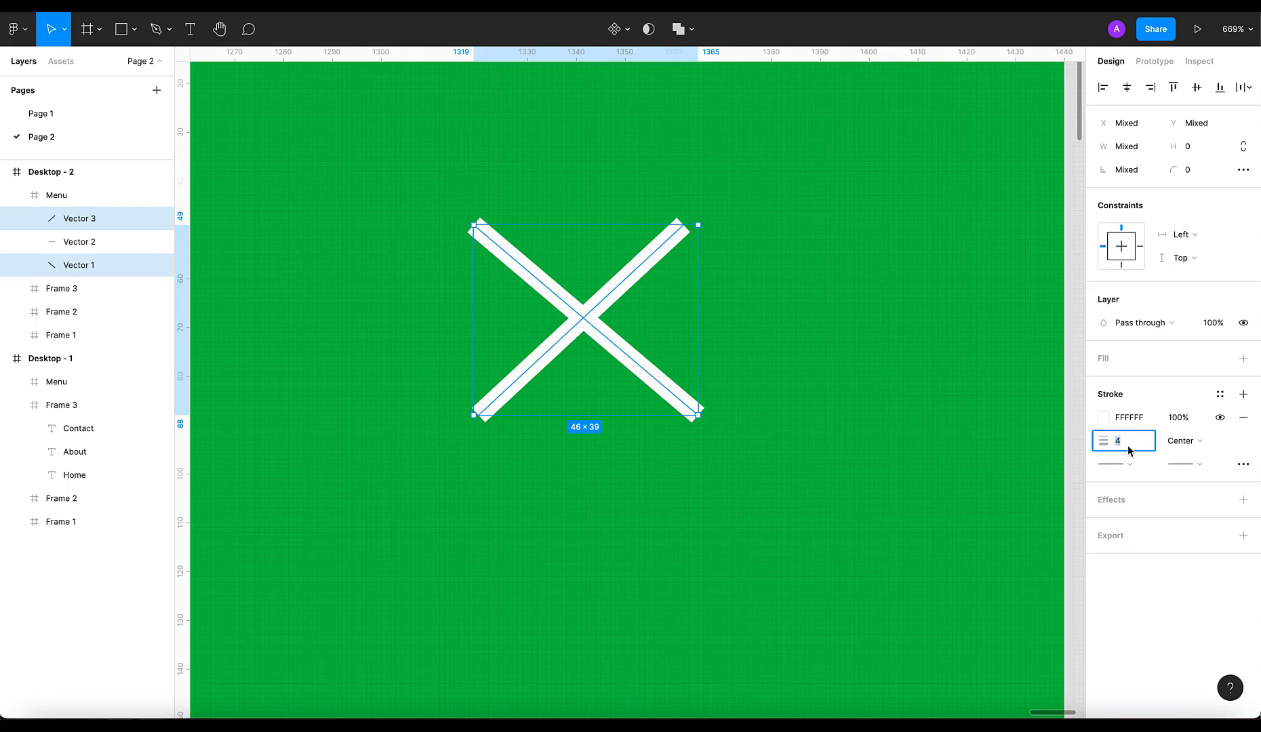
key(Return)
scroll(749, 377, down, 10)
click(878, 351)
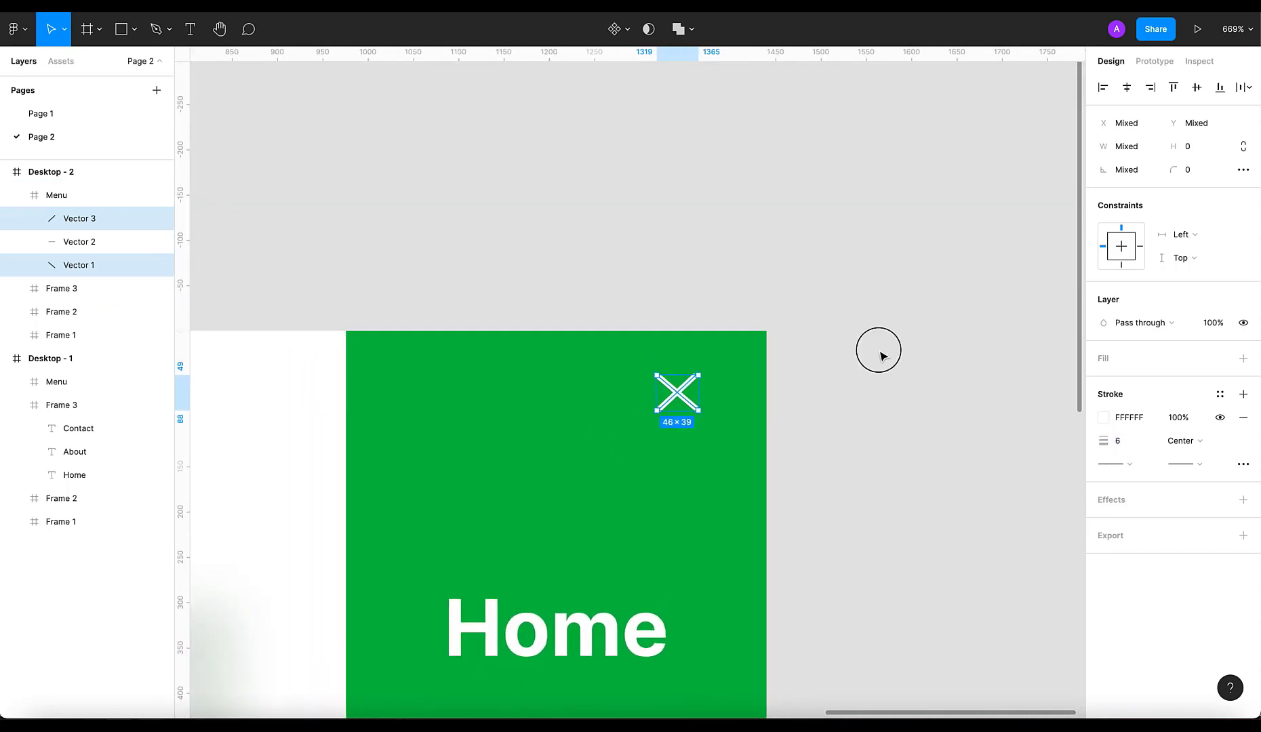
Review the Desktop - 1 and Desktop - 2 frames side by side
scroll(748, 352, down, 3)
scroll(751, 355, down, 5)
scroll(737, 373, up, 3)
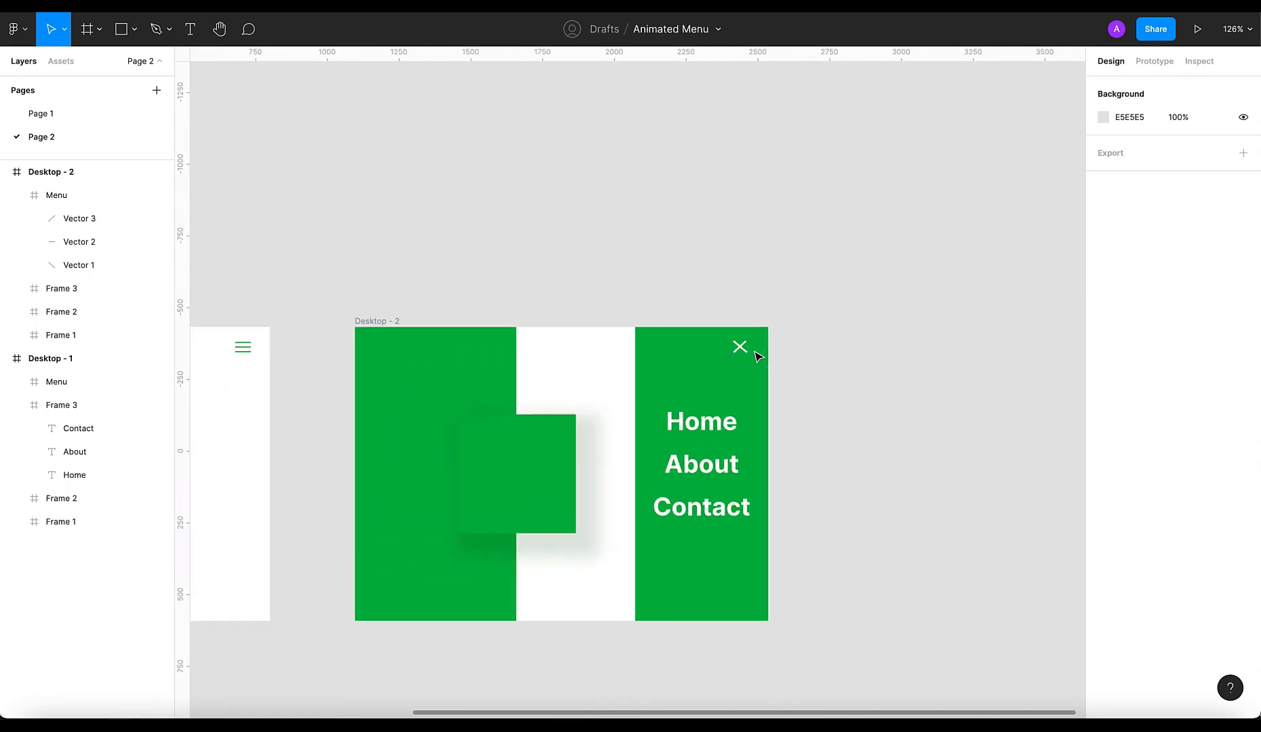
click(754, 355)
scroll(791, 434, left, 1)
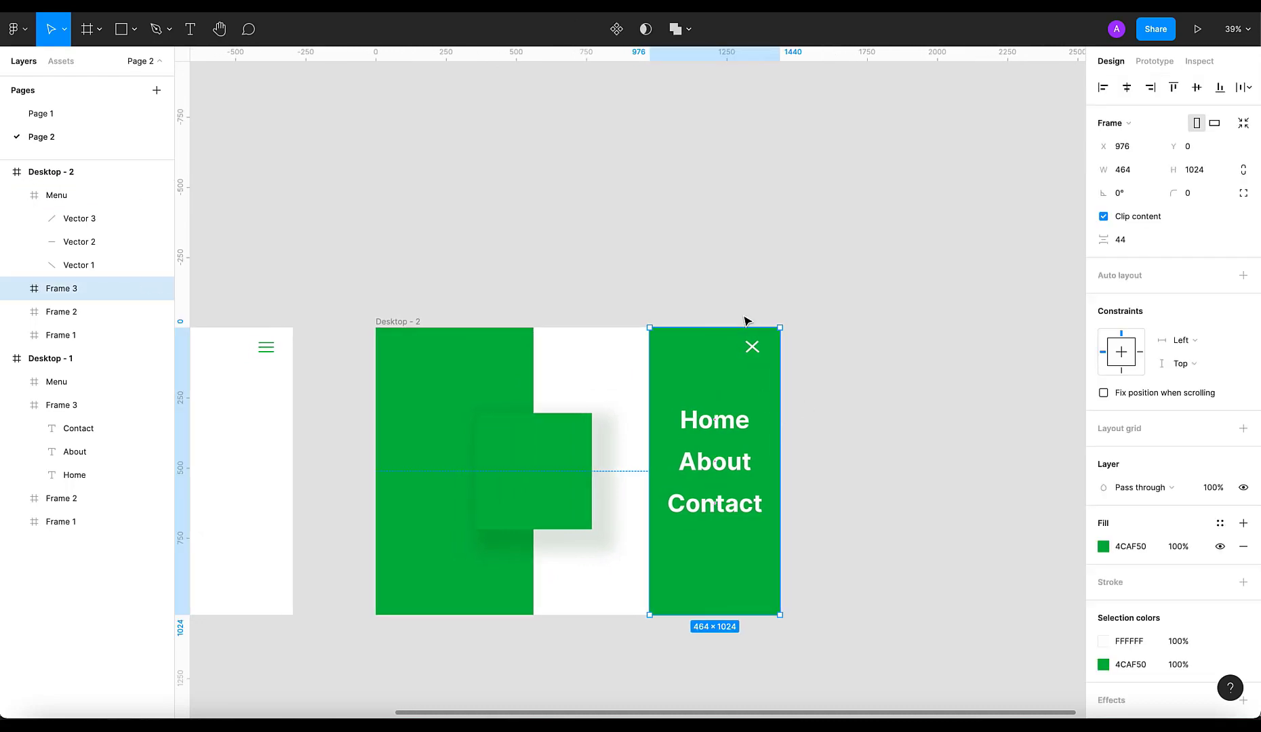
scroll(746, 318, down, 2)
scroll(581, 347, left, 2)
click(479, 311)
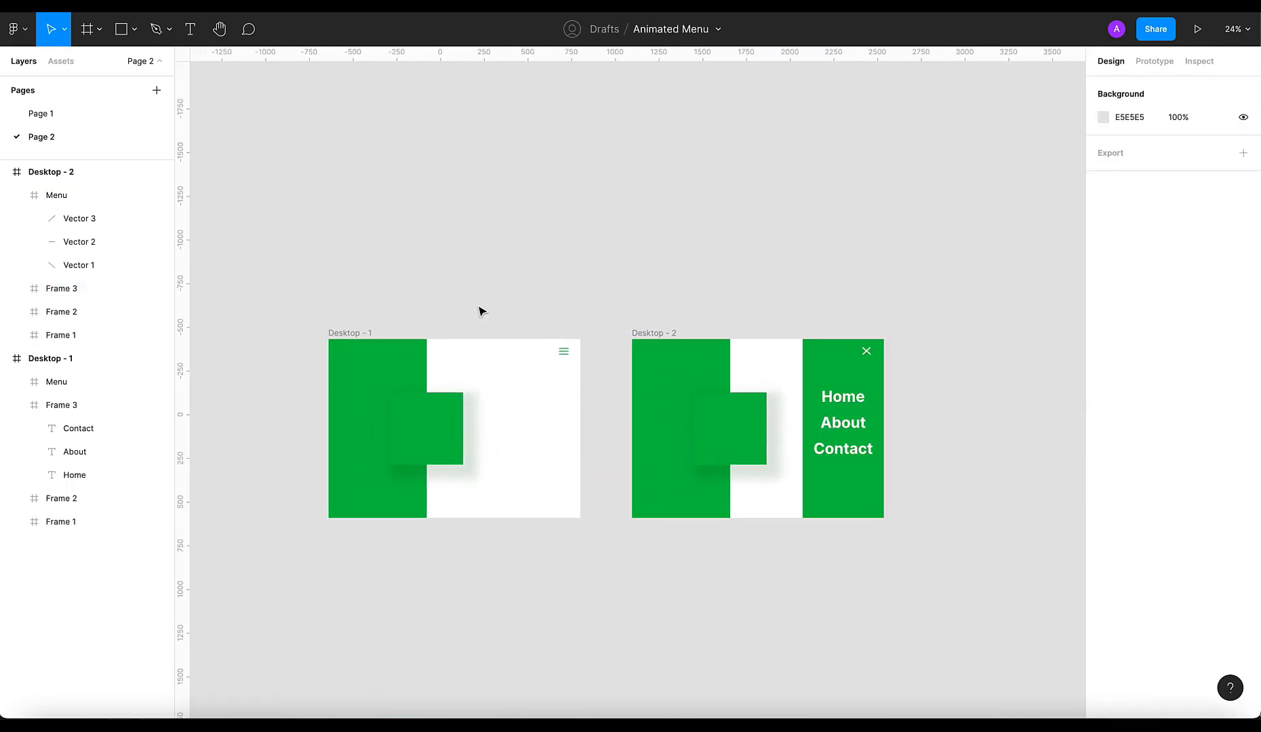
key(shift+2)
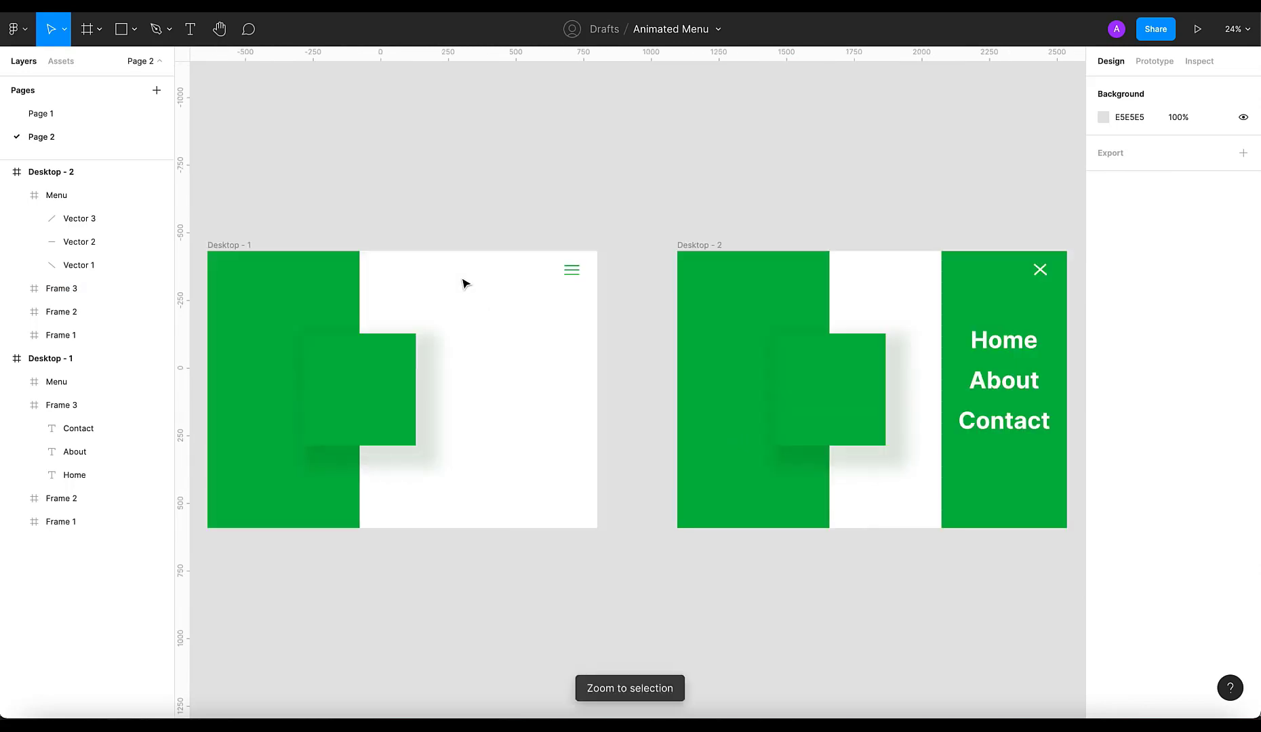
Copy the FatedWings text and Social icons from Page 1's Desktop - 1 into Frame 1 of Desktop - 1 on Page 2
click(37, 113)
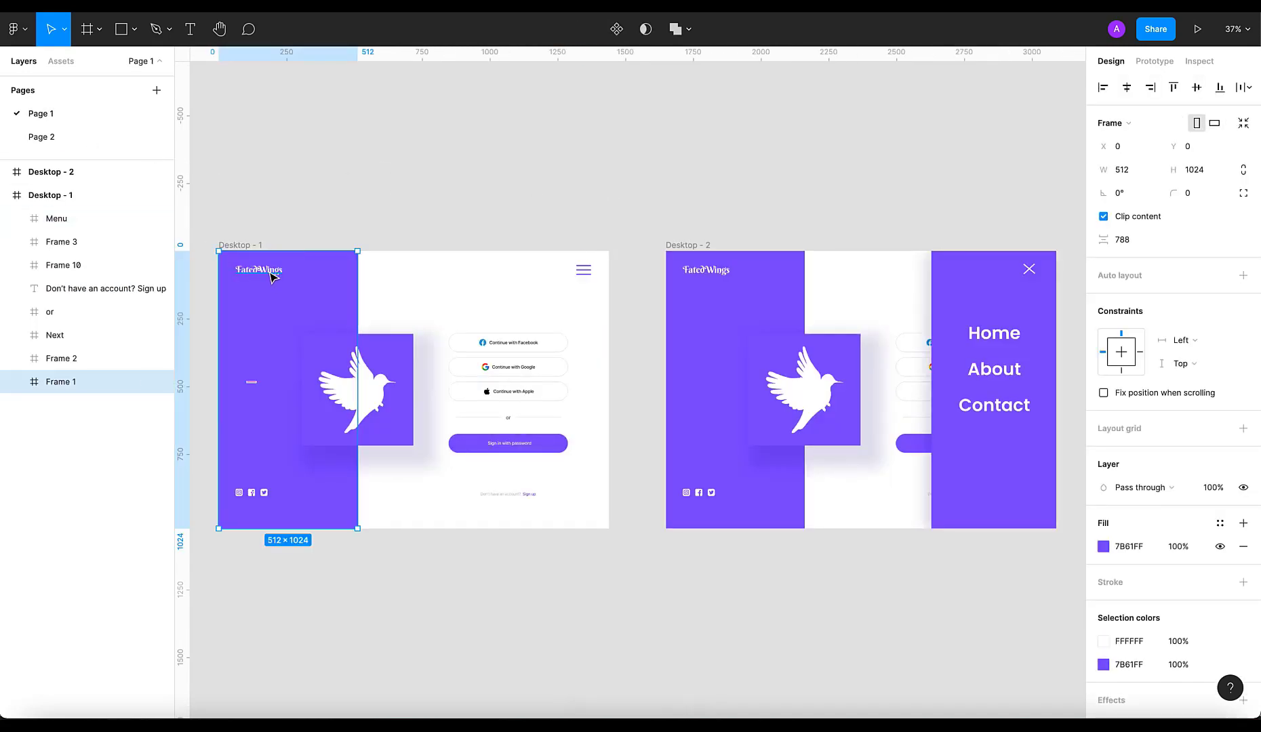
double_click(272, 277)
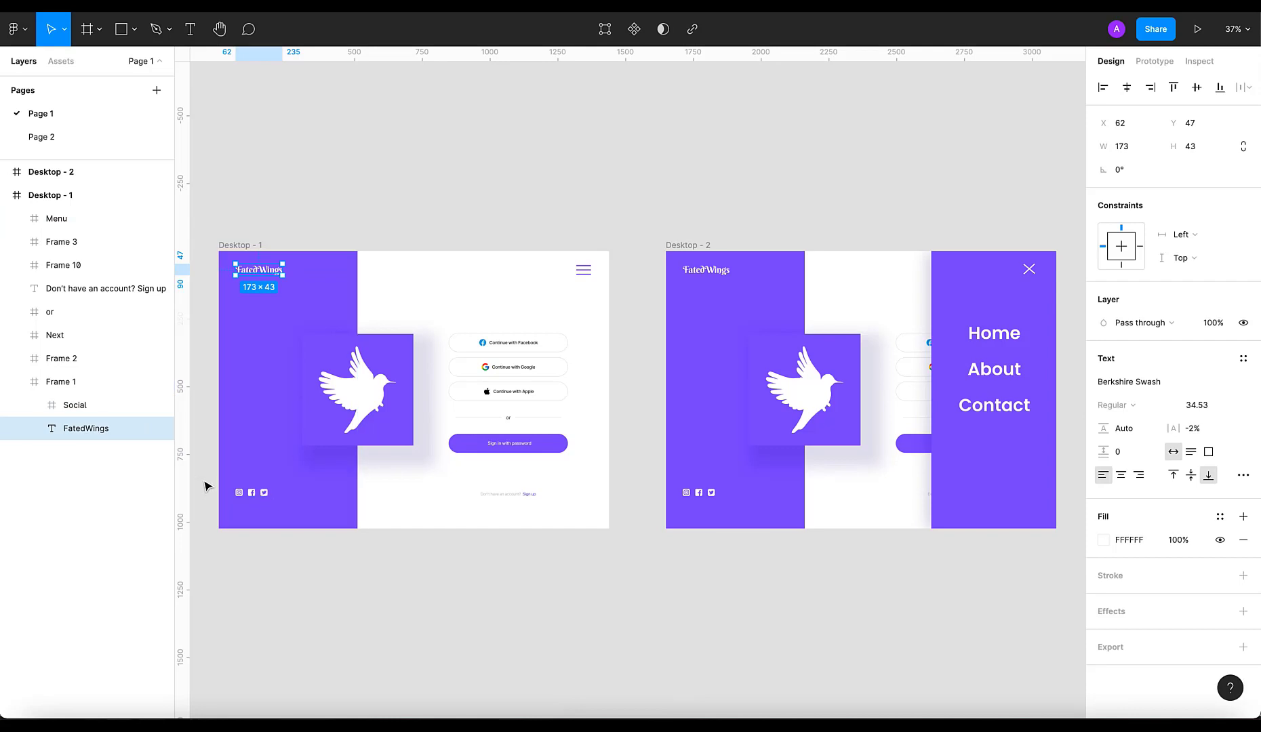
shift+click(105, 405)
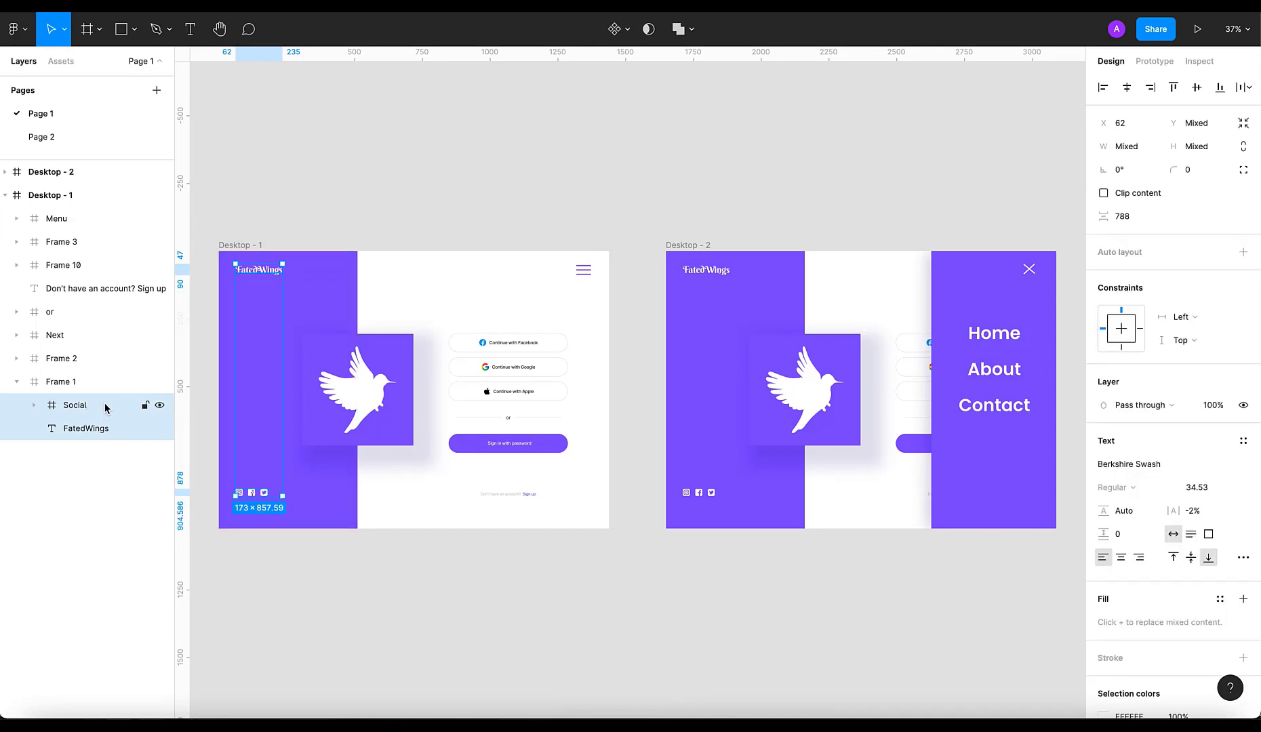
click(66, 136)
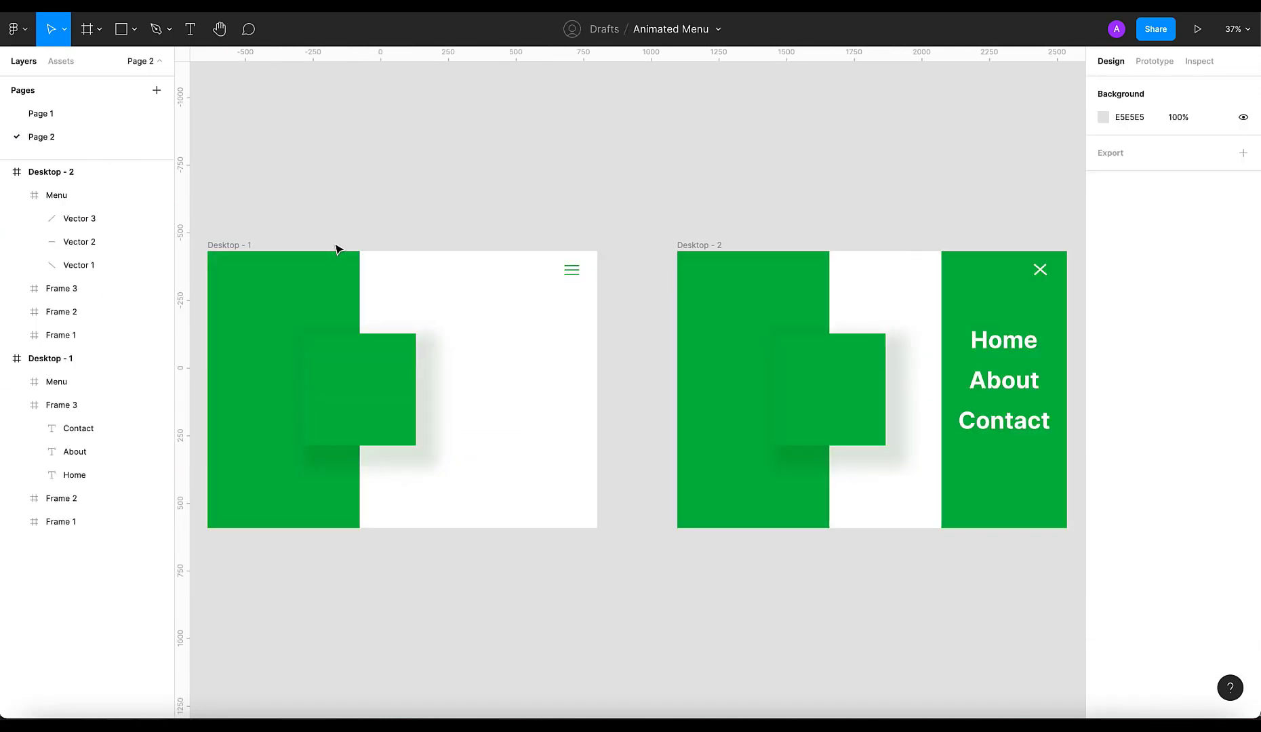
key(ctrl+v)
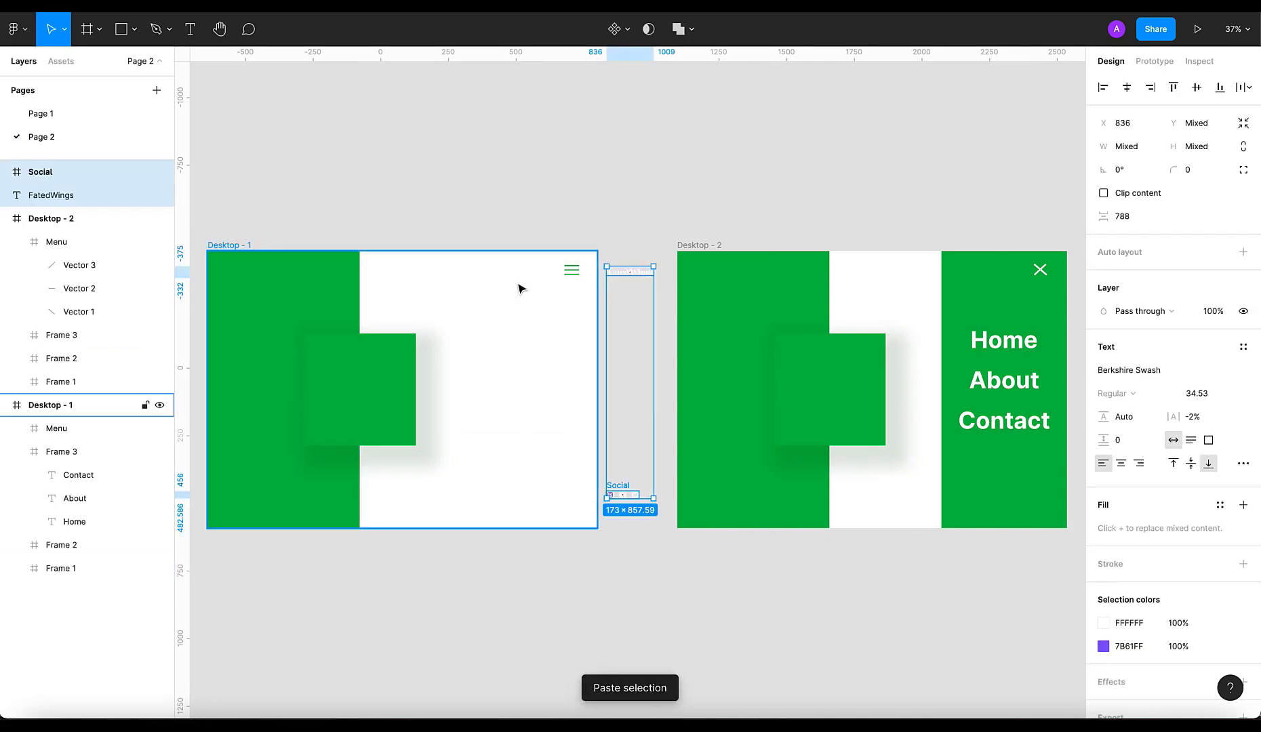
key(ctrl+z)
click(256, 297)
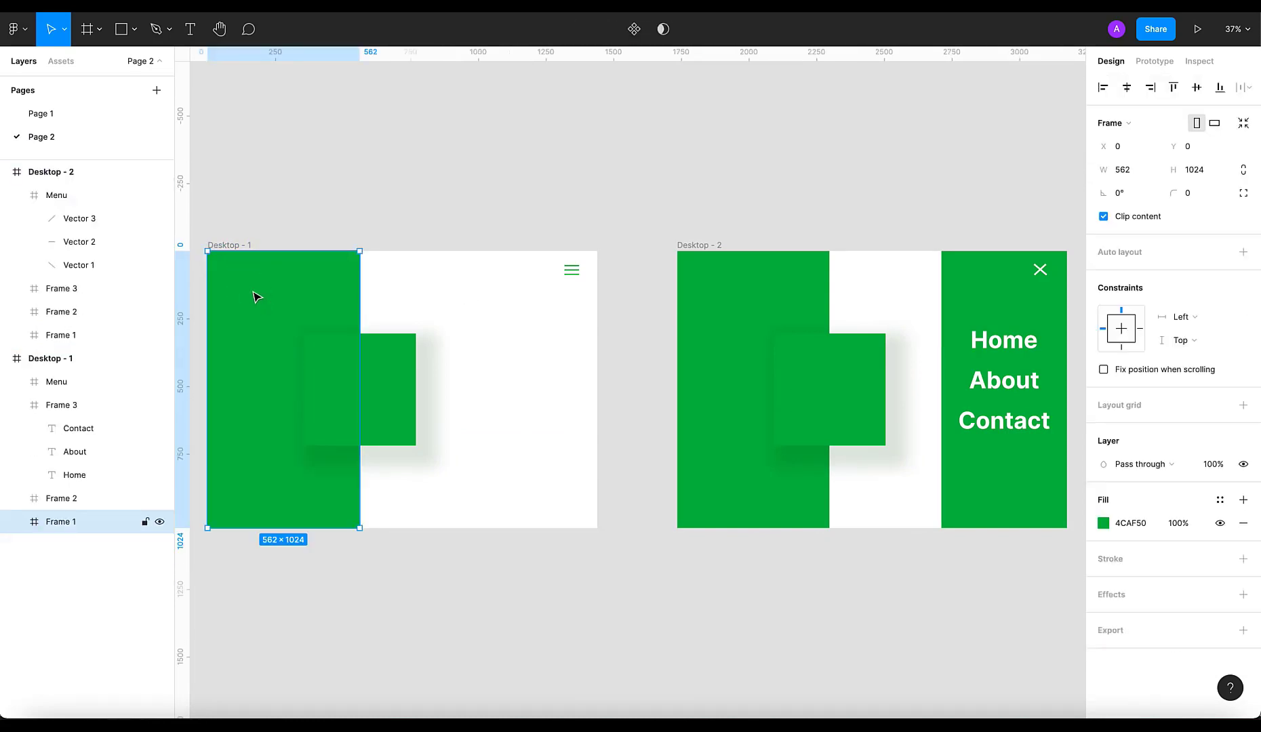
key(ctrl+v)
click(346, 205)
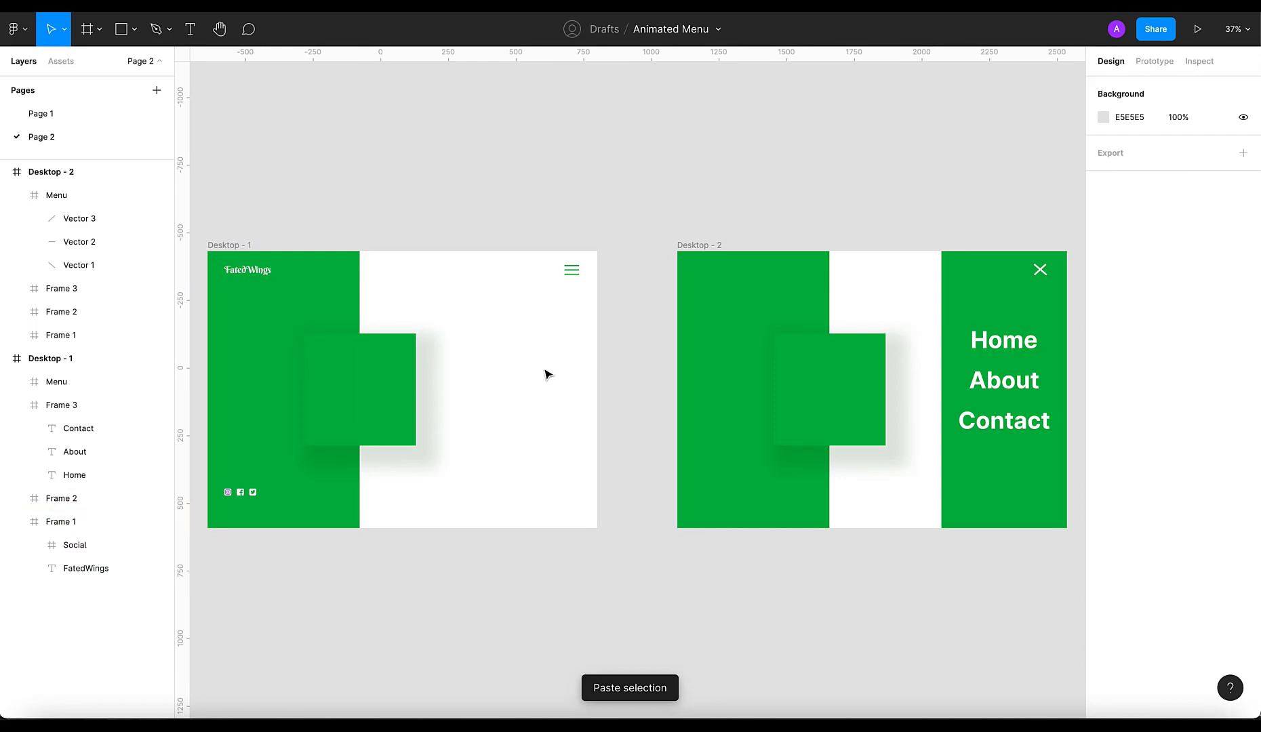
Recolour the Instagram glyph in Desktop - 1 to the panel's green (4CAF50), sampled with the eyedropper
scroll(237, 498, up, 10)
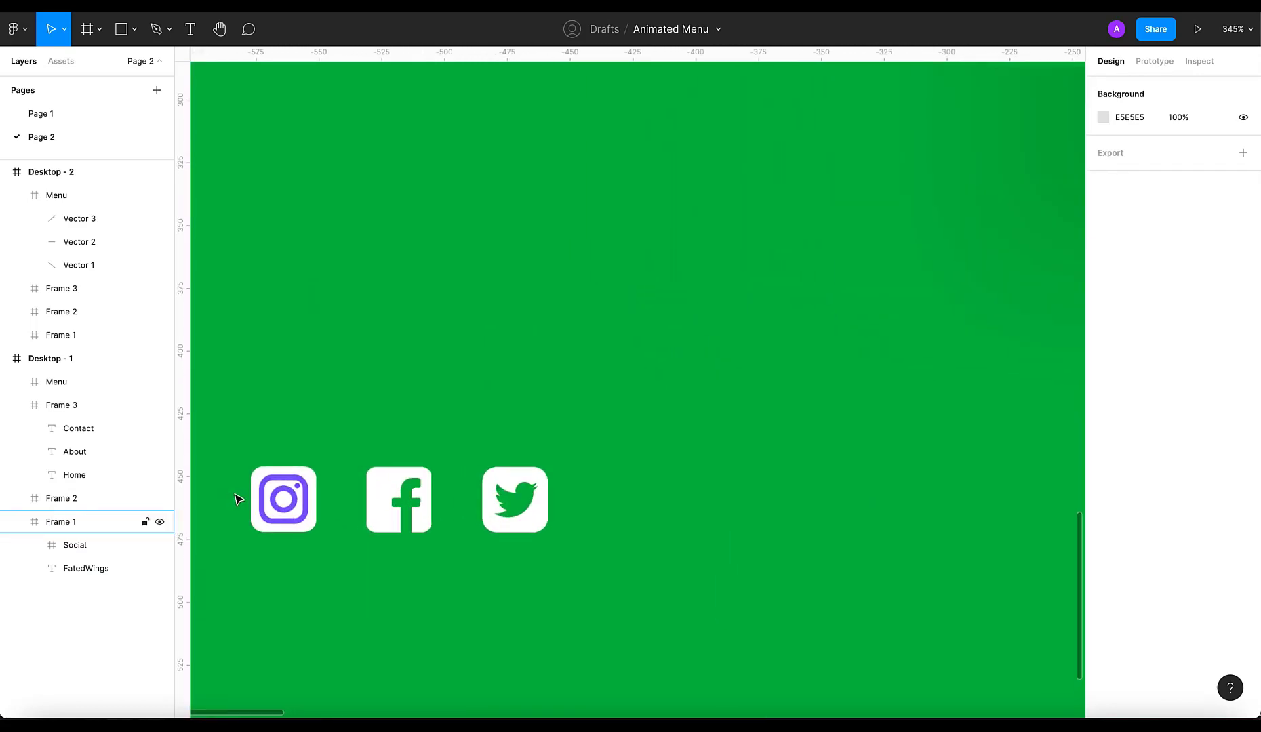
ctrl+click(304, 479)
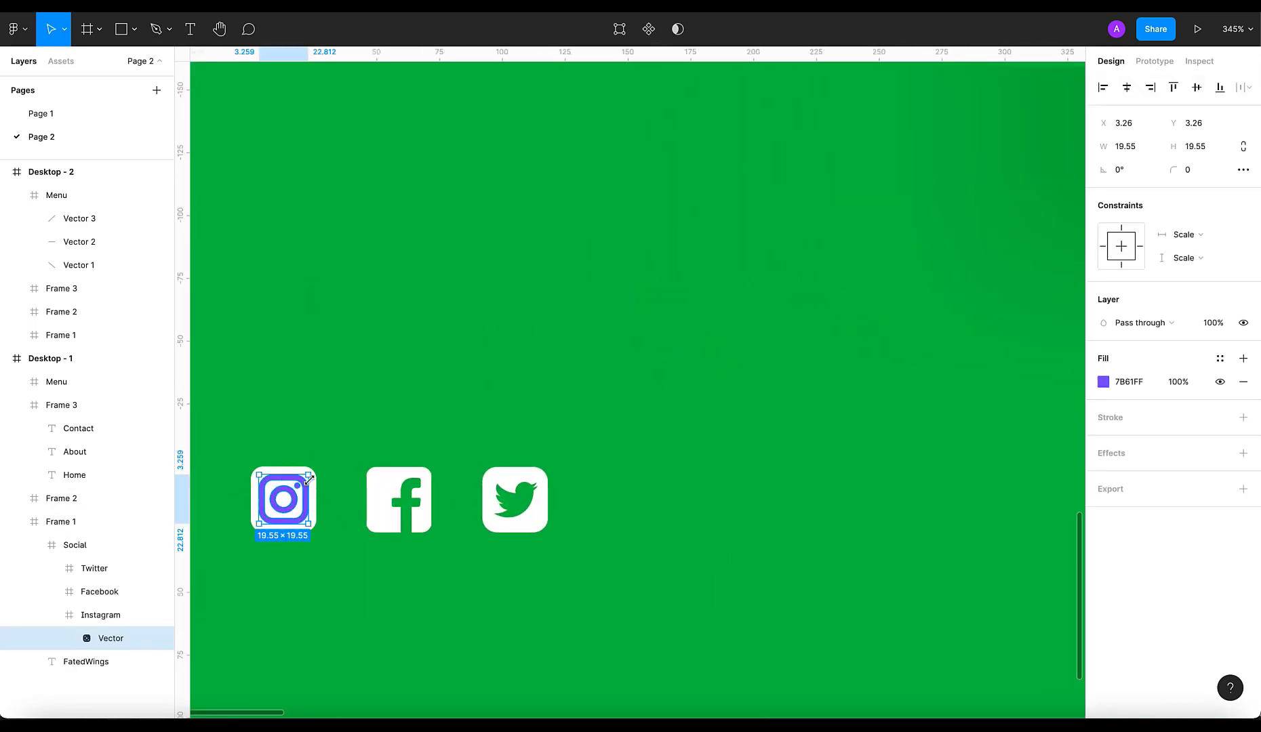
key(i)
click(344, 389)
scroll(350, 477, down, 10)
scroll(350, 477, down, 4)
scroll(408, 548, up, 1)
click(448, 537)
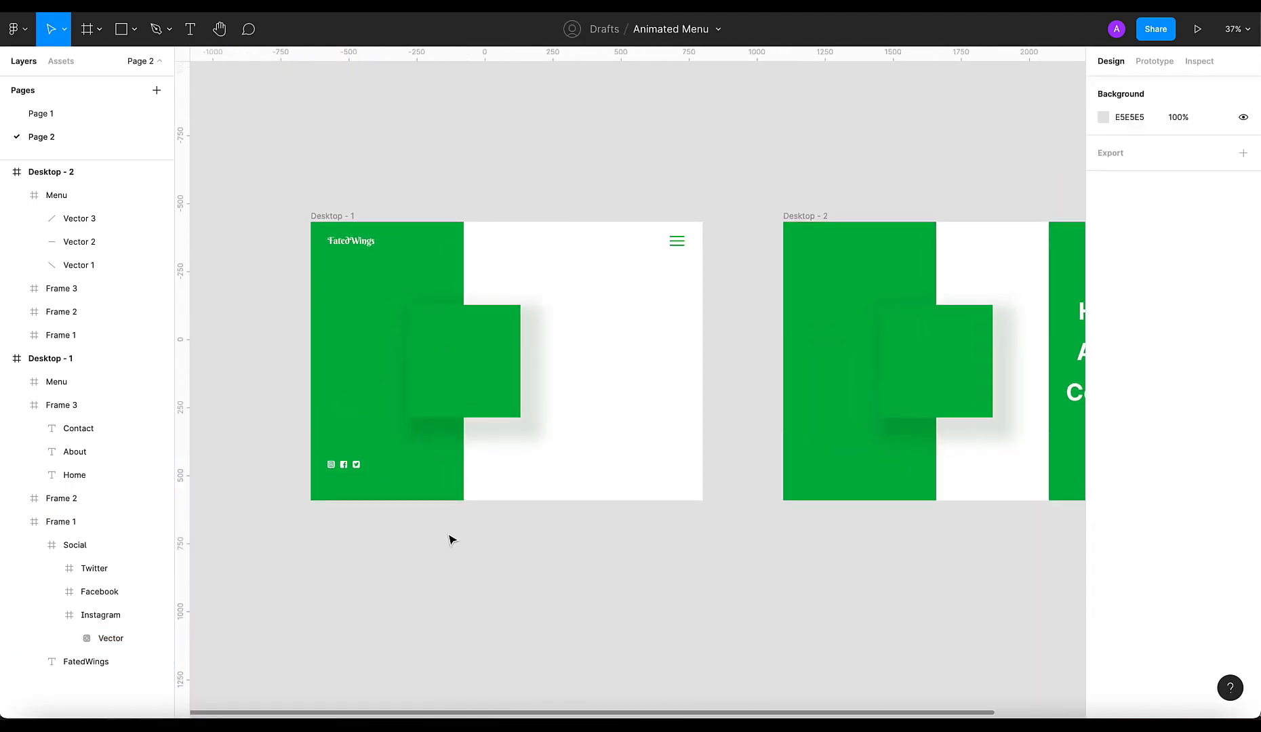
Copy the StarLynk 1 bird logo from Page 1 into the central green square of both Desktop frames on Page 2
scroll(490, 468, right, 1)
scroll(481, 452, up, 1)
click(61, 115)
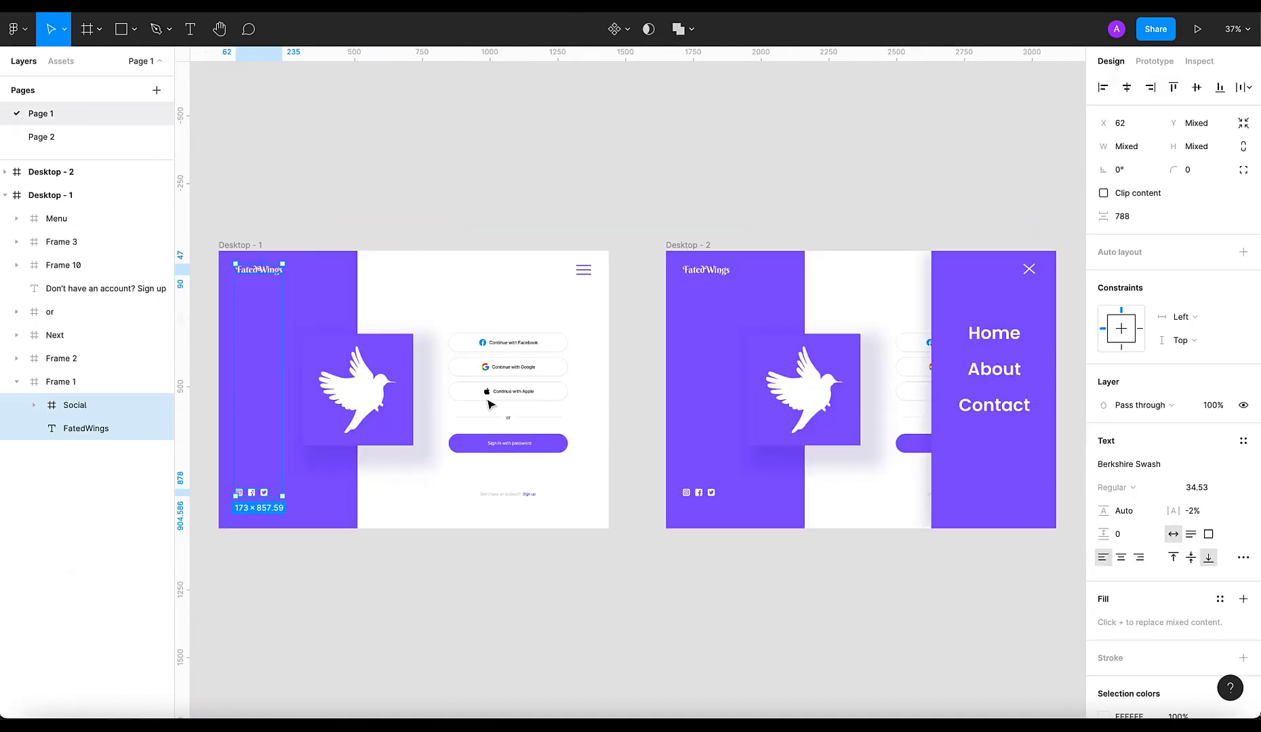
click(374, 395)
ctrl+click(373, 398)
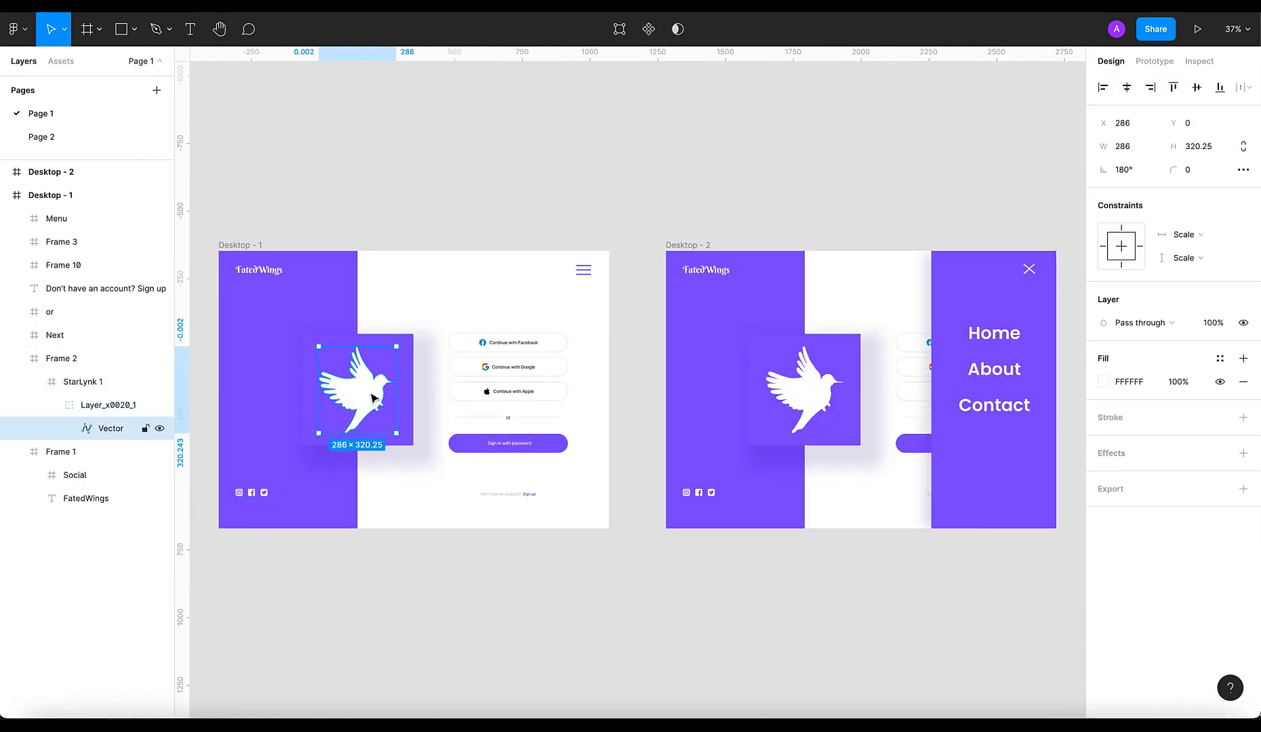
click(101, 382)
click(66, 136)
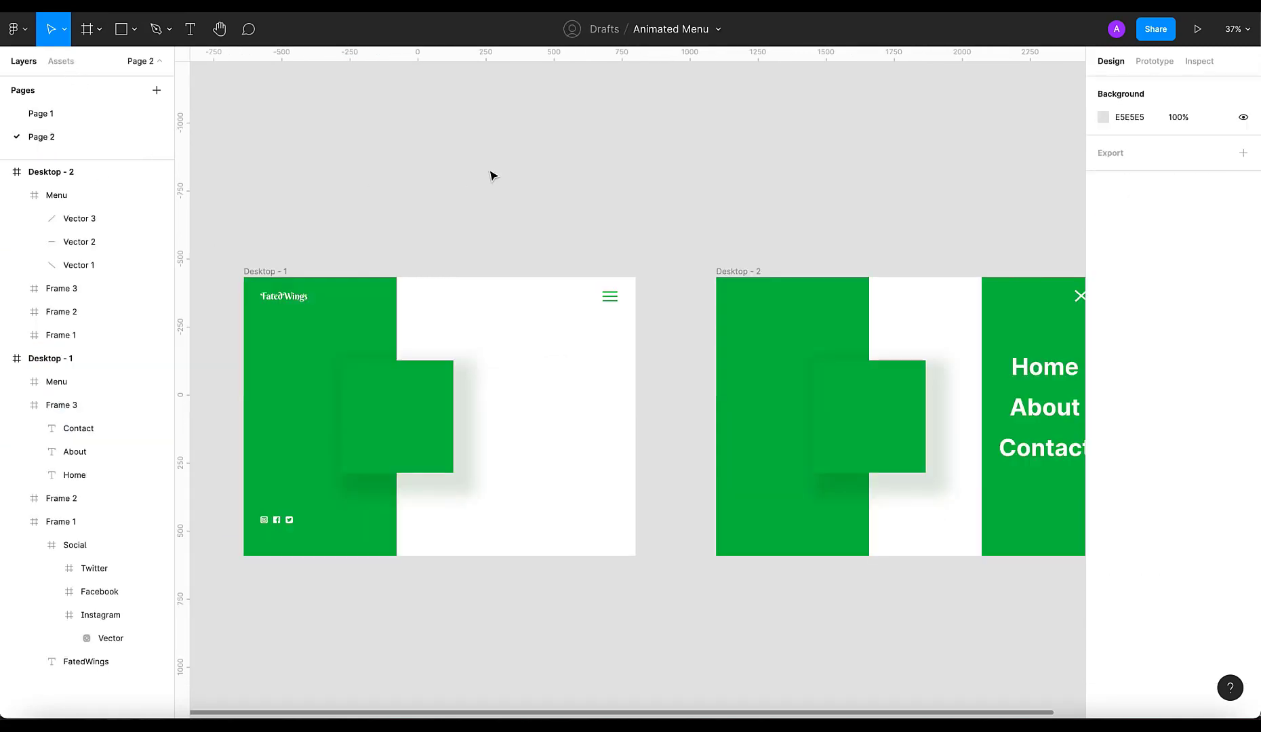
click(388, 409)
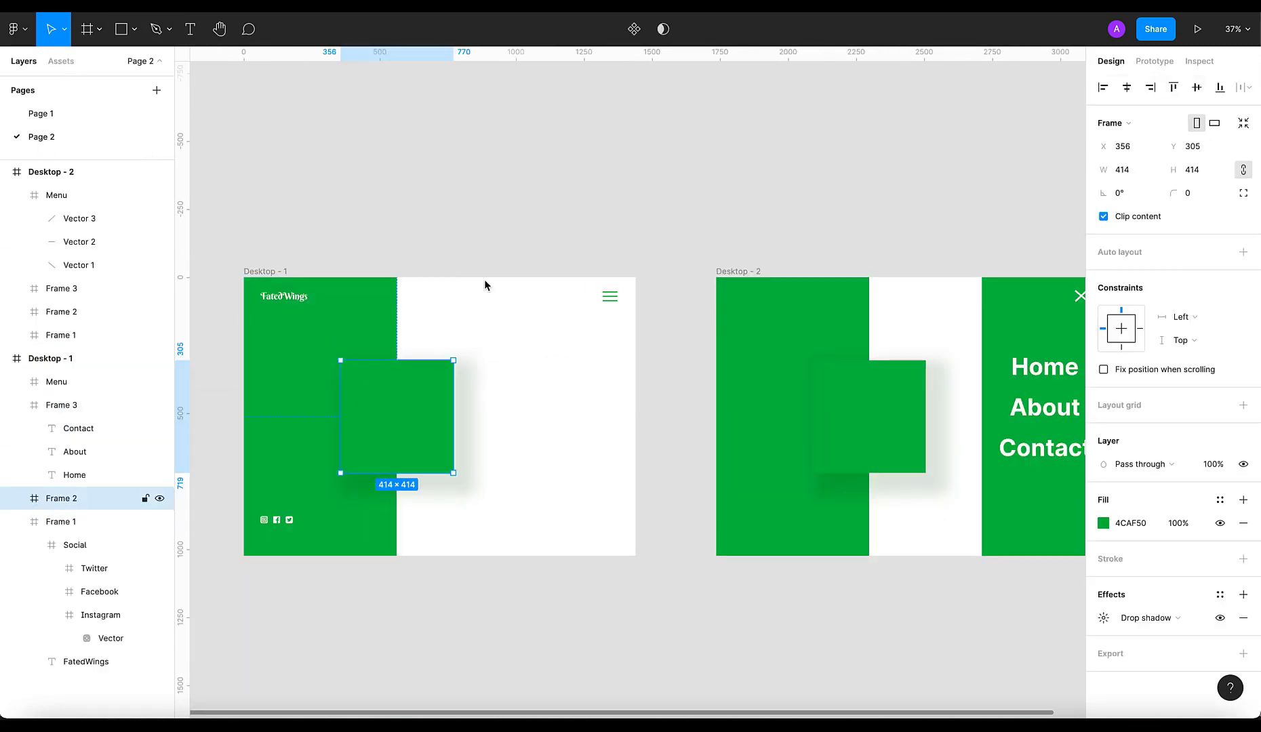
key(ctrl+v)
click(502, 216)
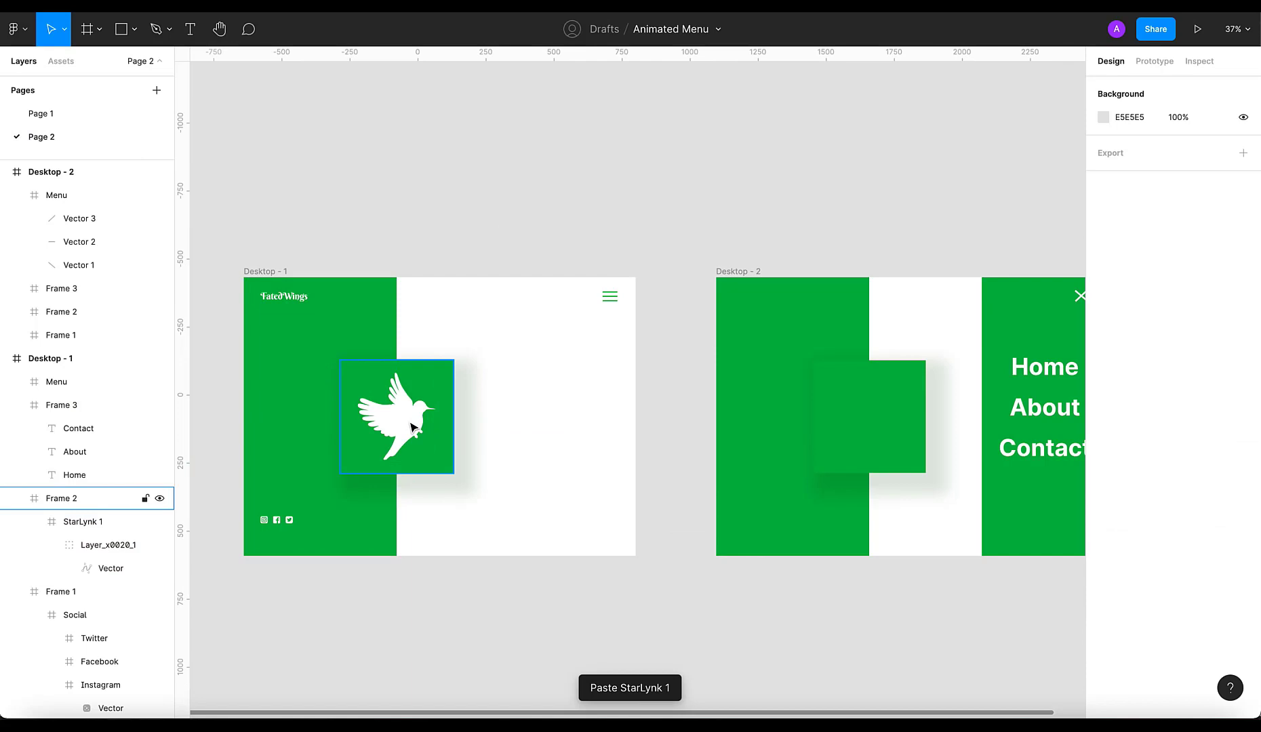
click(856, 419)
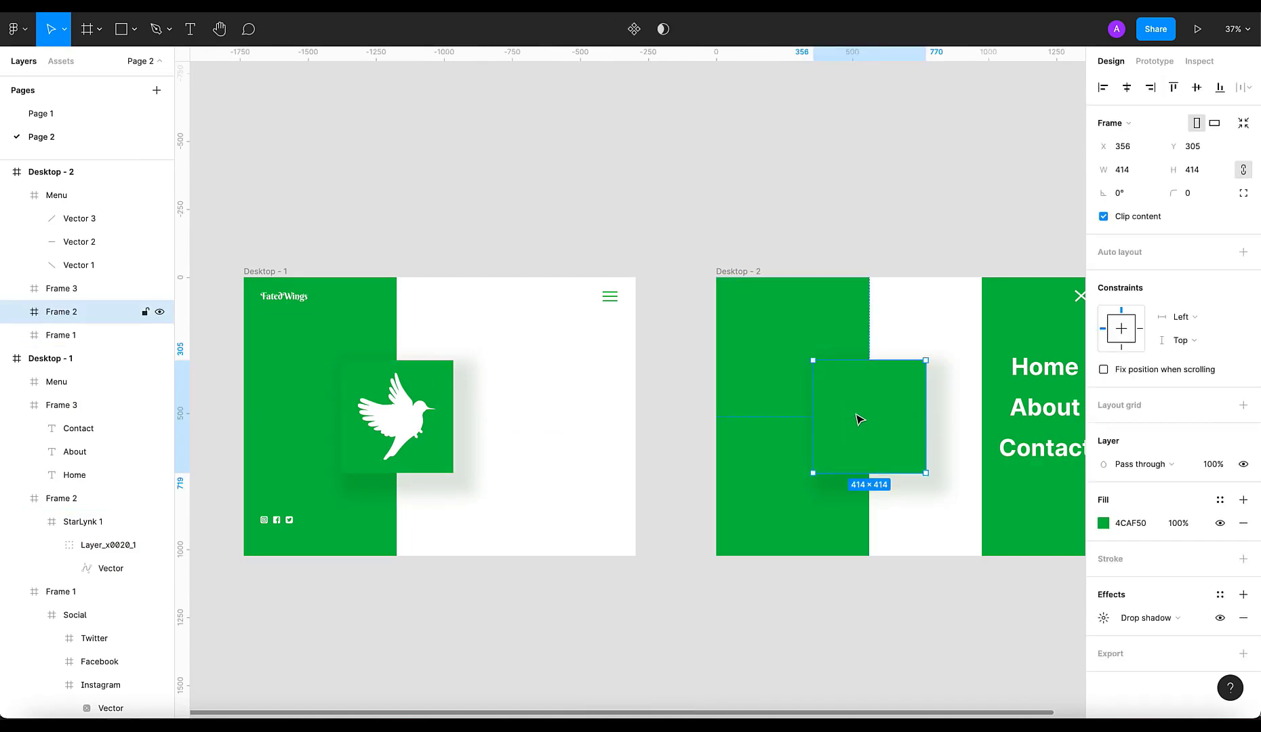
key(ctrl+v)
Copy the Social icons and FatedWings text from Desktop - 1 into Frame 1 of Desktop - 2
click(290, 521)
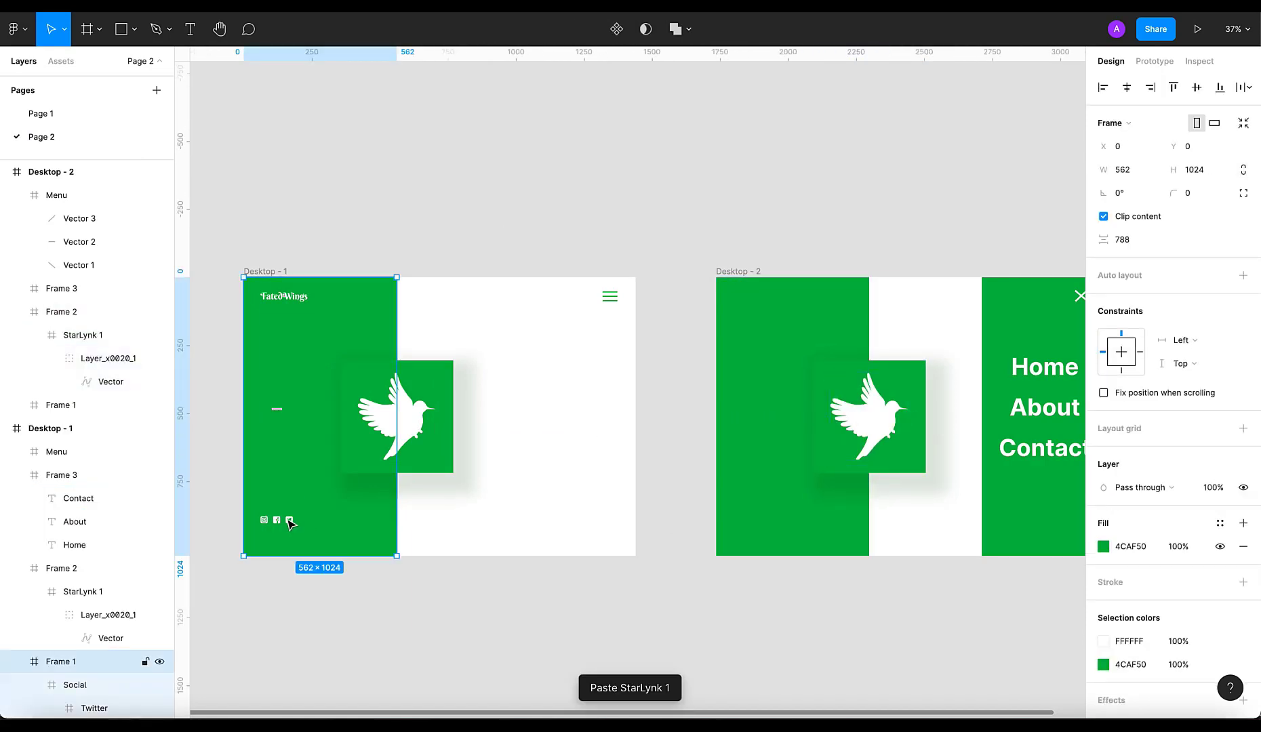
click(86, 683)
scroll(96, 692, down, 3)
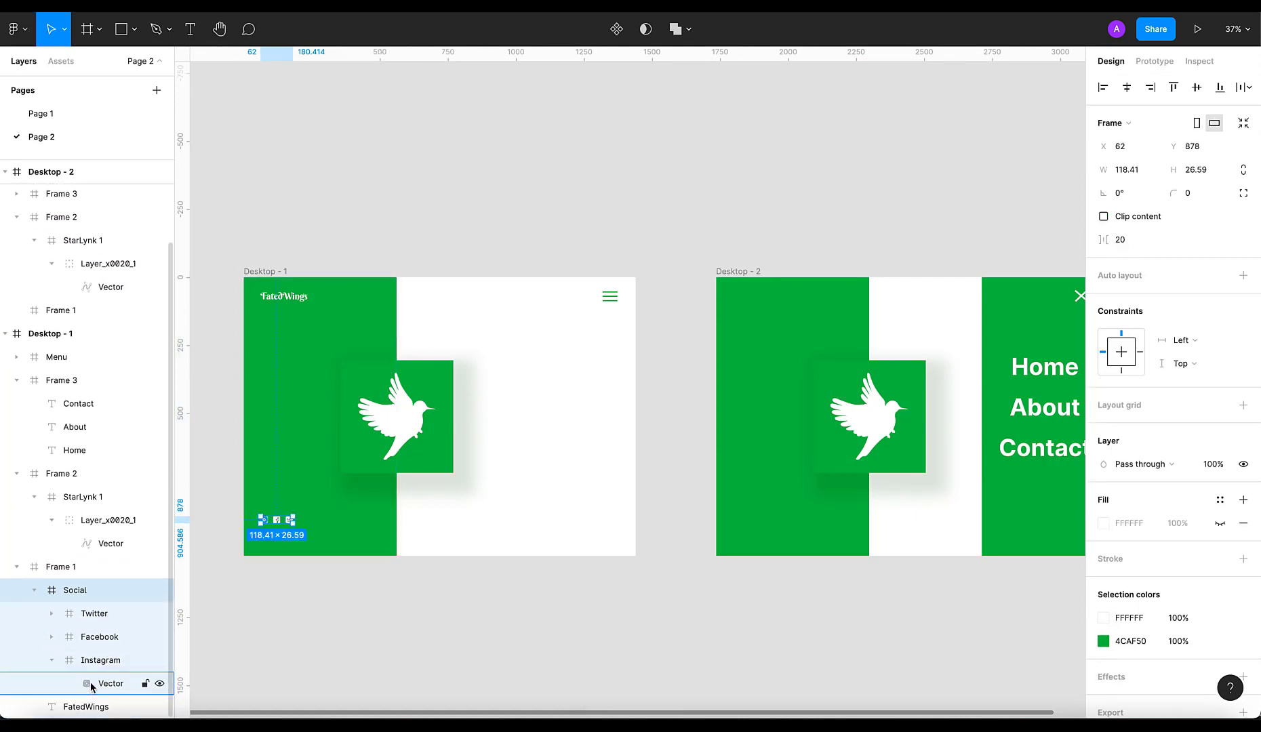
shift+click(97, 707)
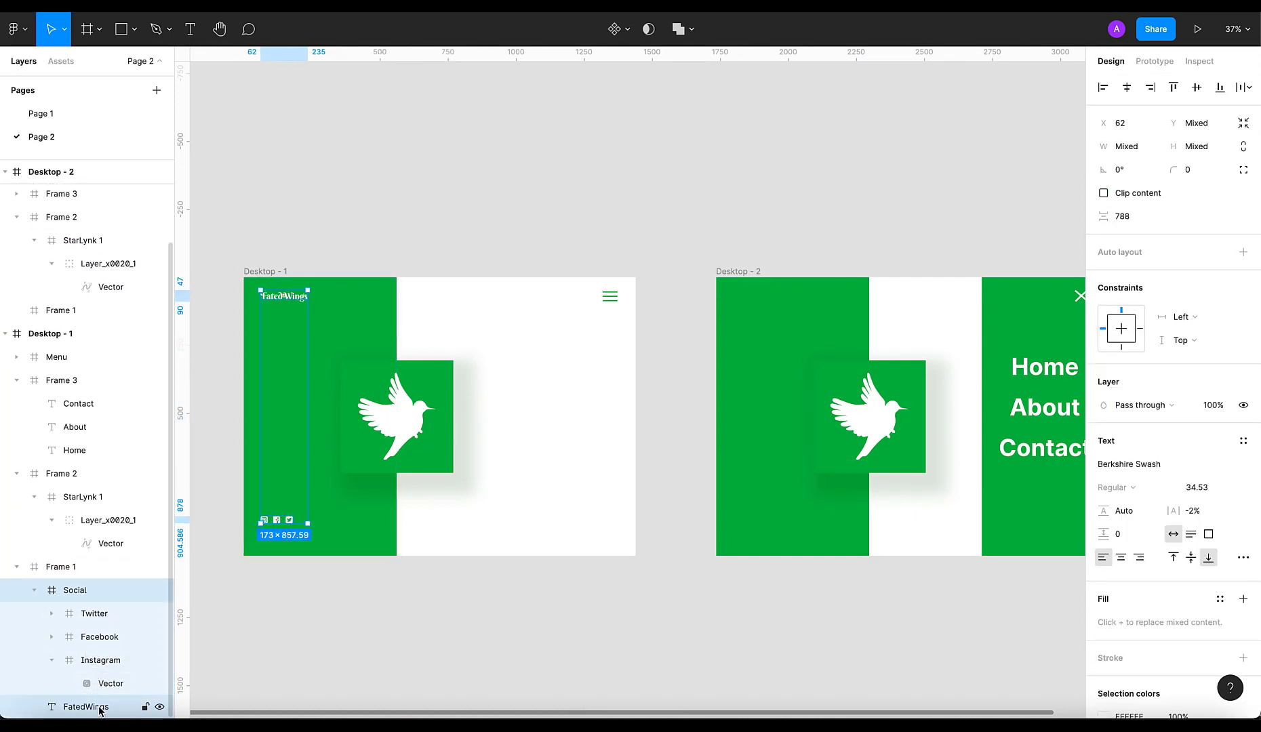
click(756, 313)
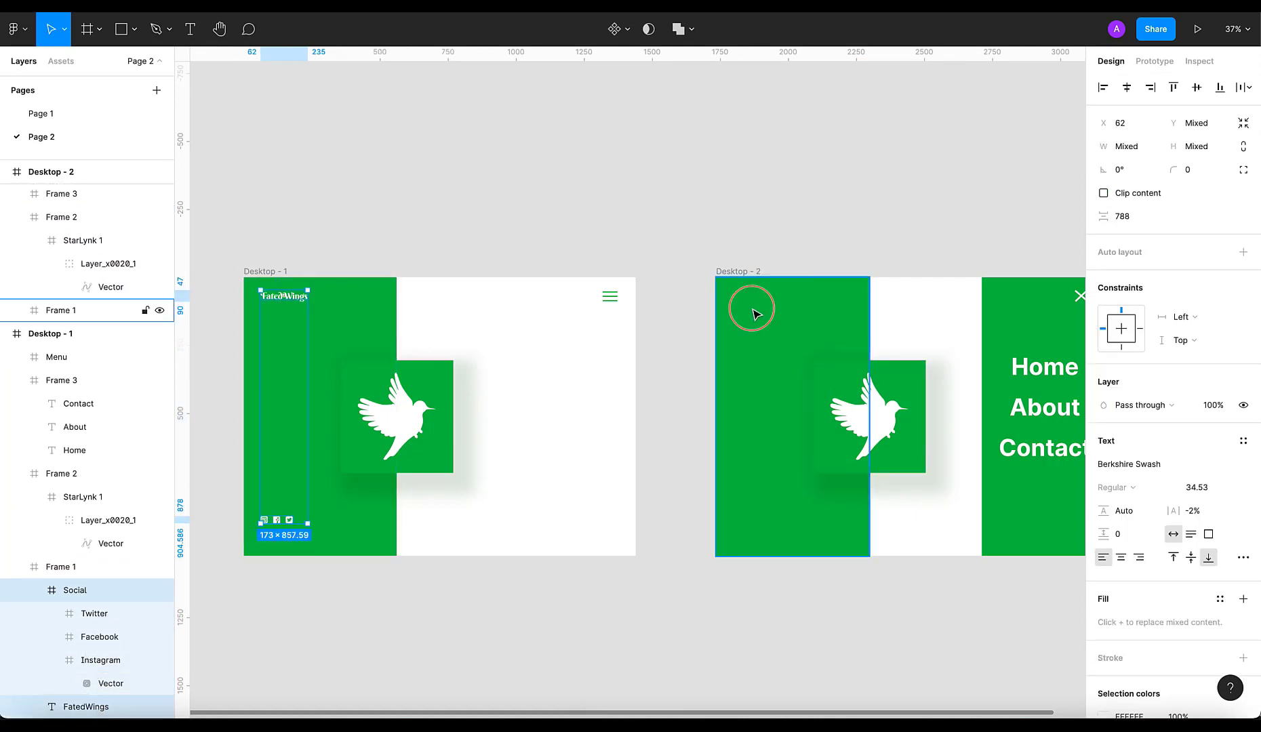
key(ctrl+v)
click(751, 205)
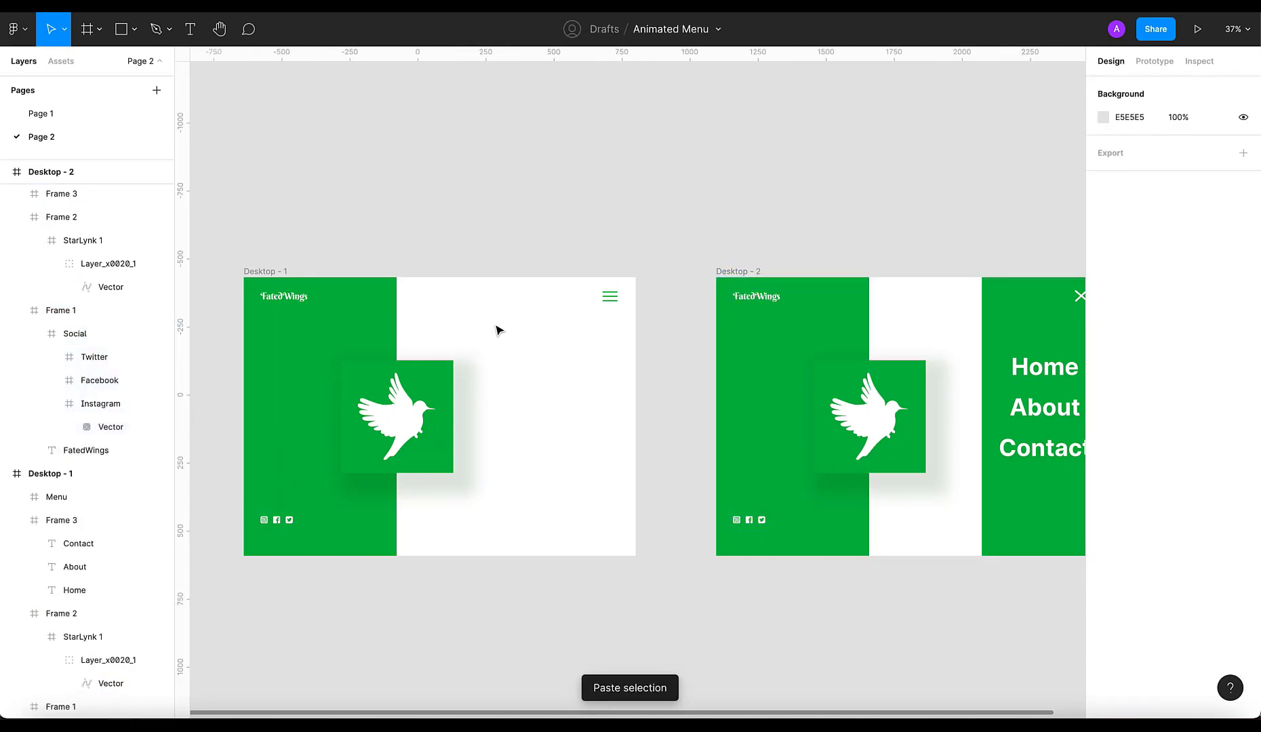
Copy the sign-in buttons, "or" divider and "Don't have an account? Sign up" text from Page 1's Desktop - 1 into Page 2's Desktop - 1
scroll(496, 329, right, 2)
scroll(496, 329, up, 1)
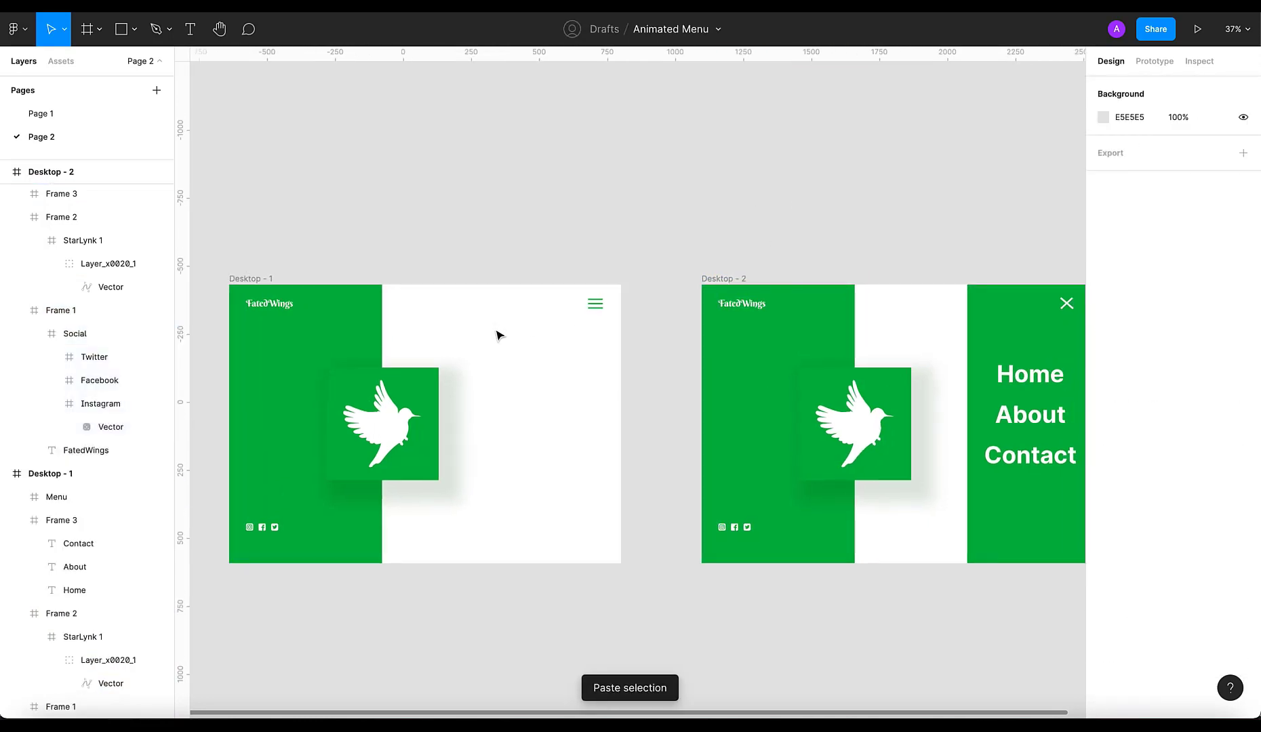
click(62, 111)
drag(572, 476, 472, 339)
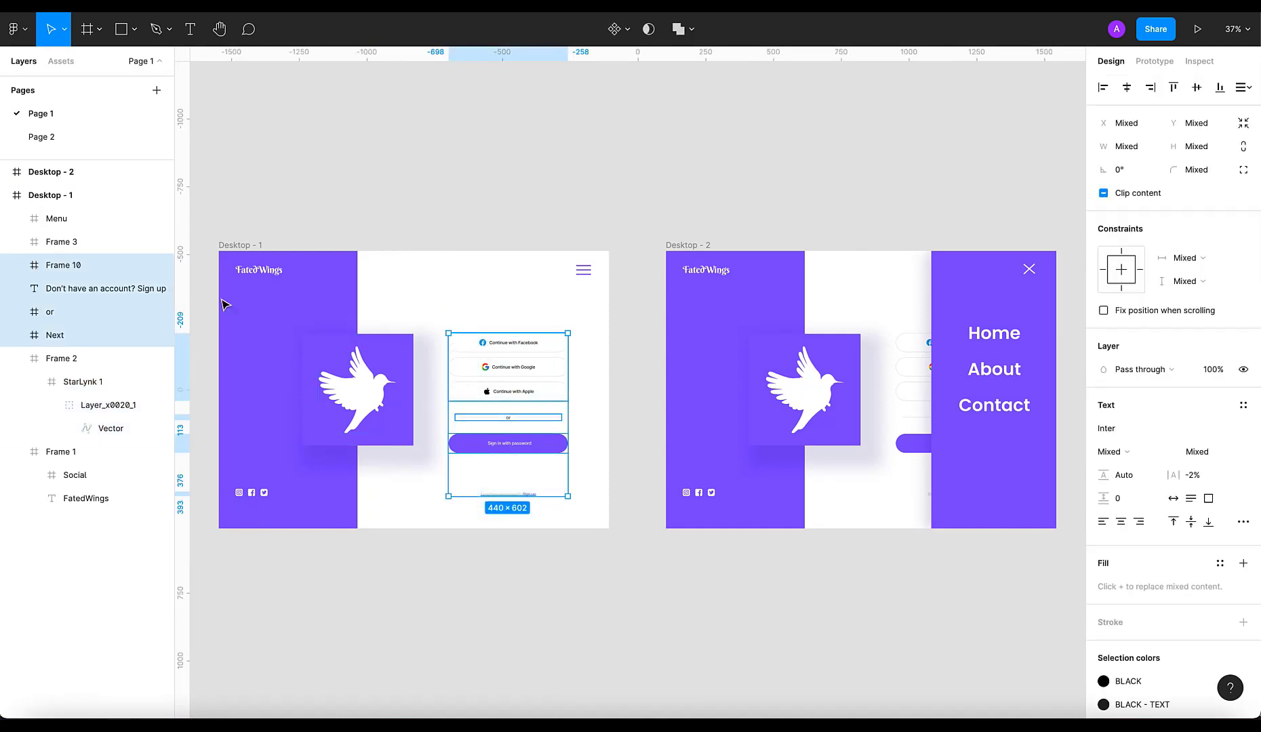
click(65, 138)
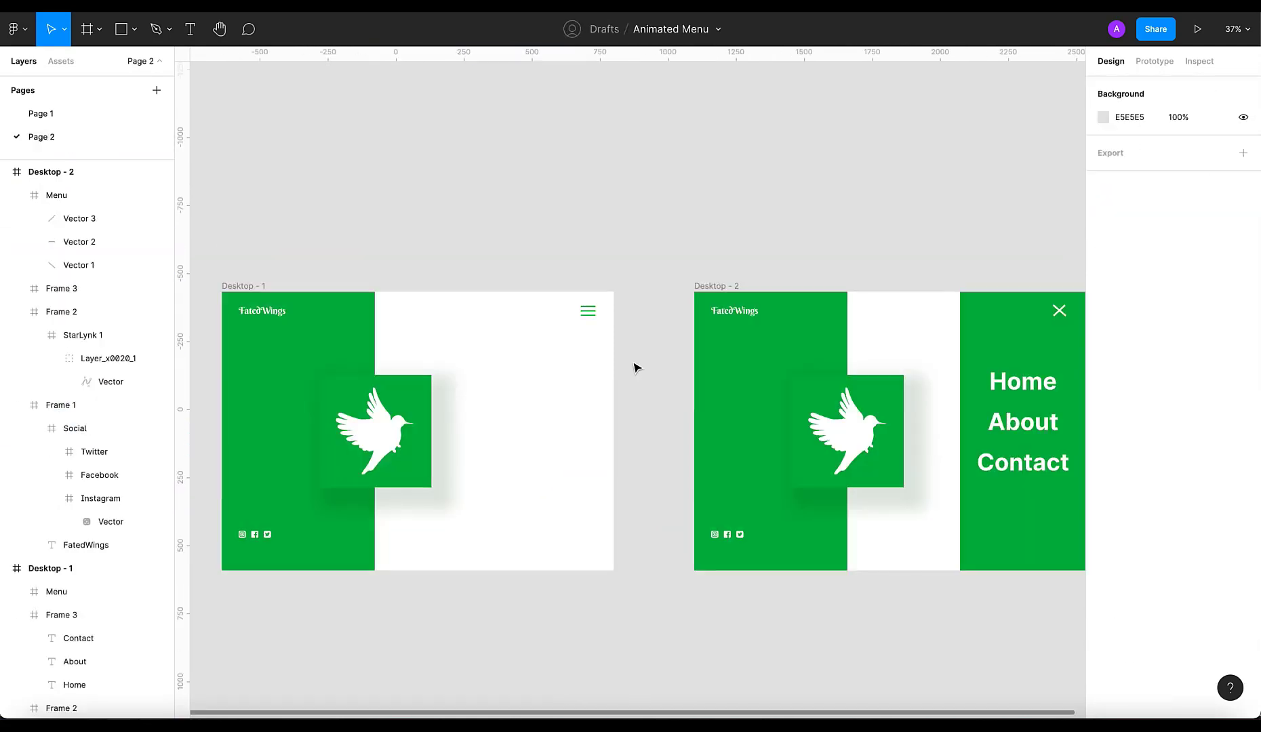
click(535, 346)
key(ctrl+v)
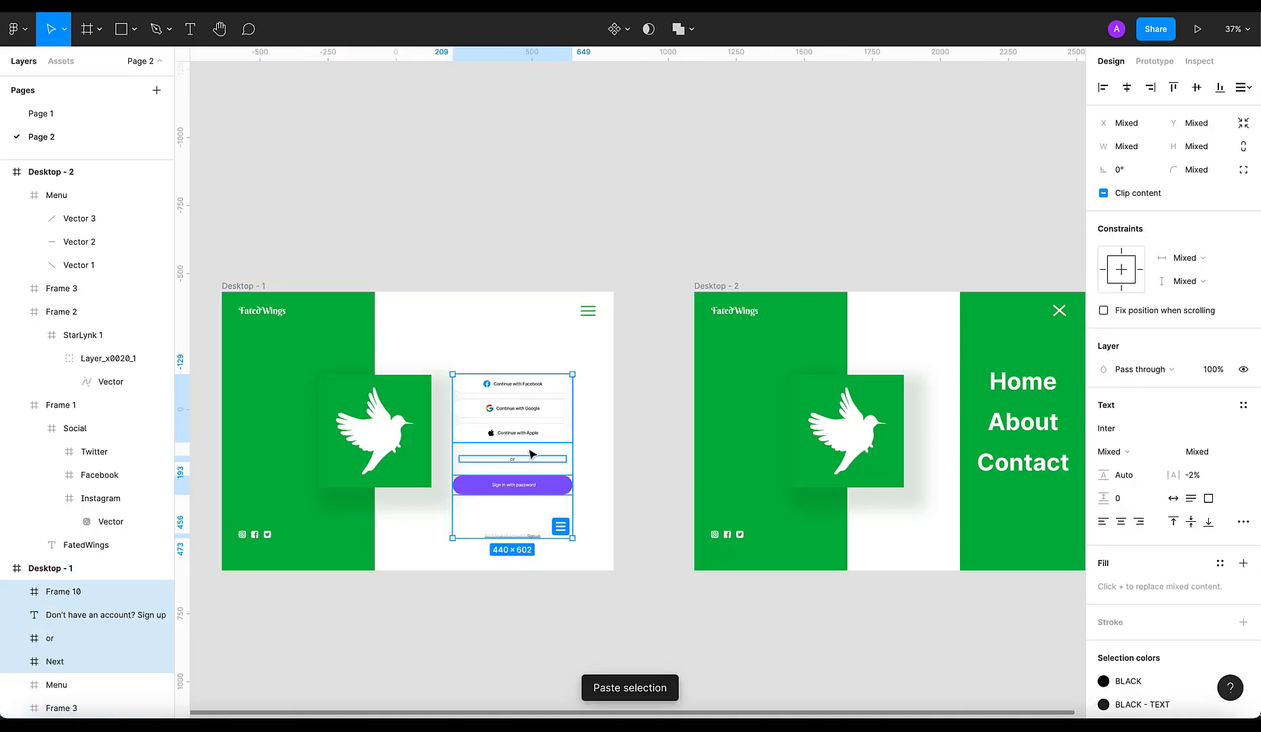
Recolour the "Sign in with password" button in Desktop - 1 to the panel green (4CAF50), sampled with the eyedropper
scroll(516, 510, up, 5)
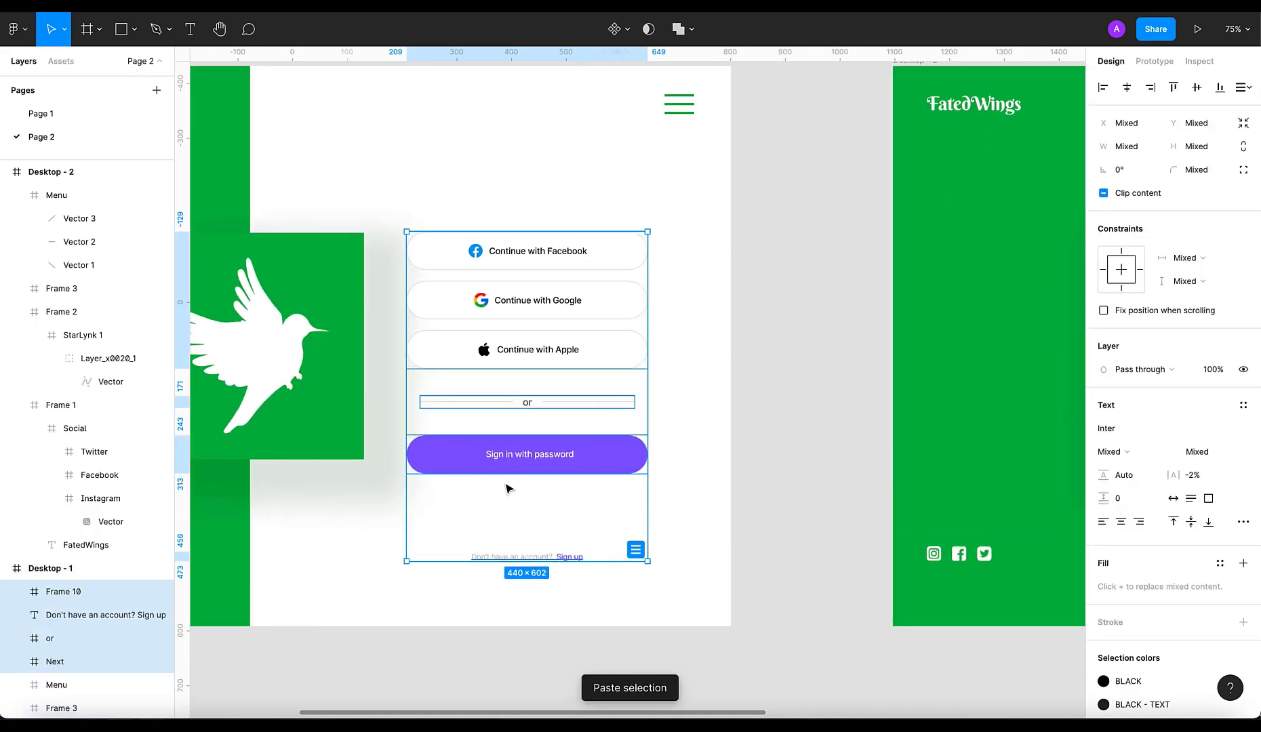
scroll(508, 488, left, 2)
scroll(508, 488, down, 2)
click(669, 405)
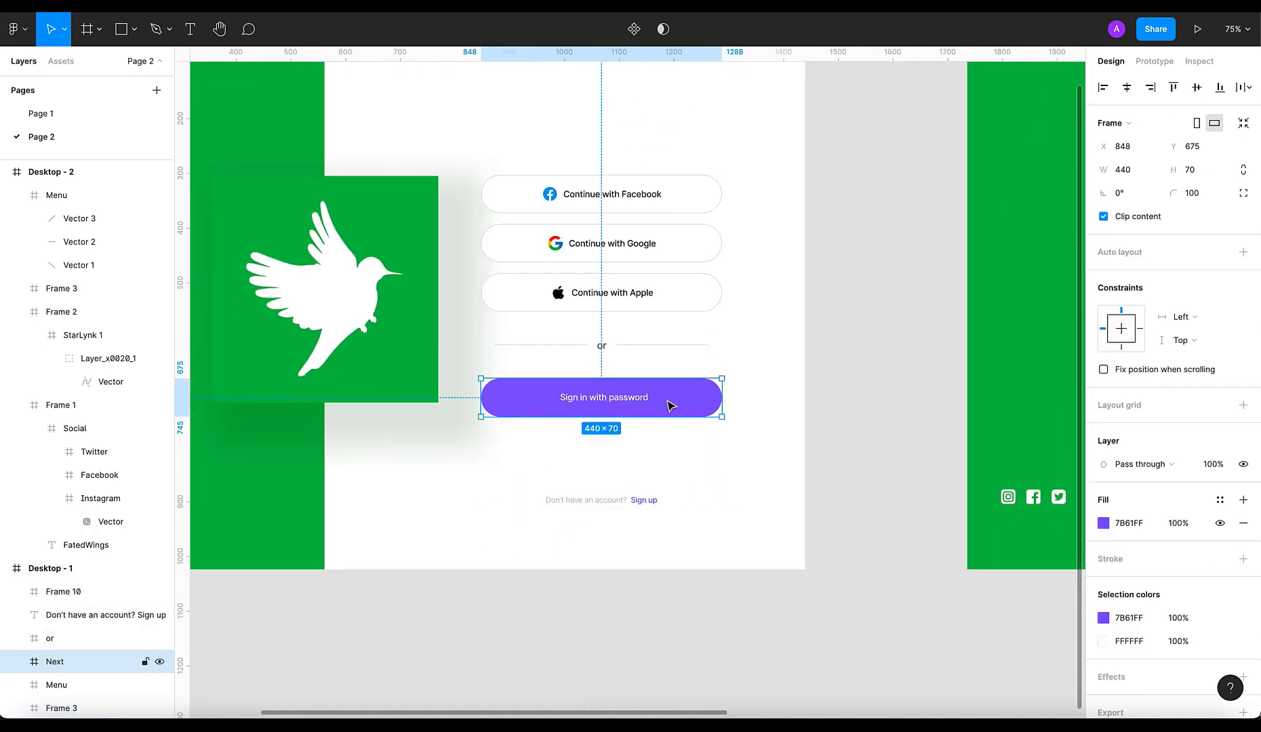
key(i)
click(1014, 116)
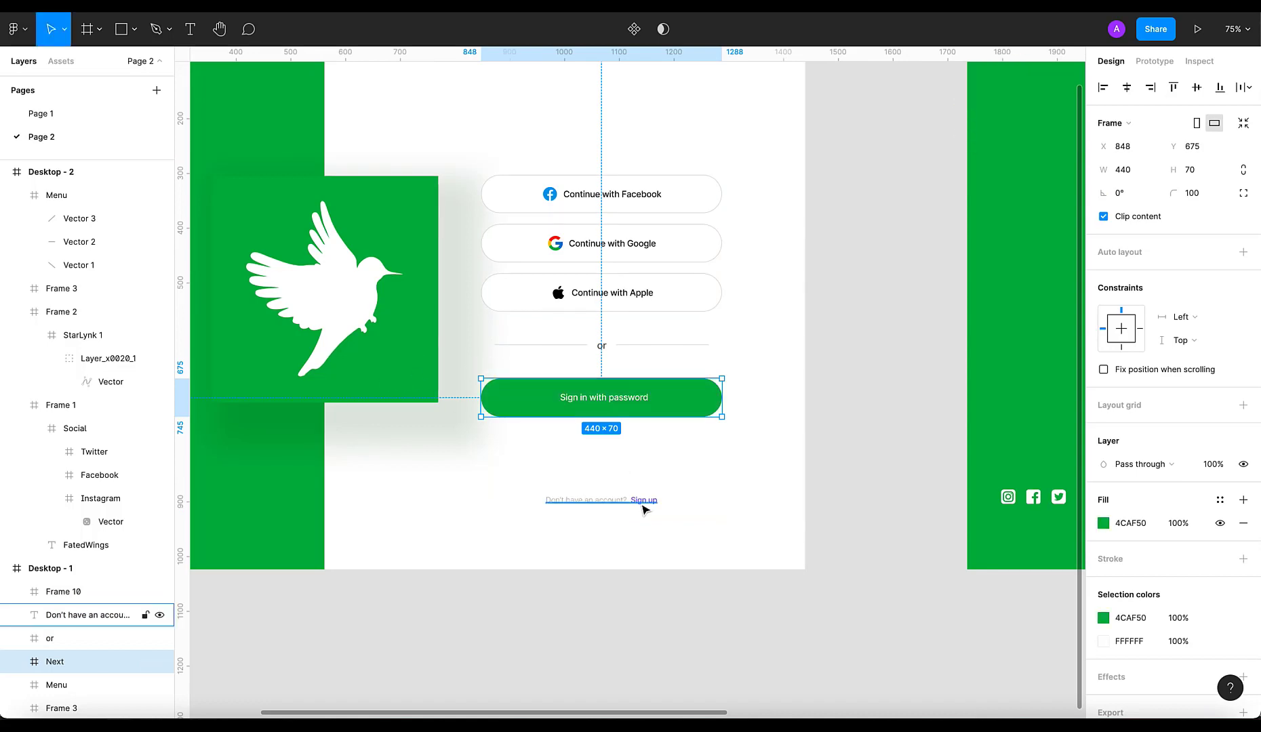
Recolour only the words "Sign up" in the account prompt to the green 4CAF50, sampled from the logo square
key(t)
drag(630, 500, 684, 503)
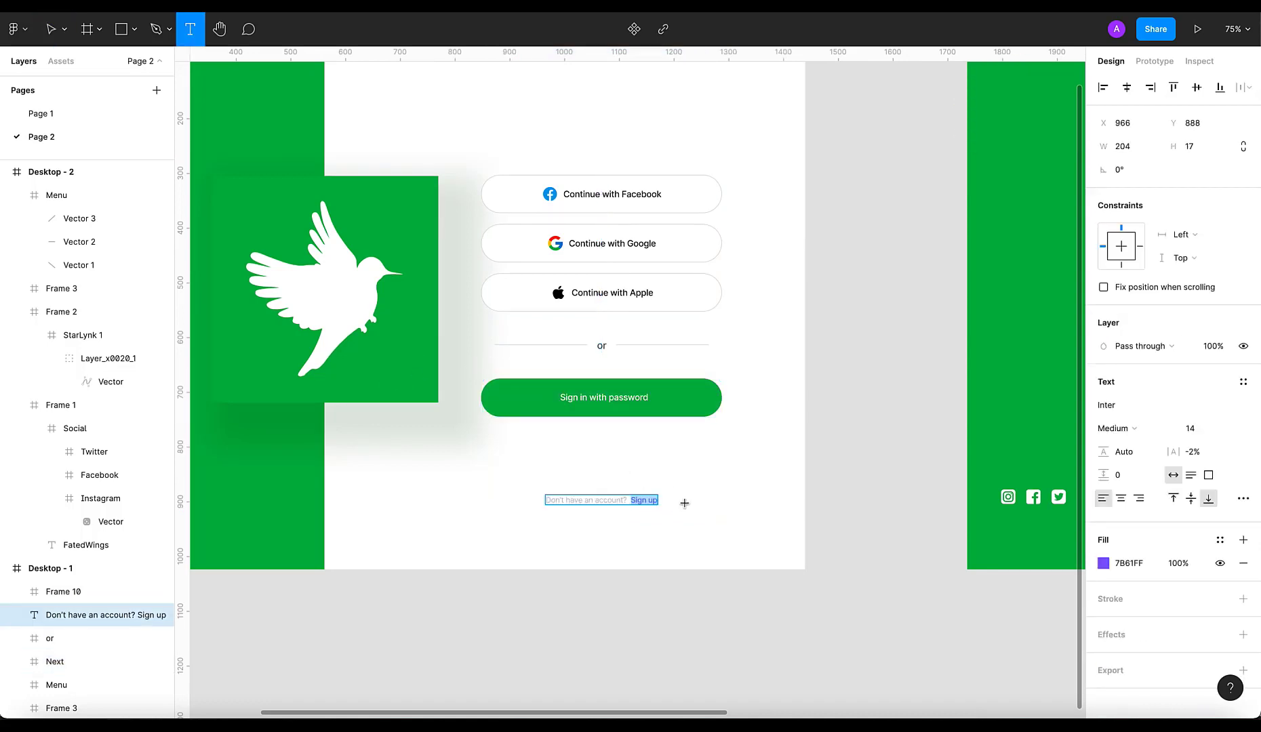
click(1103, 563)
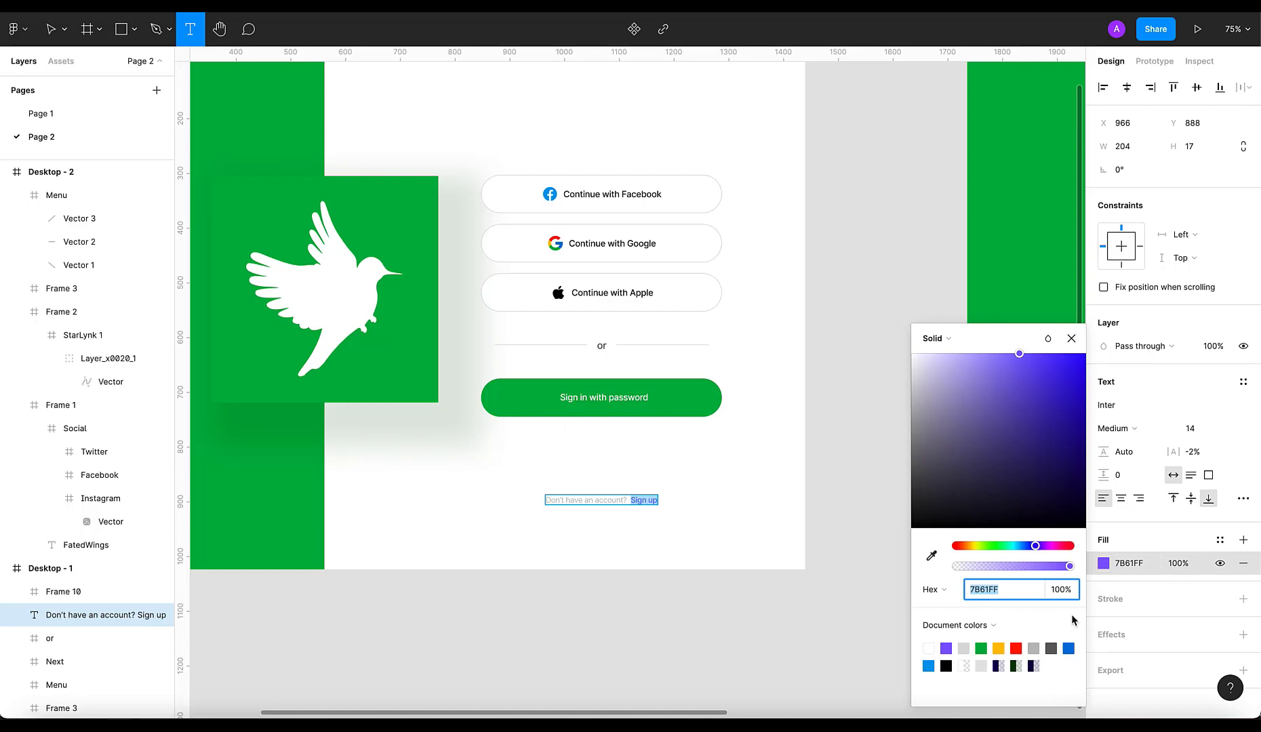
click(932, 556)
click(385, 388)
key(Escape)
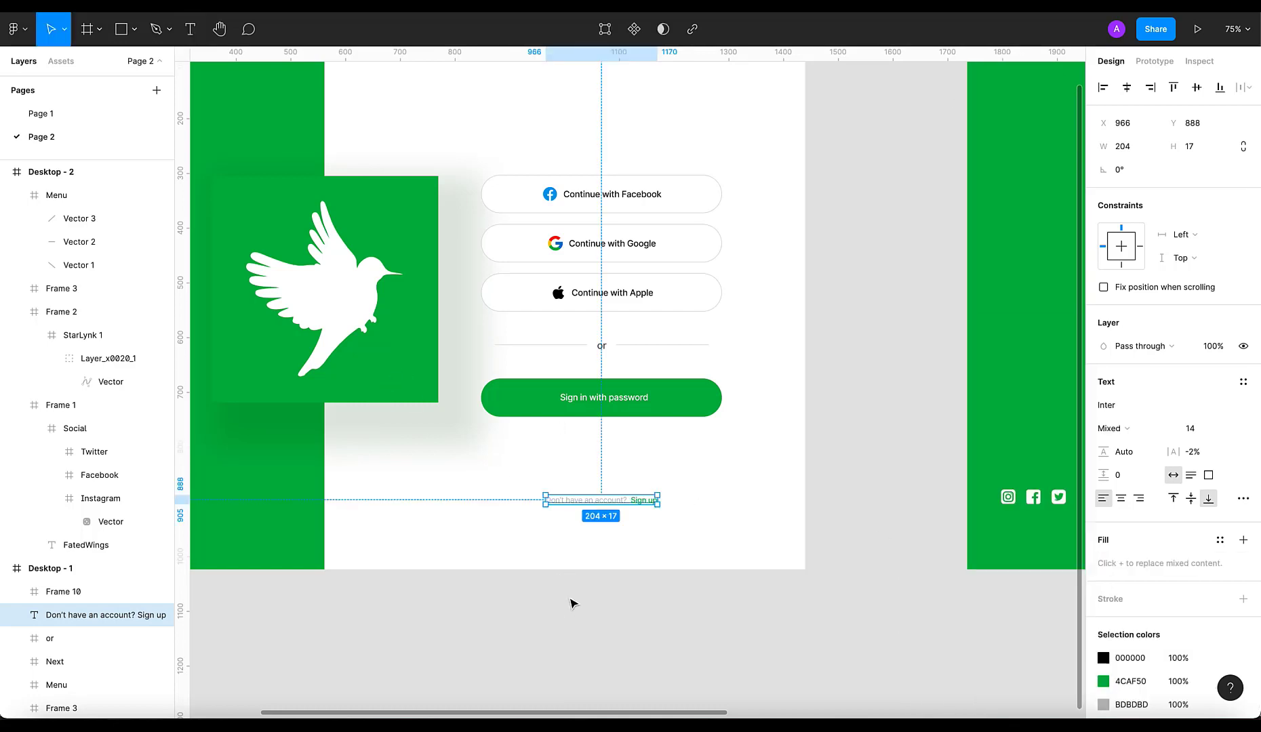
Copy all the sign-in elements (Frame 10, account prompt, or, Next) from Desktop - 1 into Desktop - 2
scroll(571, 603, down, 10)
scroll(572, 603, up, 4)
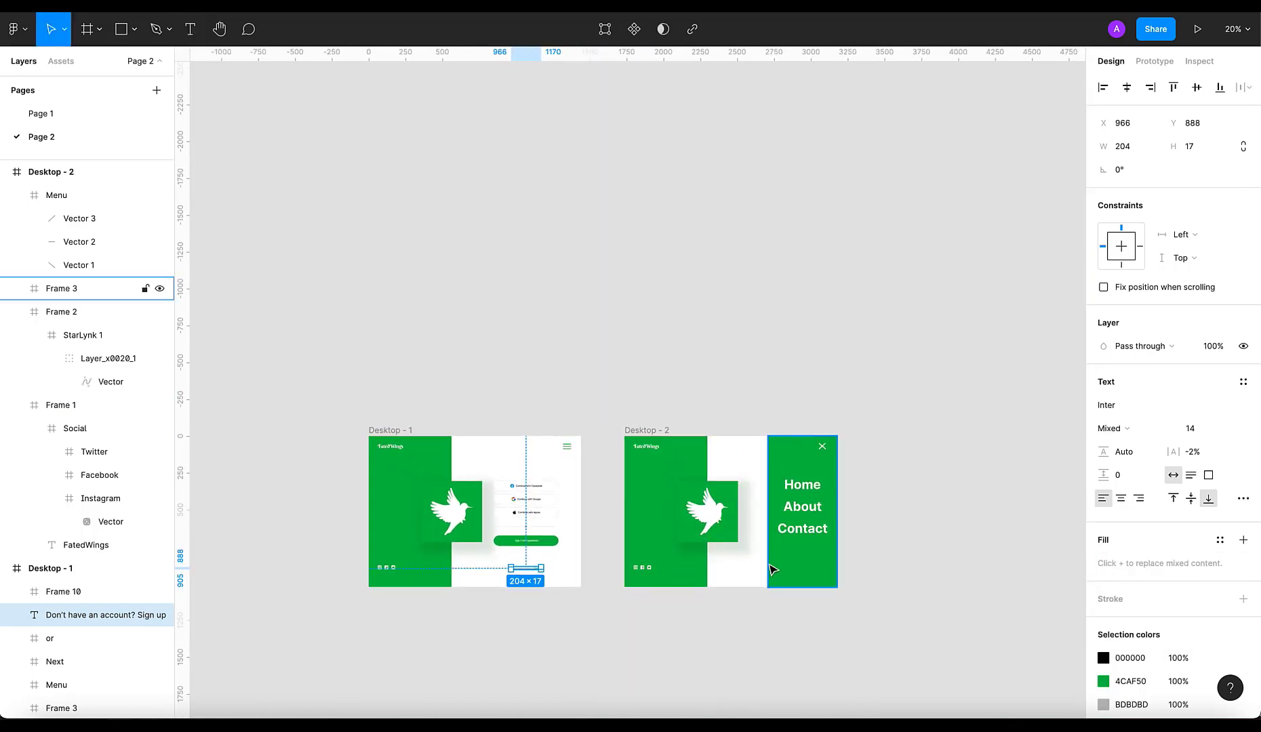
scroll(765, 590, up, 3)
drag(532, 601, 404, 450)
drag(478, 634, 437, 453)
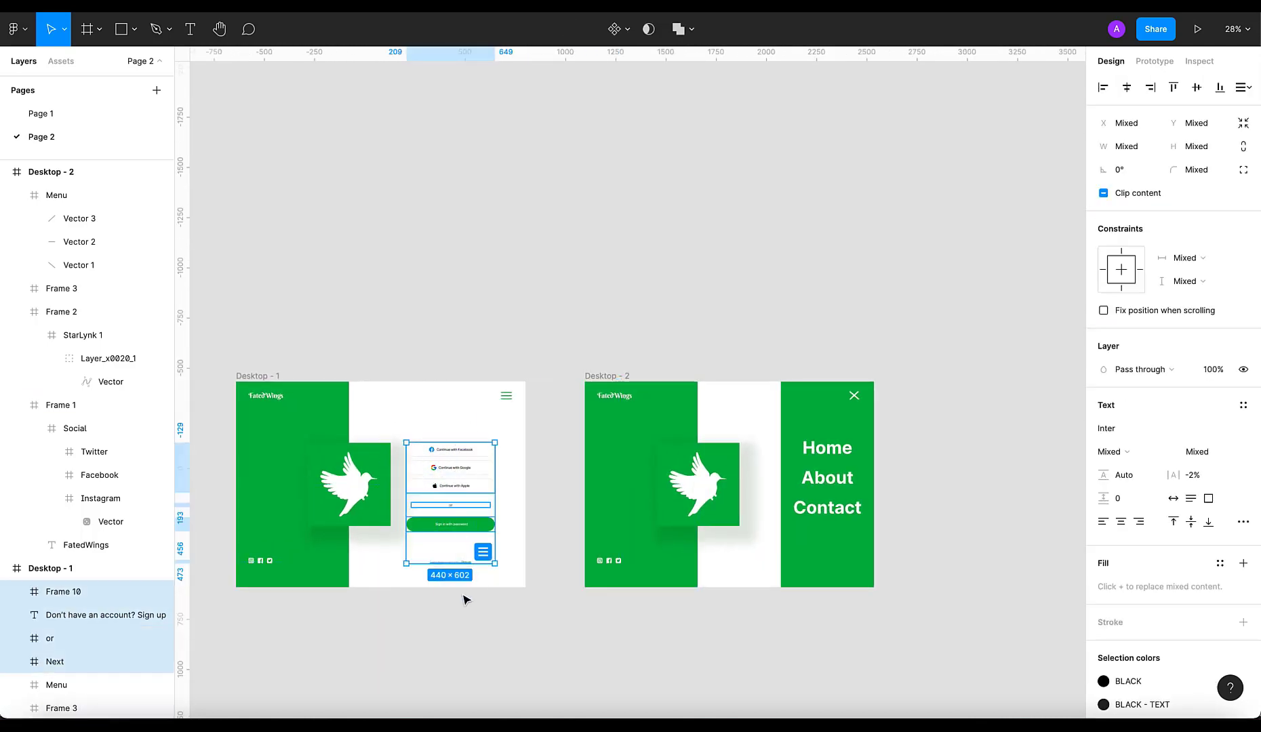
click(743, 404)
key(ctrl+v)
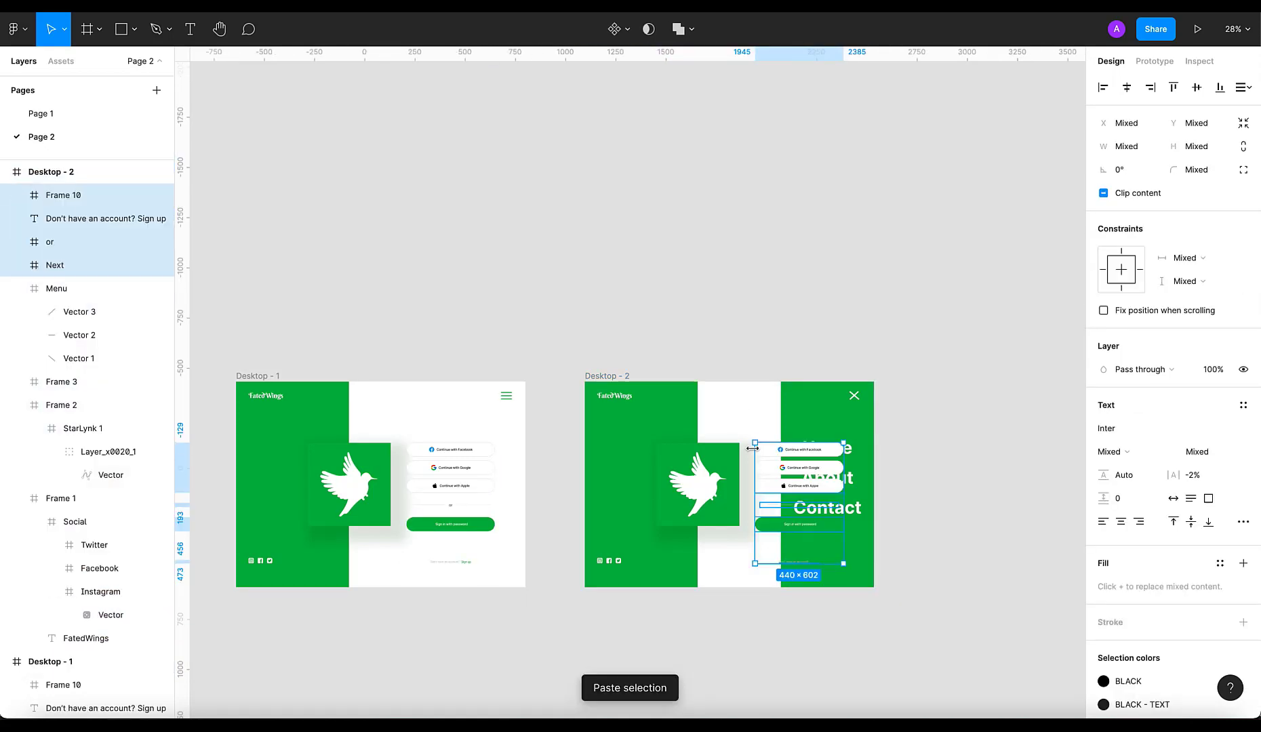
Send the pasted sign-in elements in Desktop - 2 backward, behind Frame 3 and Frame 2 and directly above Frame 1
key(ctrl+bracketleft)
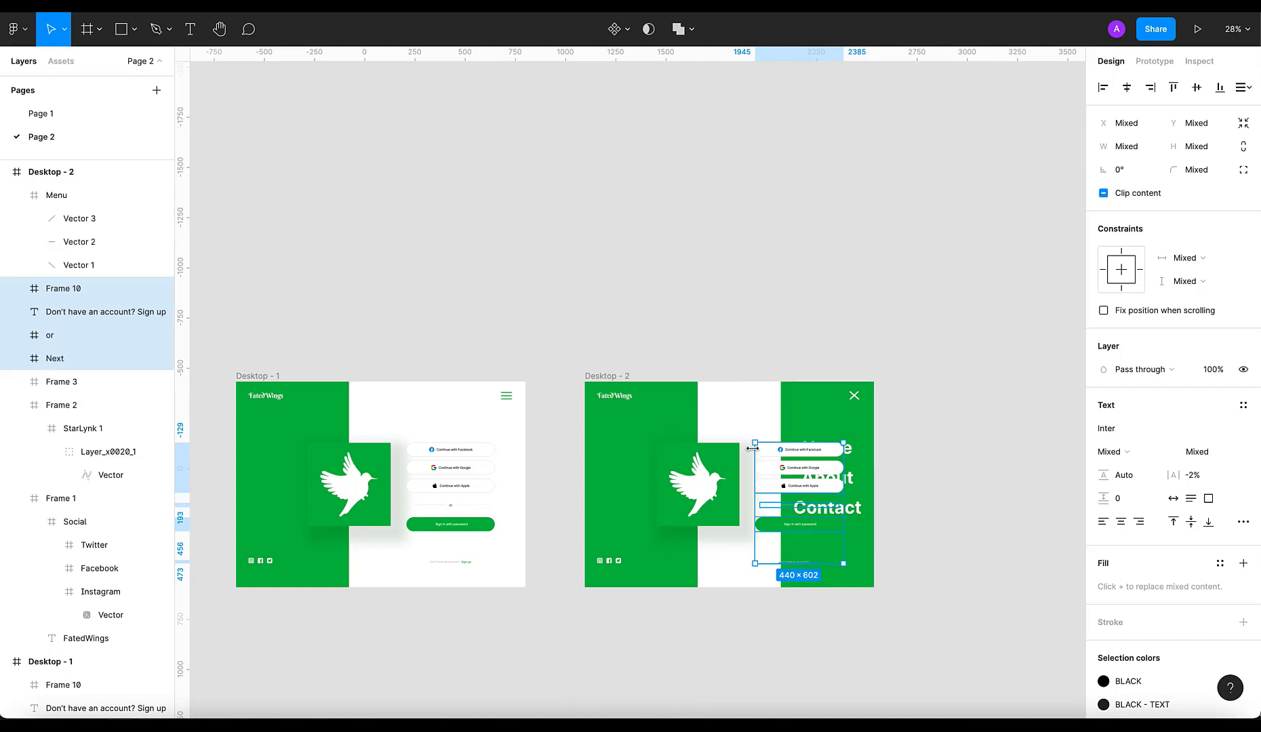
key(ctrl+bracketleft)
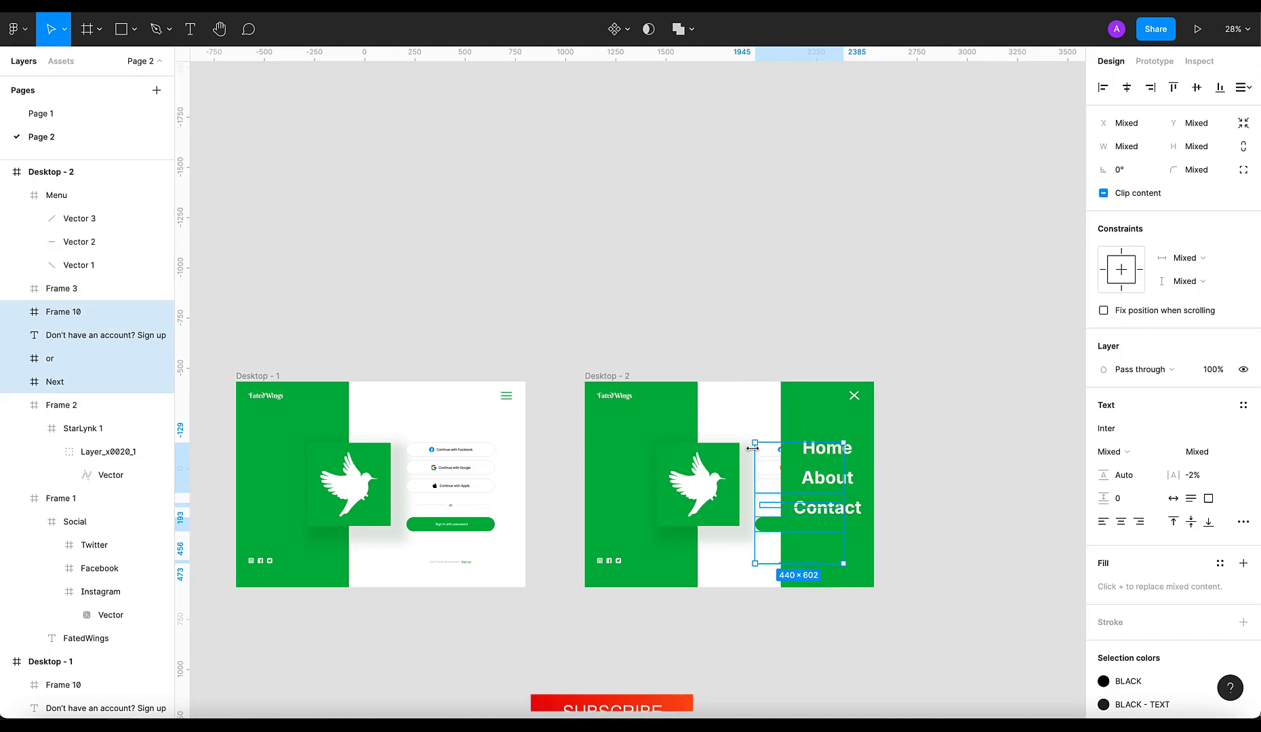
key(ctrl+bracketleft)
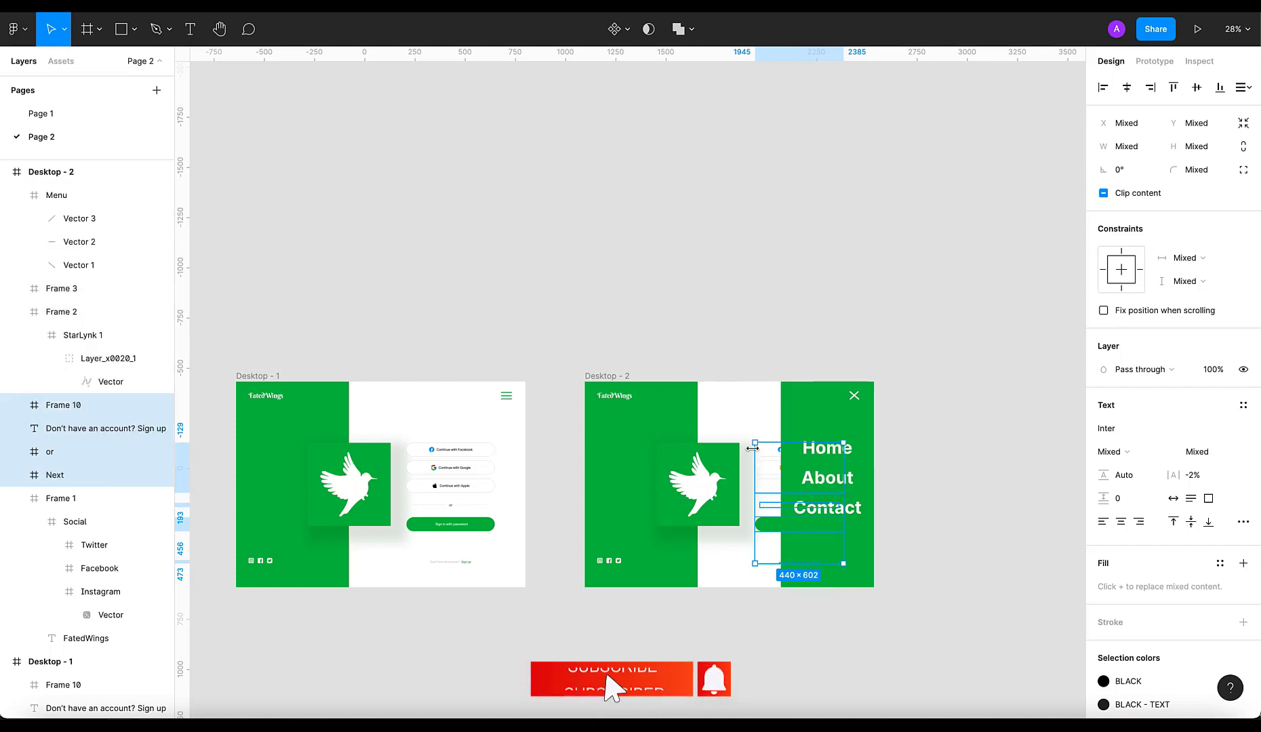
click(16, 499)
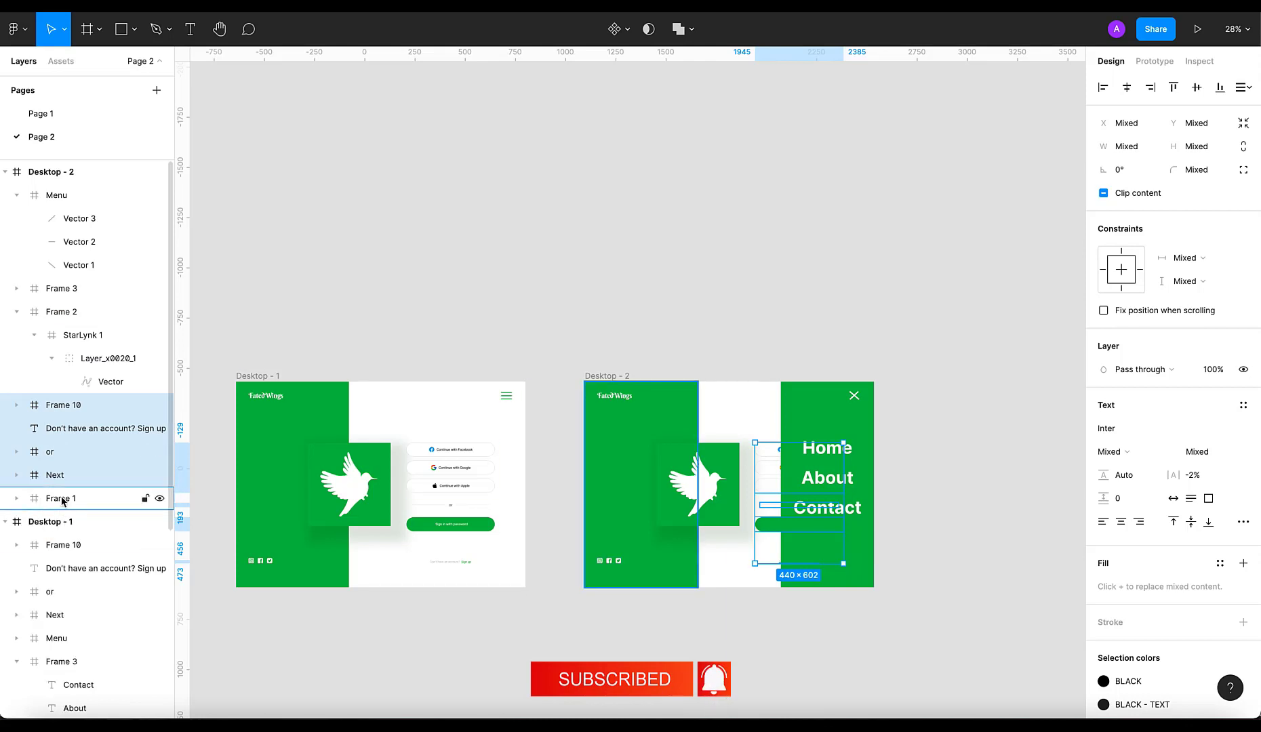
click(902, 468)
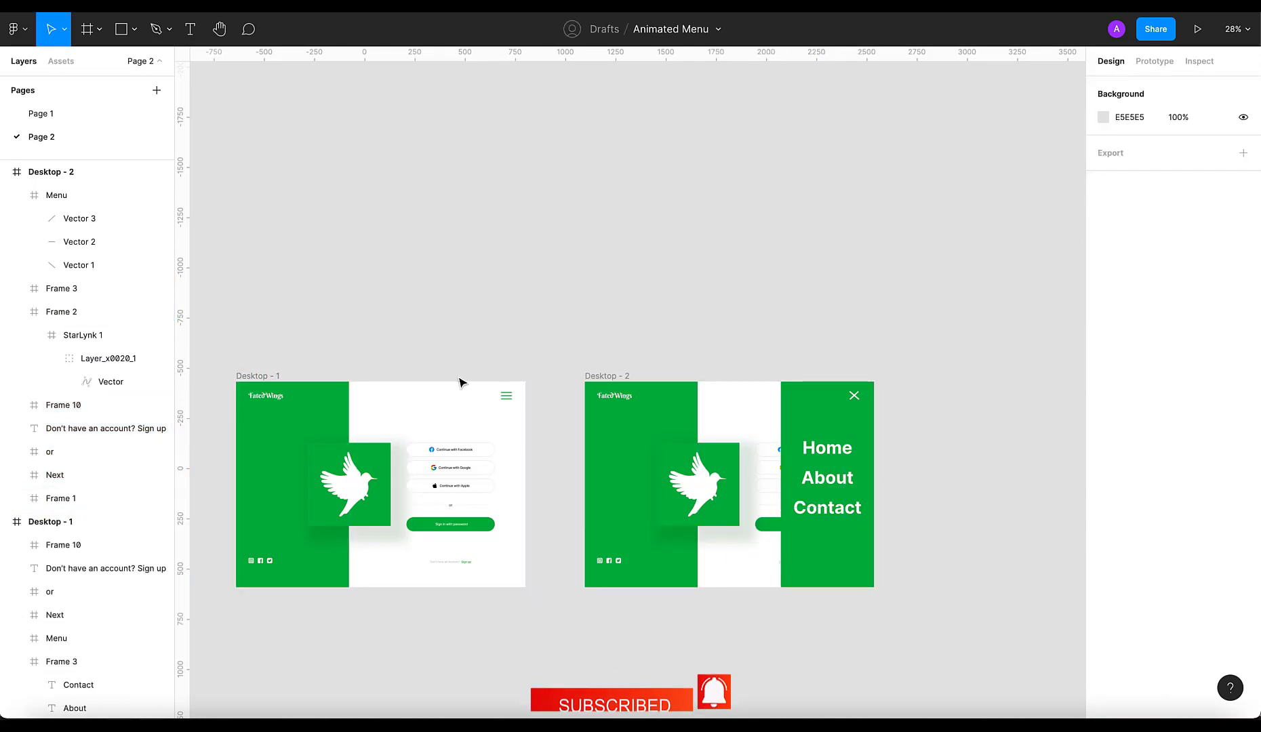
Add a prototype connection from the hamburger Menu icon in Desktop - 1 to the Desktop - 2 frame
scroll(475, 386, down, 2)
key(shift+2)
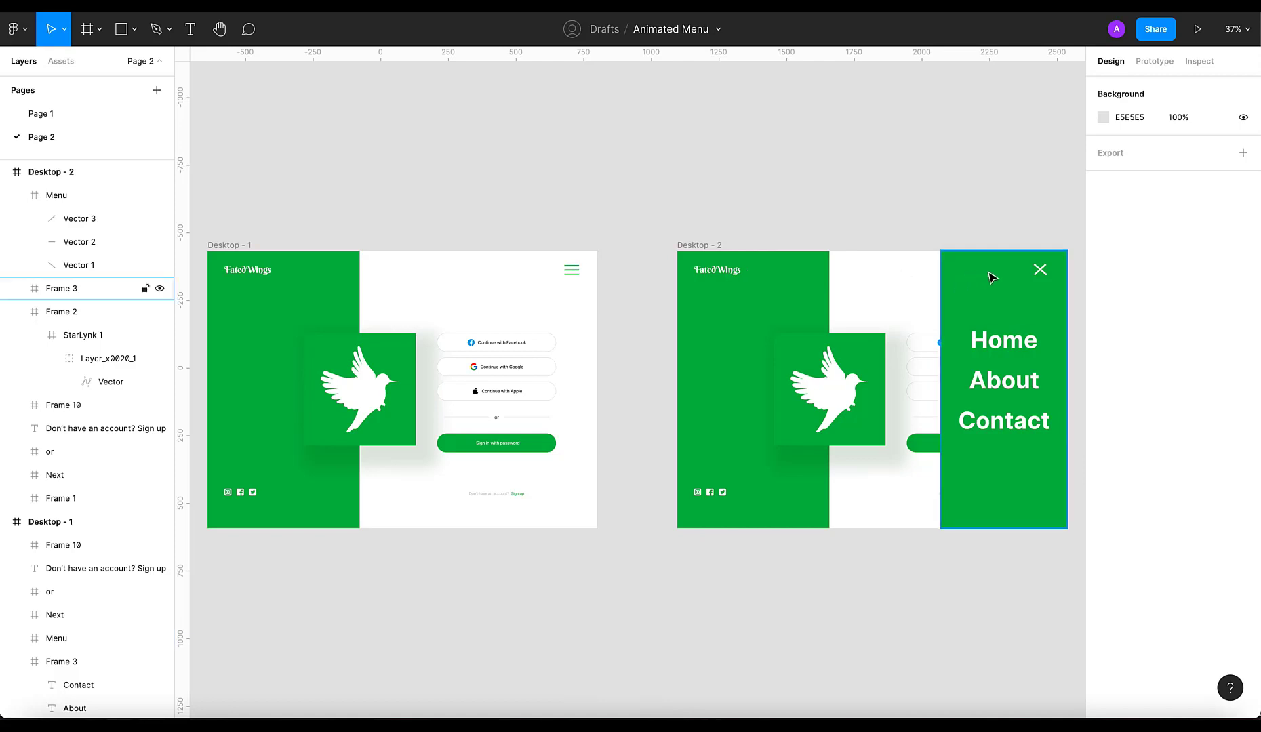
click(1155, 63)
click(572, 270)
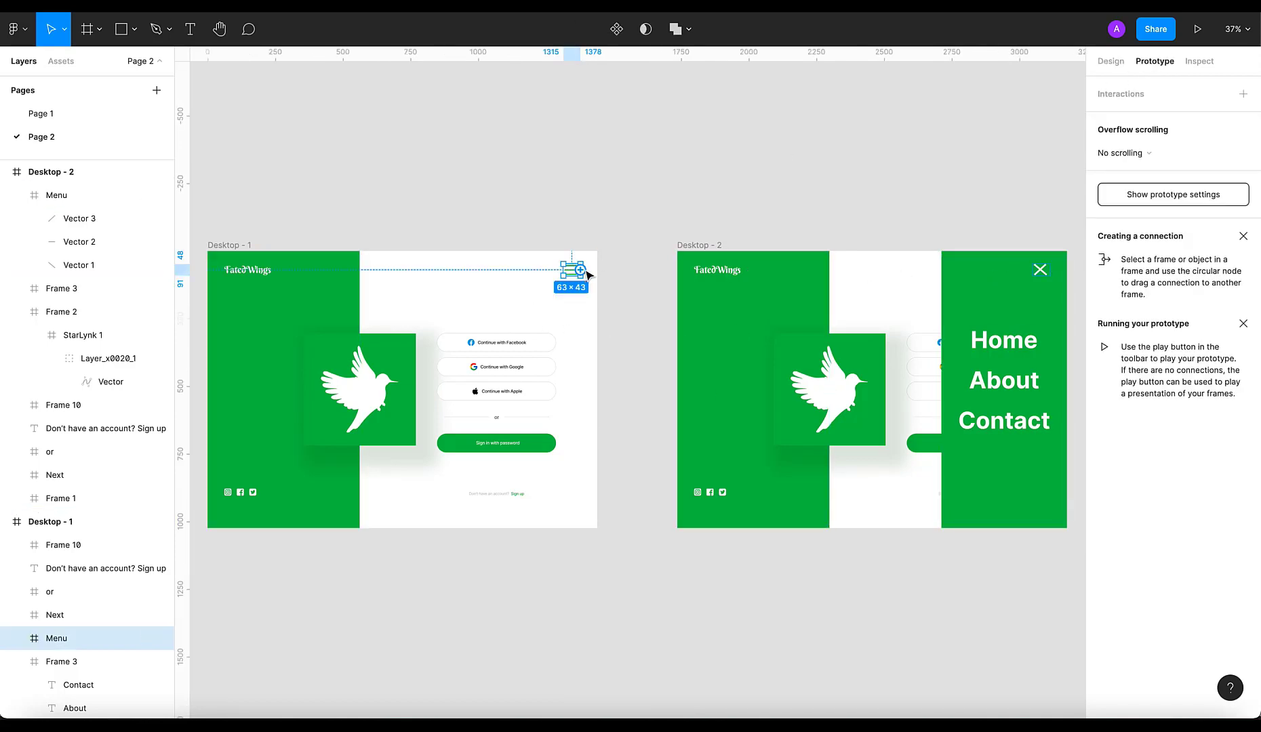
drag(581, 270, 771, 288)
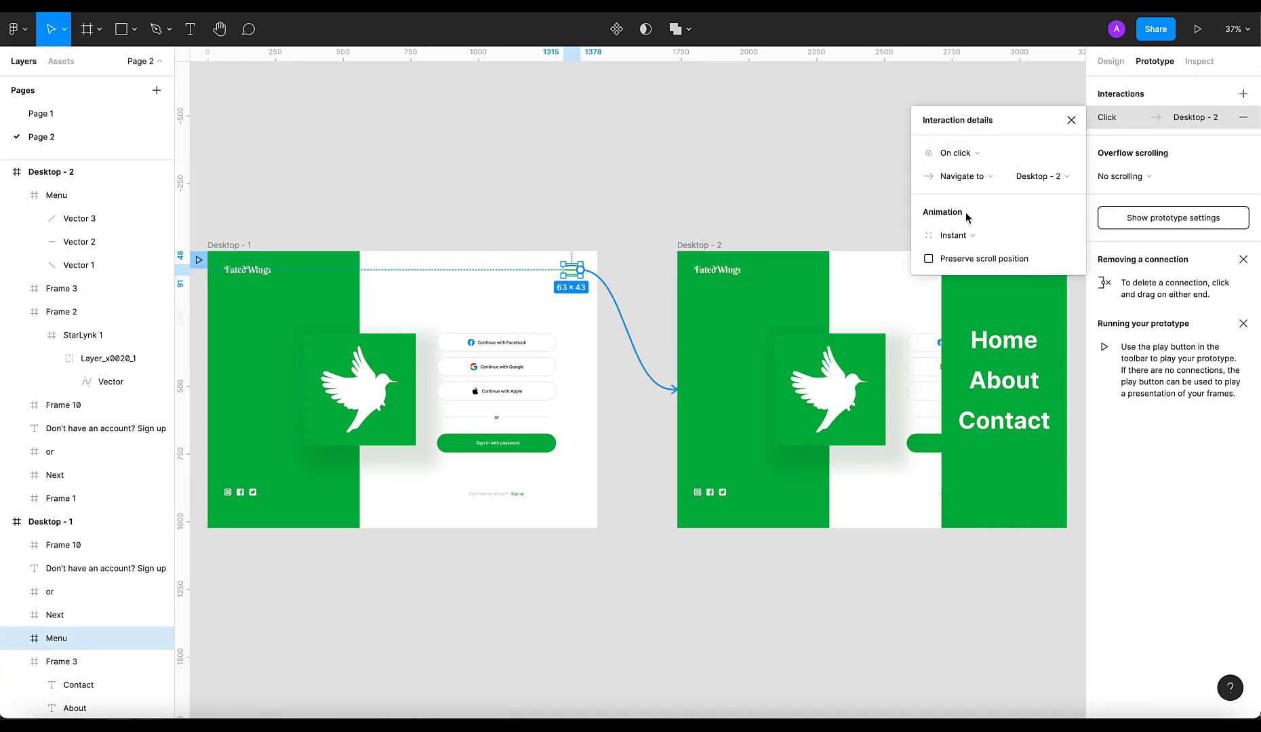
Set the hamburger interaction's animation to Smart animate with Ease in and out easing and a 1000 ms duration
click(971, 237)
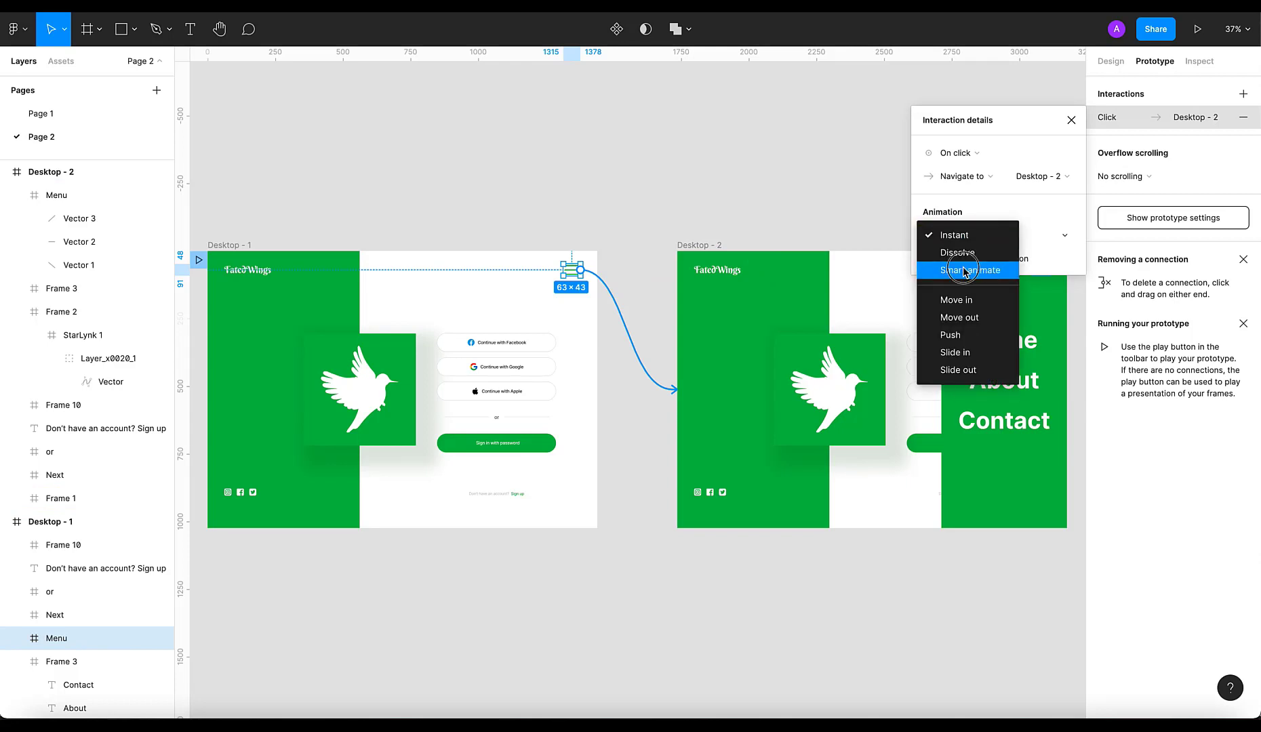
click(965, 271)
click(978, 264)
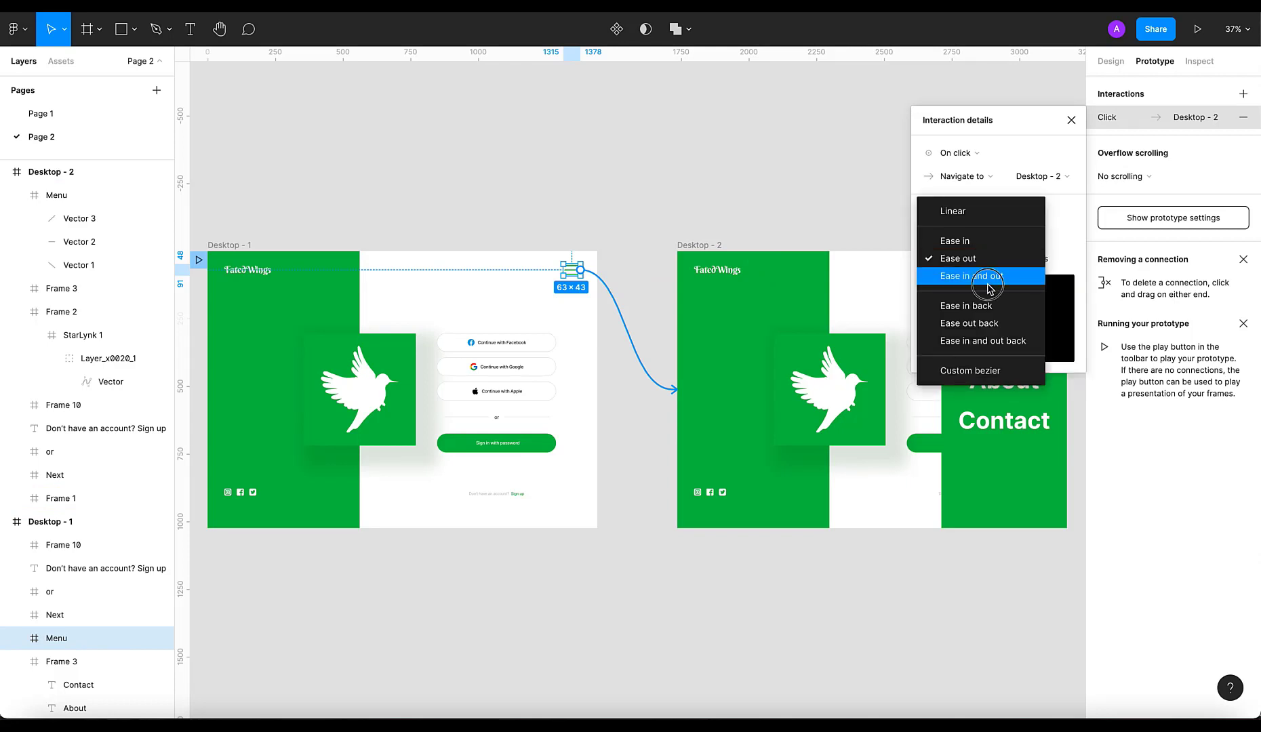
click(987, 287)
click(1056, 271)
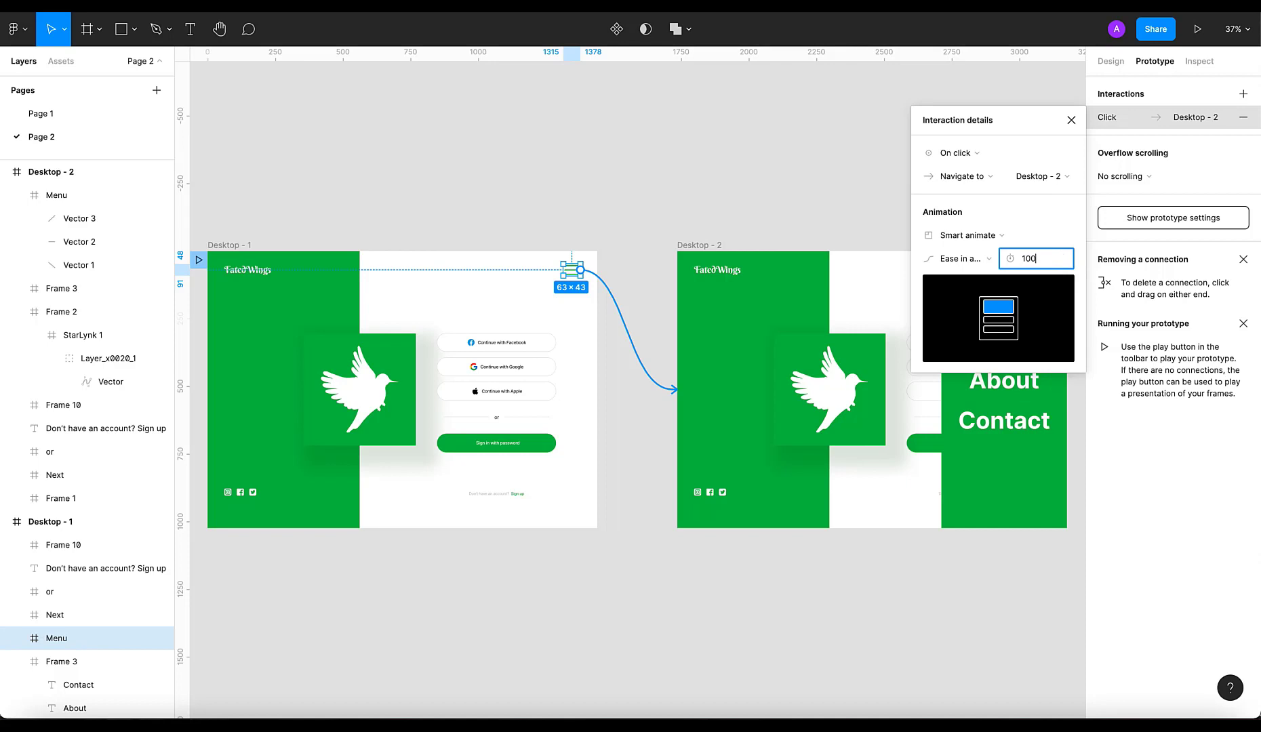
text(1000)
key(Return)
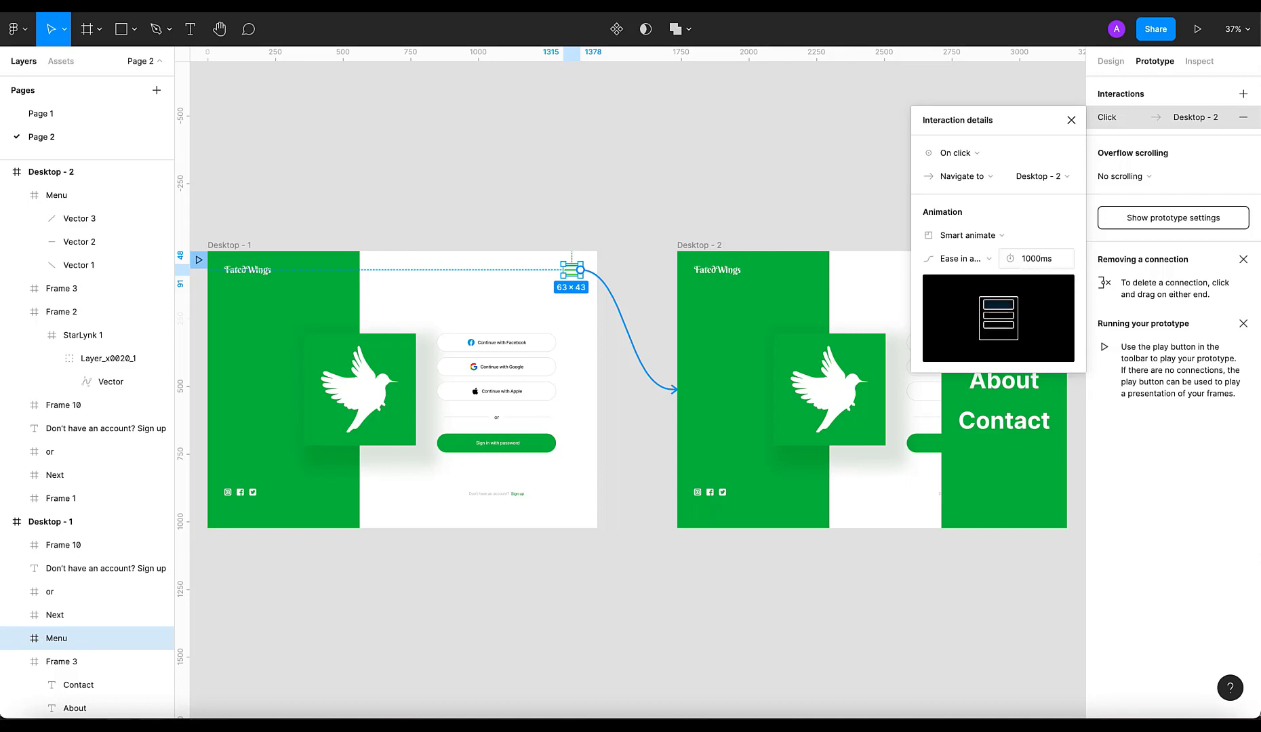
click(629, 203)
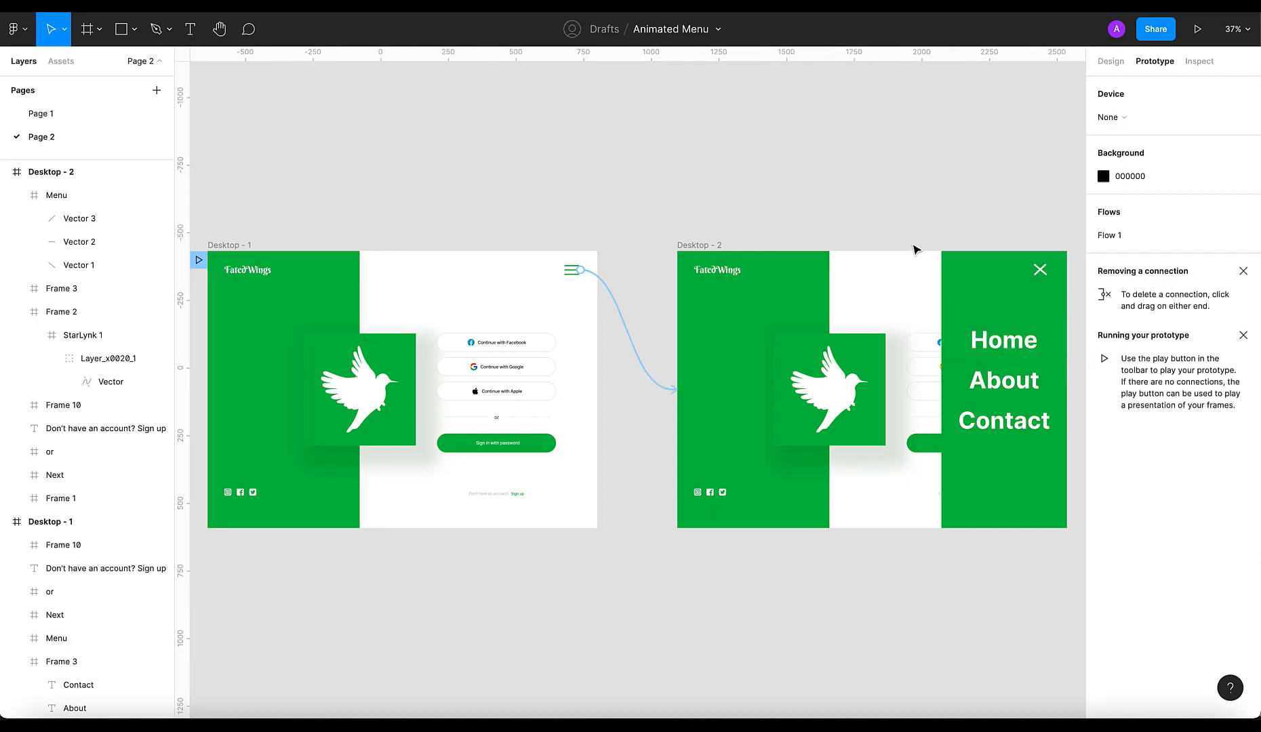
Connect the close icon in Desktop - 2 back to Desktop - 1, keeping Smart animate at 1000 ms
click(1041, 270)
drag(1051, 269, 576, 491)
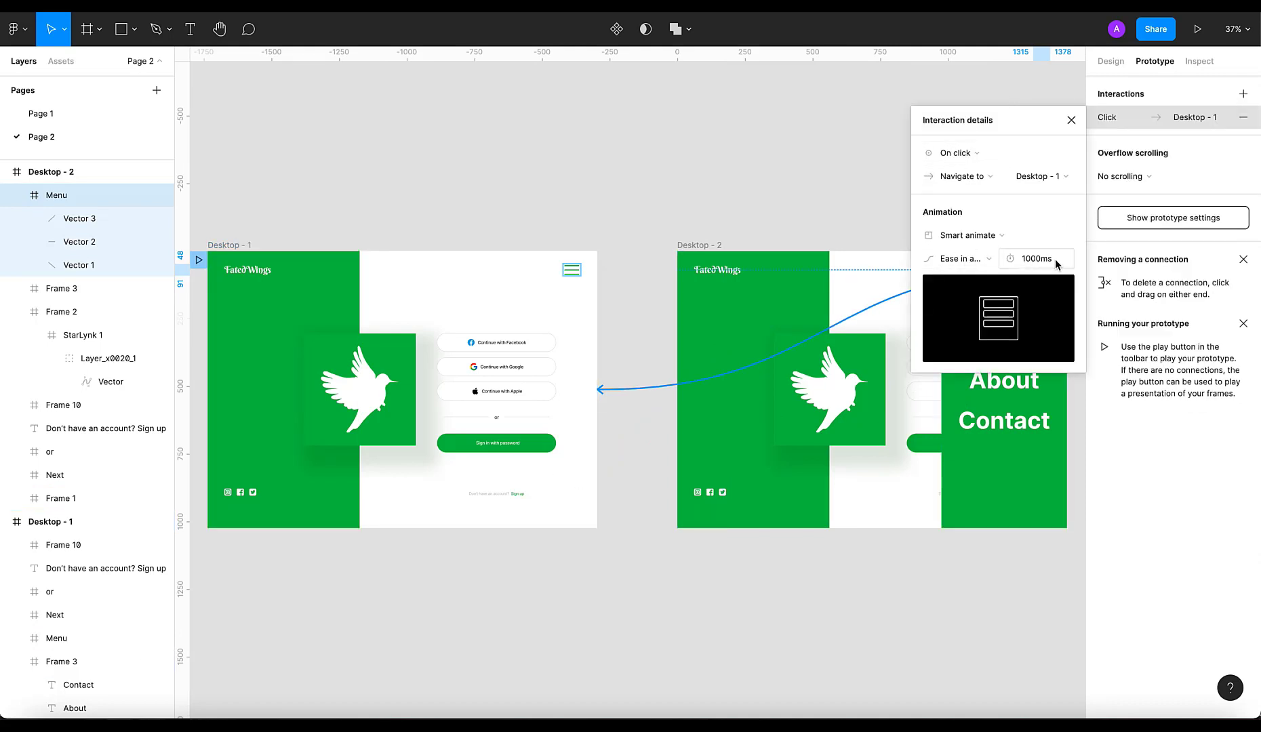
click(1071, 120)
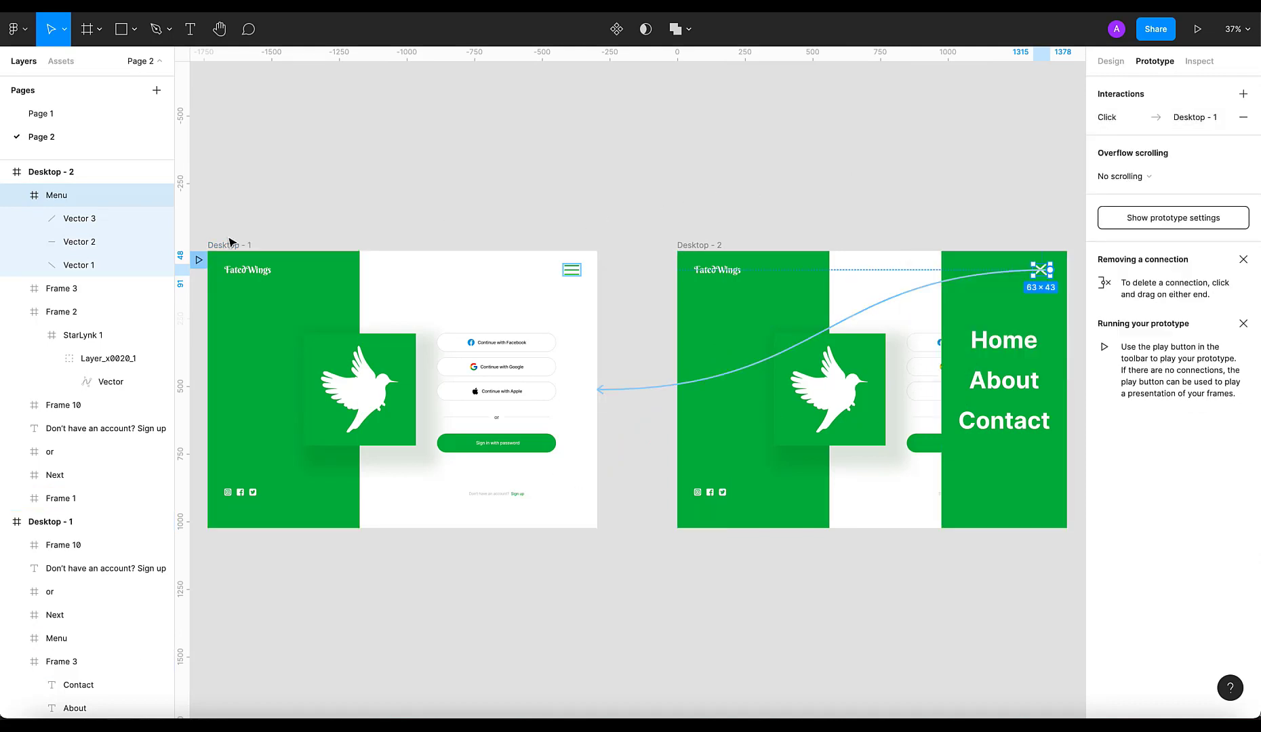
Play the prototype flow from Desktop - 1 and open the menu with the hamburger icon to check the animation
click(200, 264)
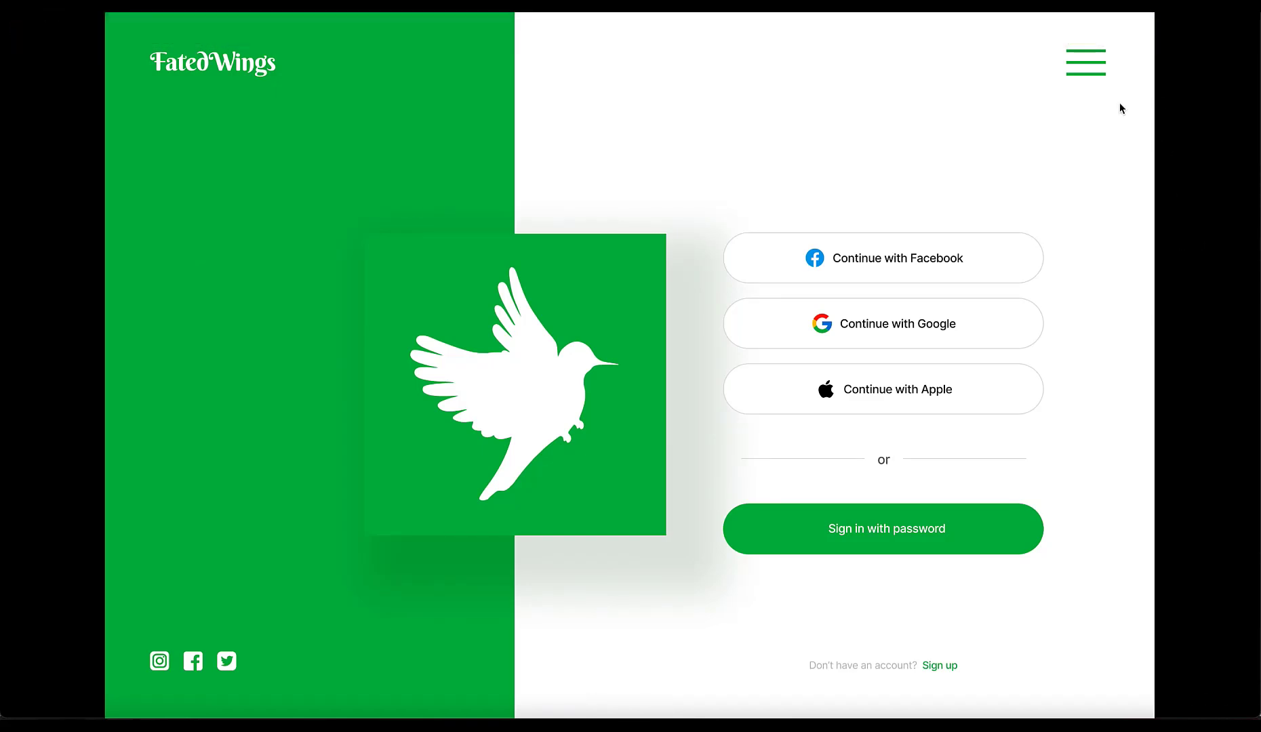
click(1096, 70)
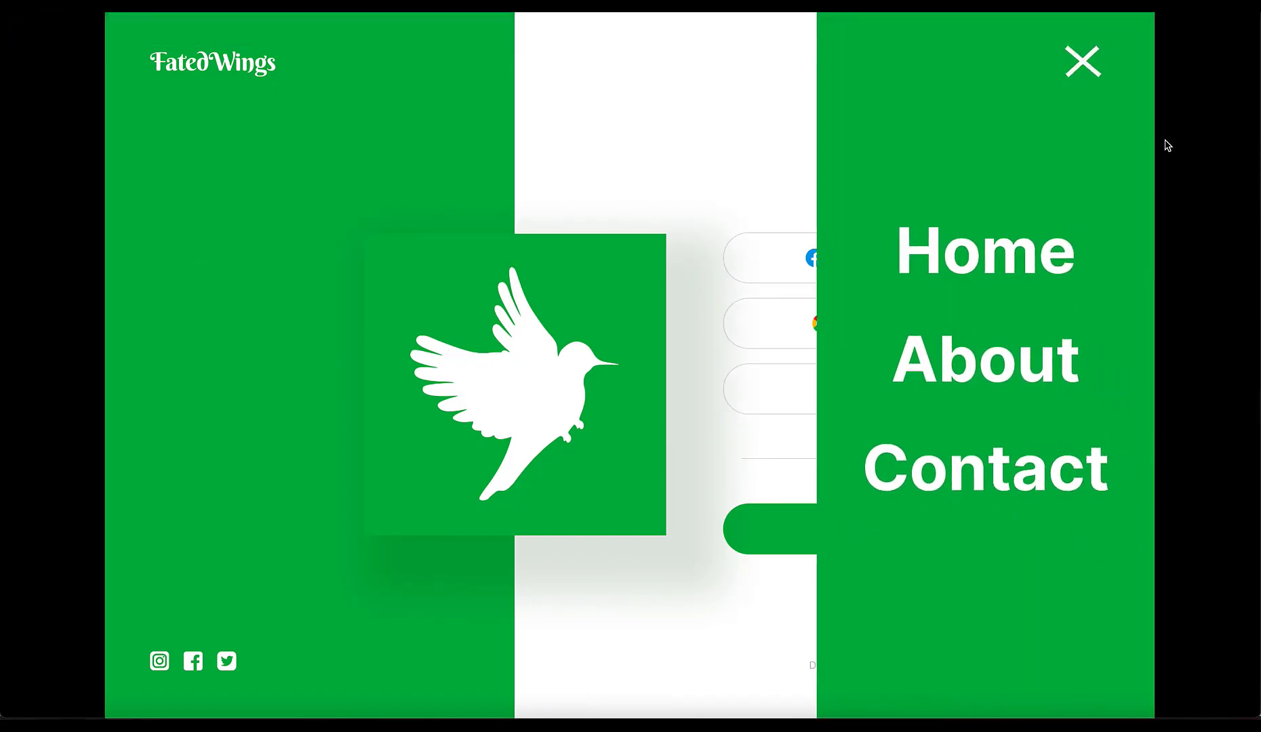
Close and reopen the menu in the running prototype to check the animation in both directions
click(1089, 70)
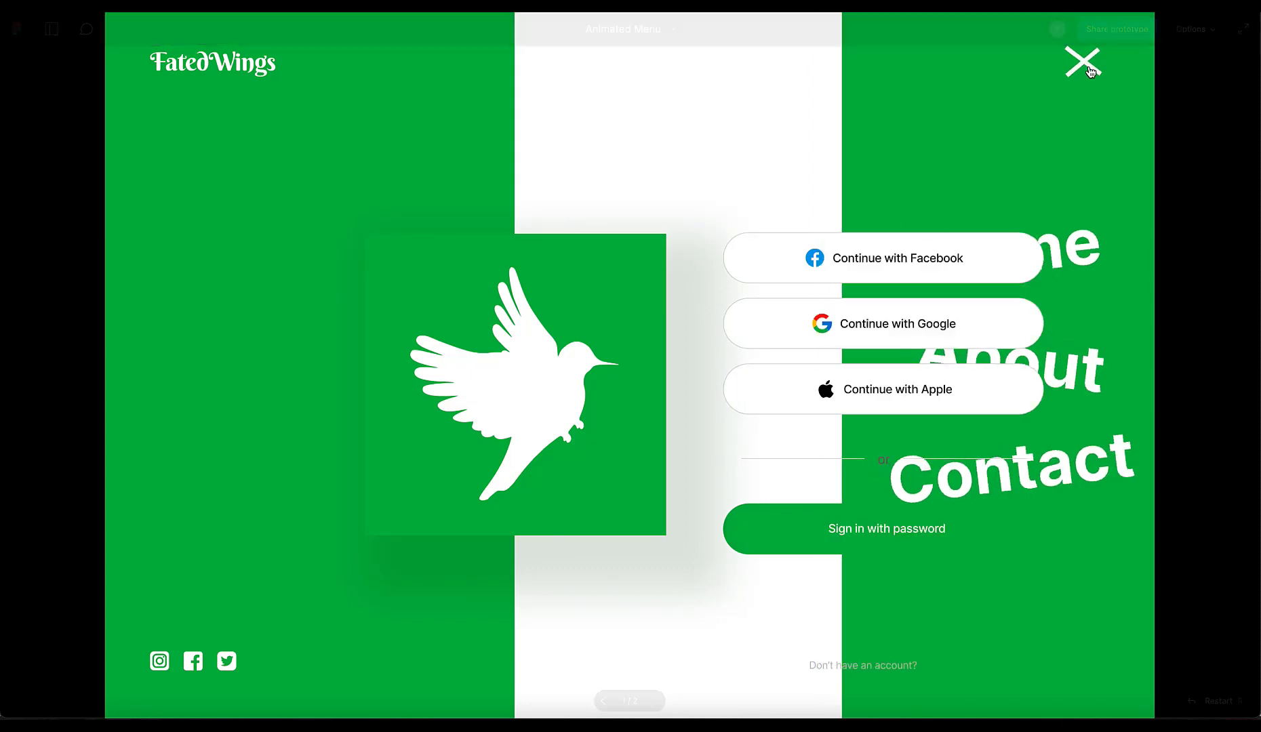
click(1092, 69)
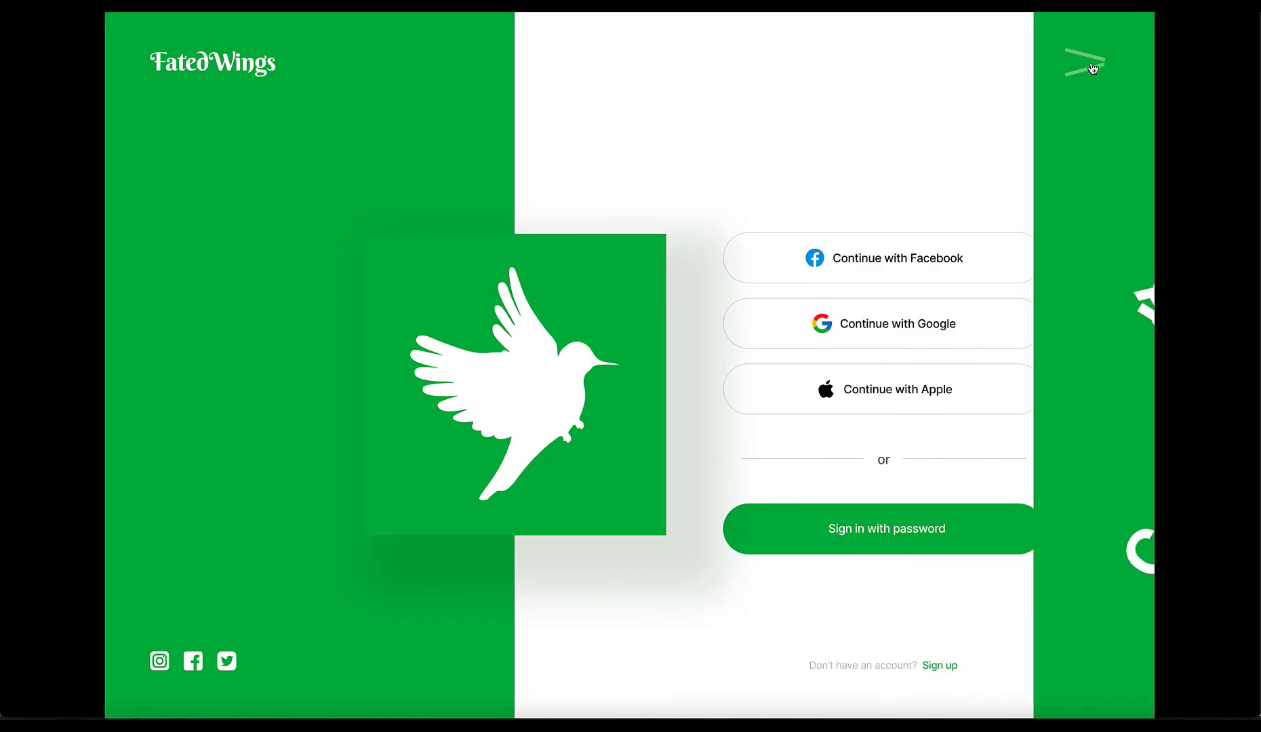
click(1092, 70)
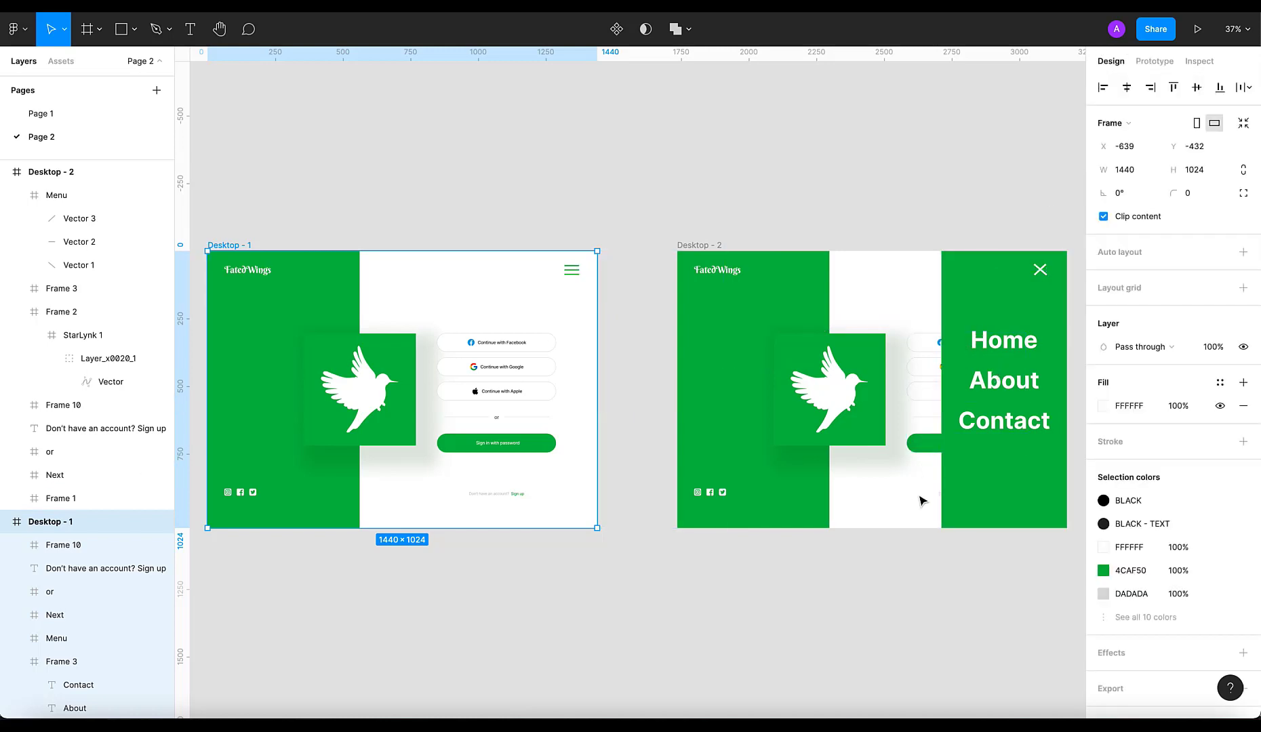
Send Desktop - 2's Frame 10, sign-up text, or and Next layers behind Frame 1, and collapse both Desktop frames' layer lists
drag(948, 568, 915, 326)
shift+click(978, 320)
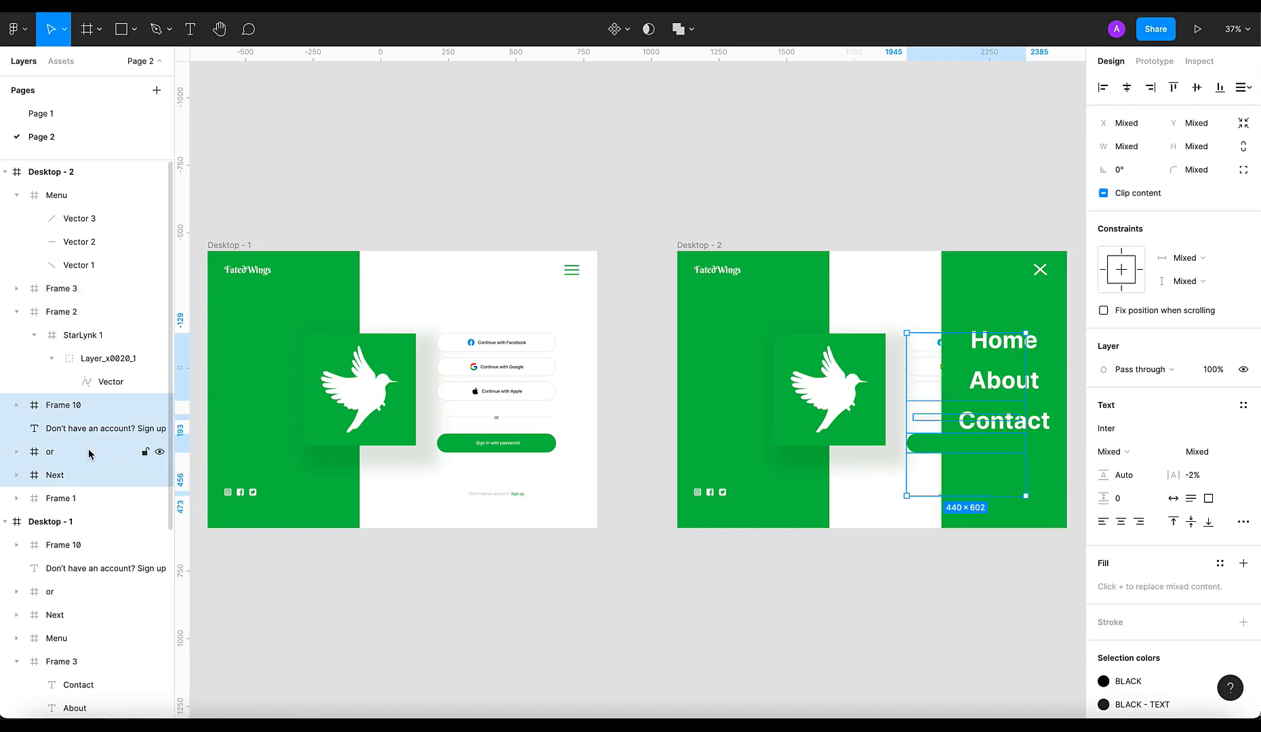
key(ctrl+bracketleft)
click(93, 408)
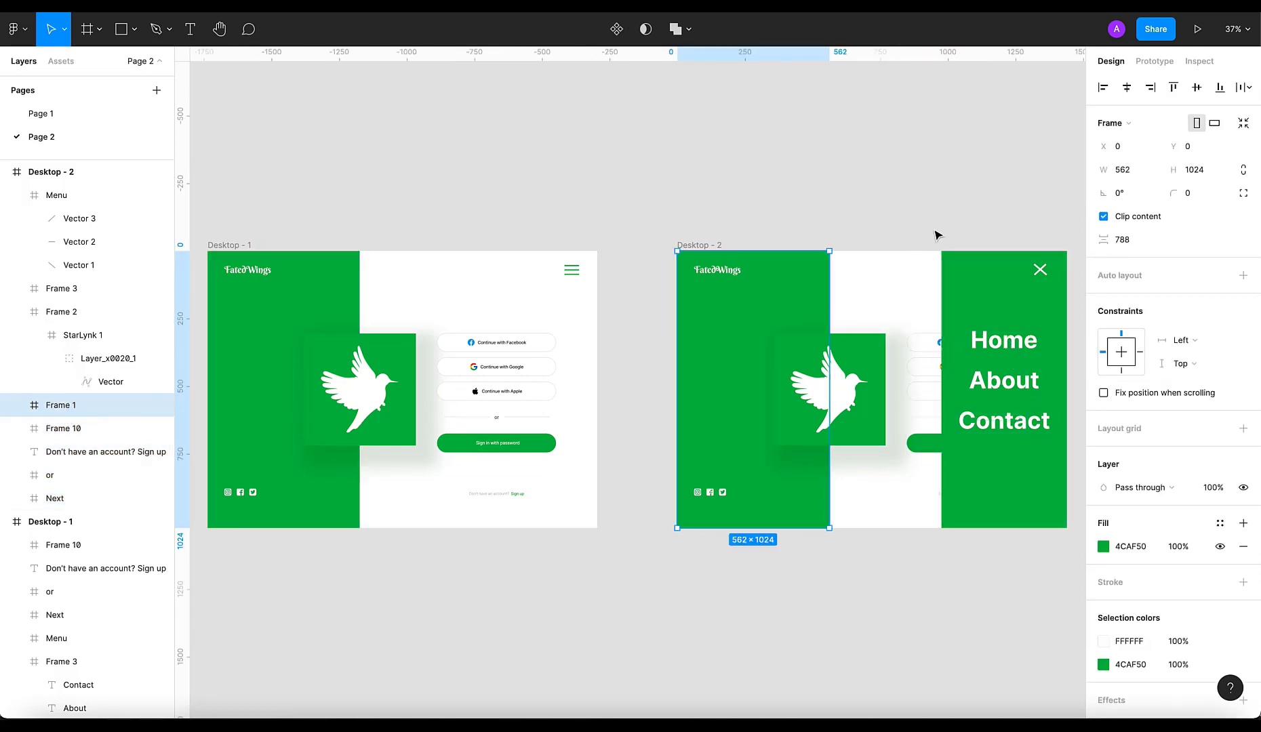
click(69, 498)
click(6, 172)
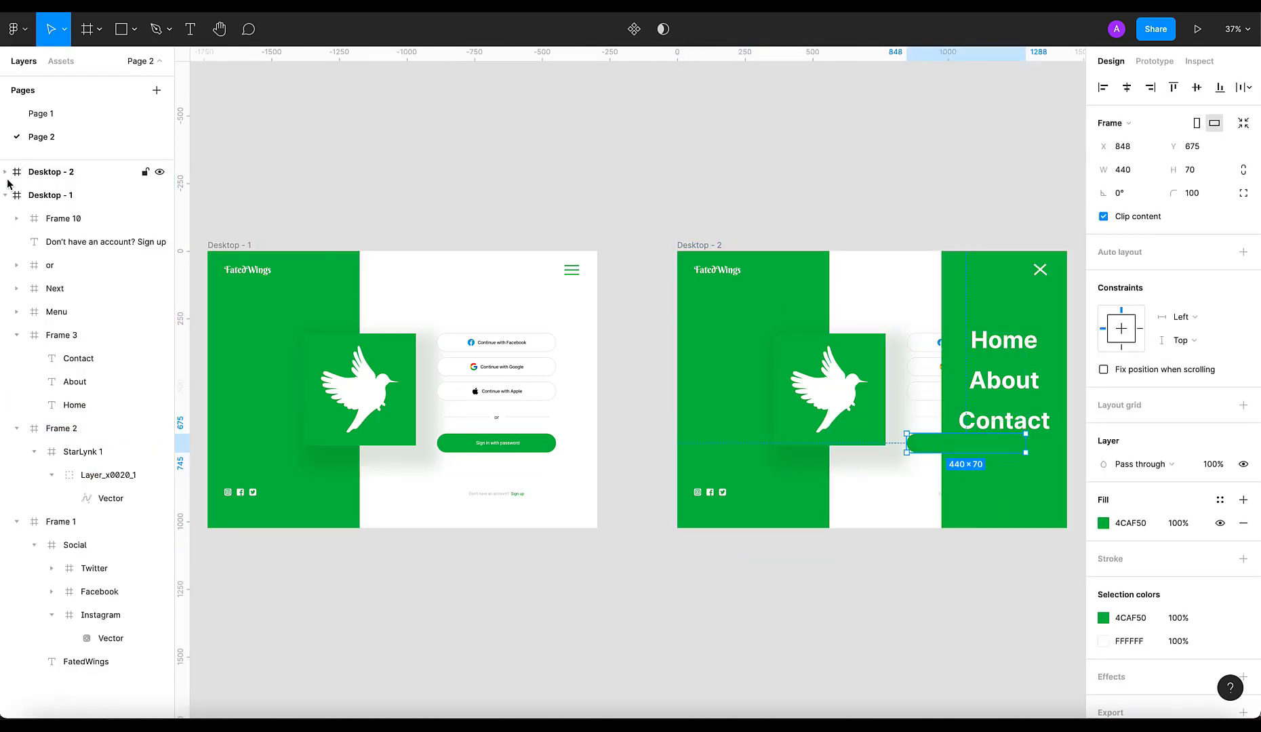
click(6, 195)
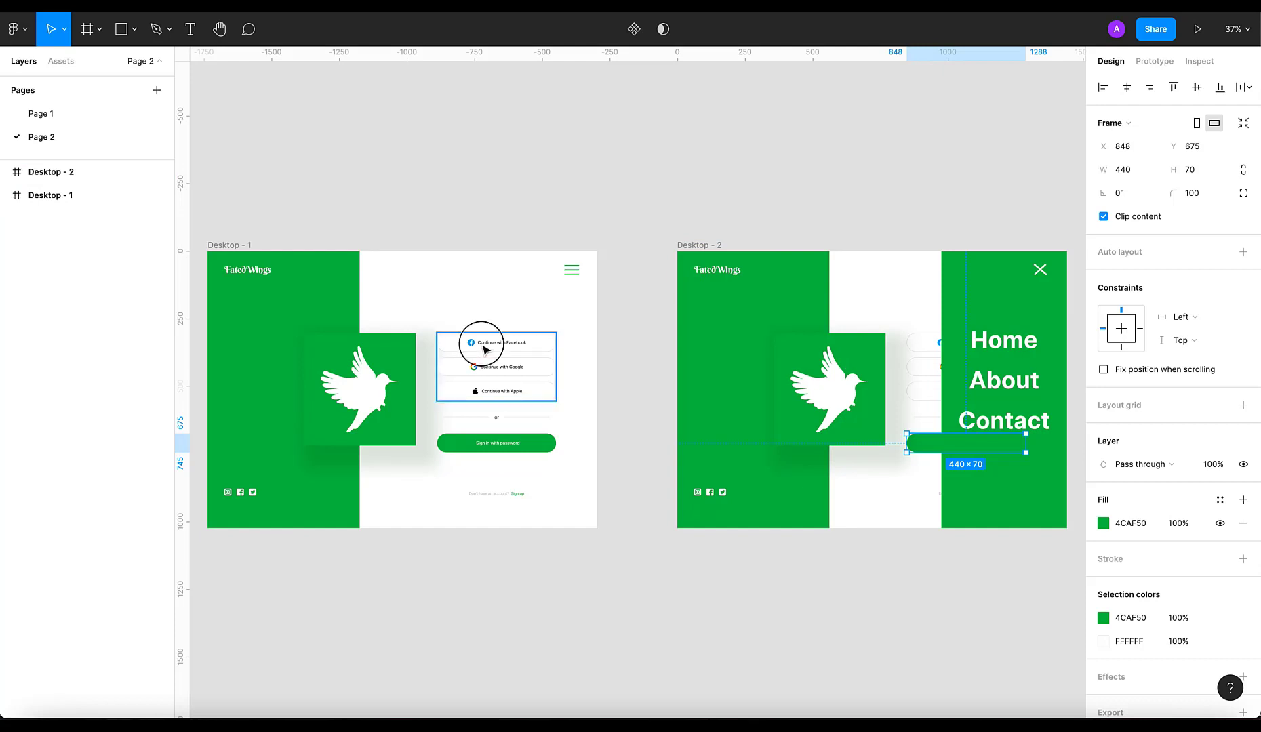
Send Desktop - 1's Frame 10, sign-up text, or and Next layers backward behind Menu, Frame 3 and Frame 2, and collapse its layer list
click(486, 349)
drag(532, 560, 485, 327)
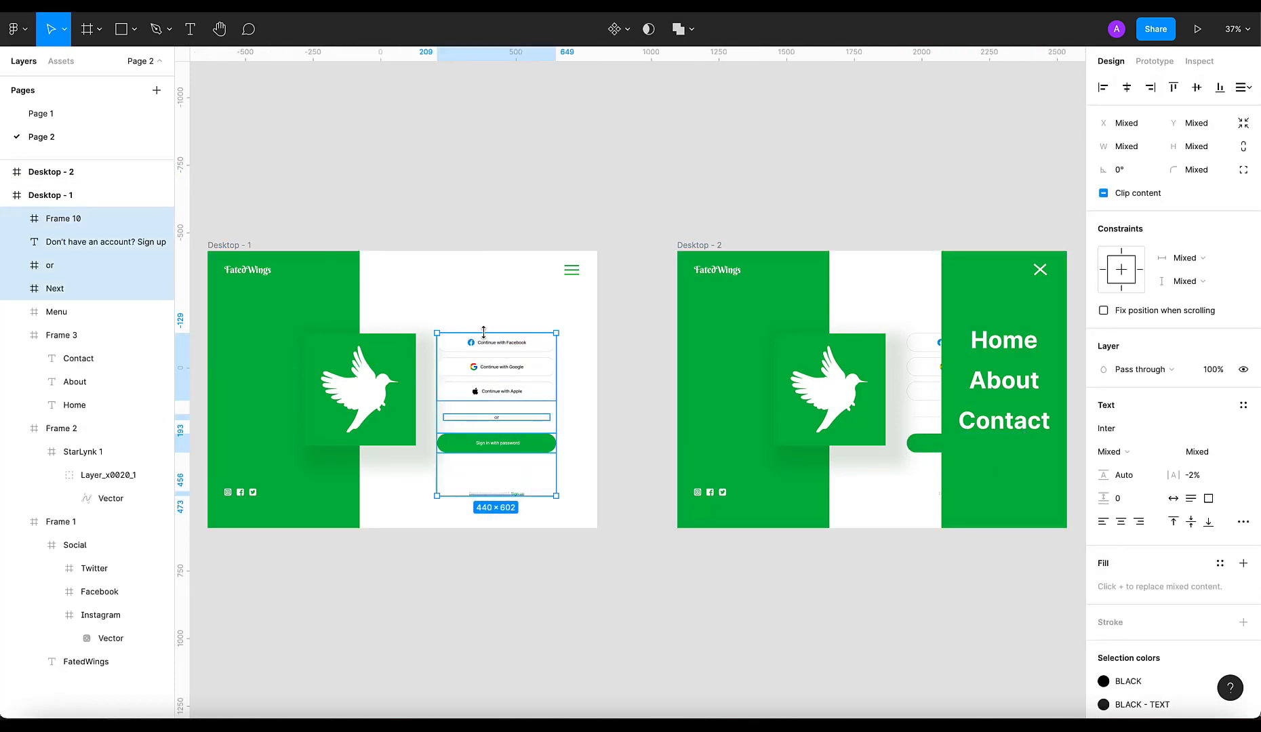
key(ctrl+bracketleft)
key(ctrl+bracketleft)
key(ctrl+bracketleft)
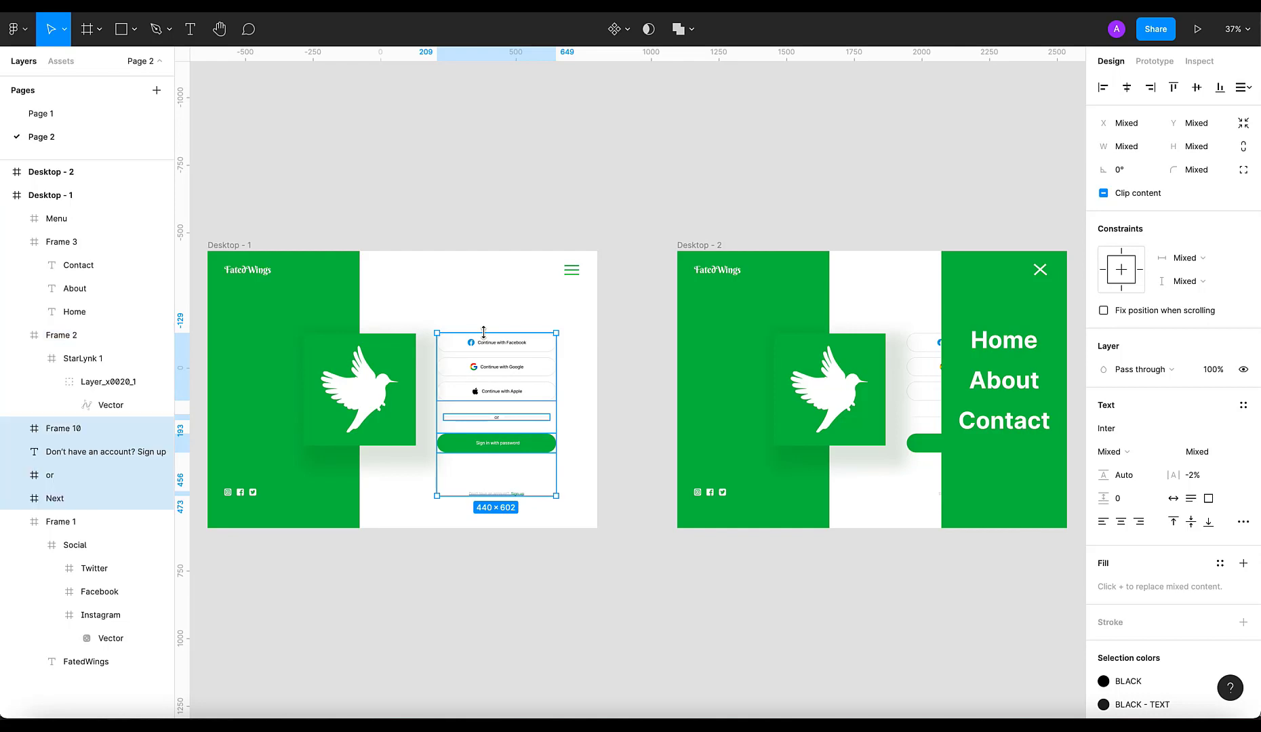
click(17, 335)
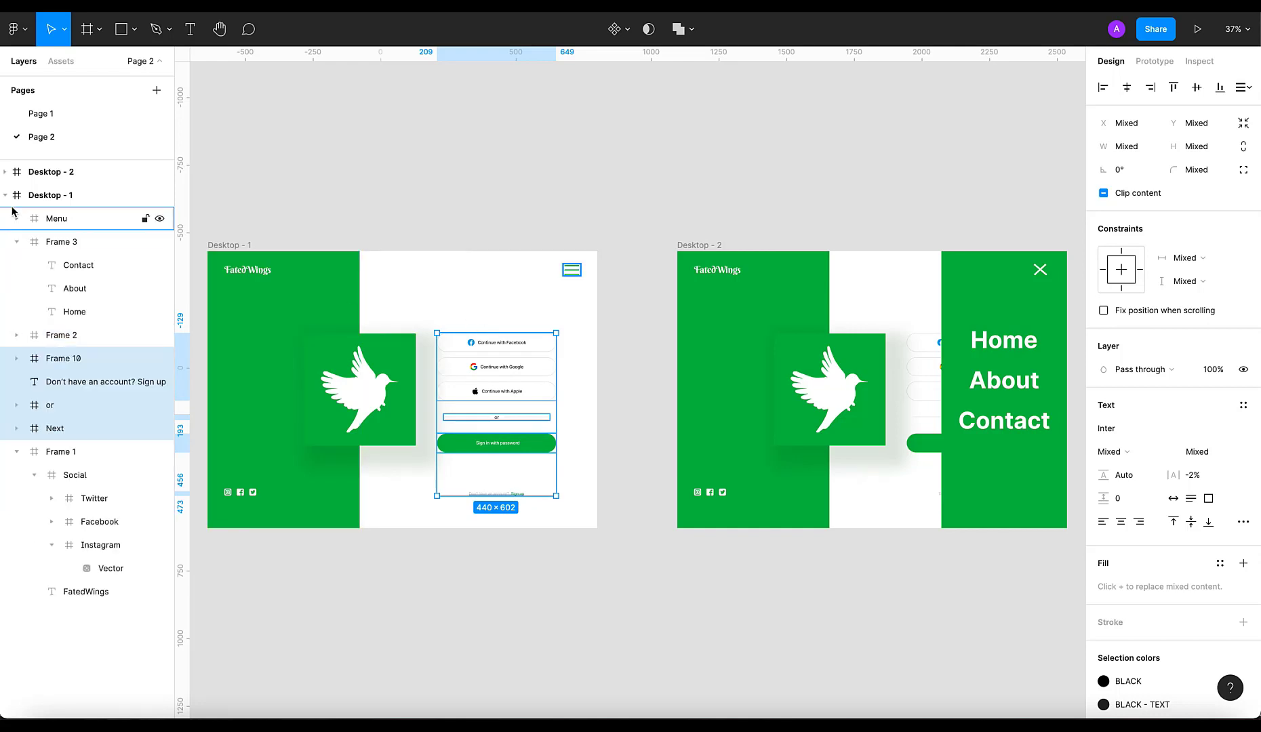
click(7, 195)
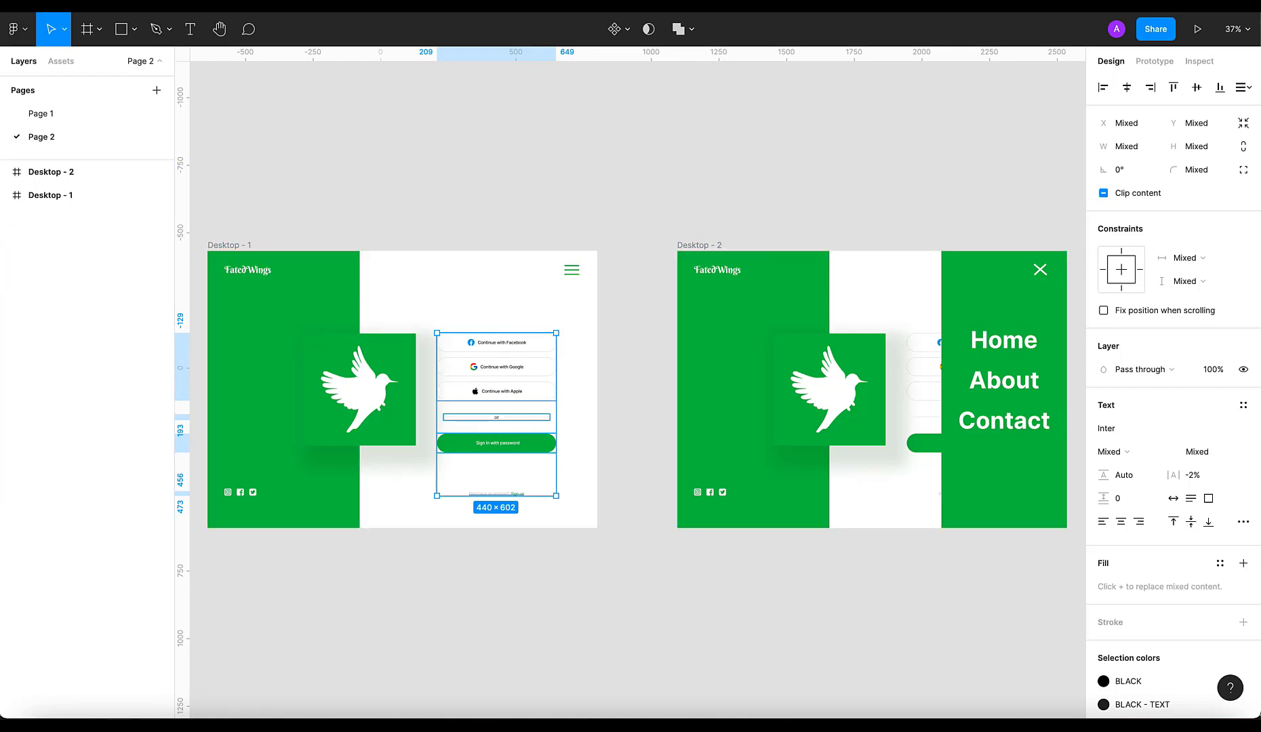
Play the prototype flow from Desktop - 1, restart it, and open and close the menu repeatedly to check the corrected layer order
click(1154, 61)
click(199, 260)
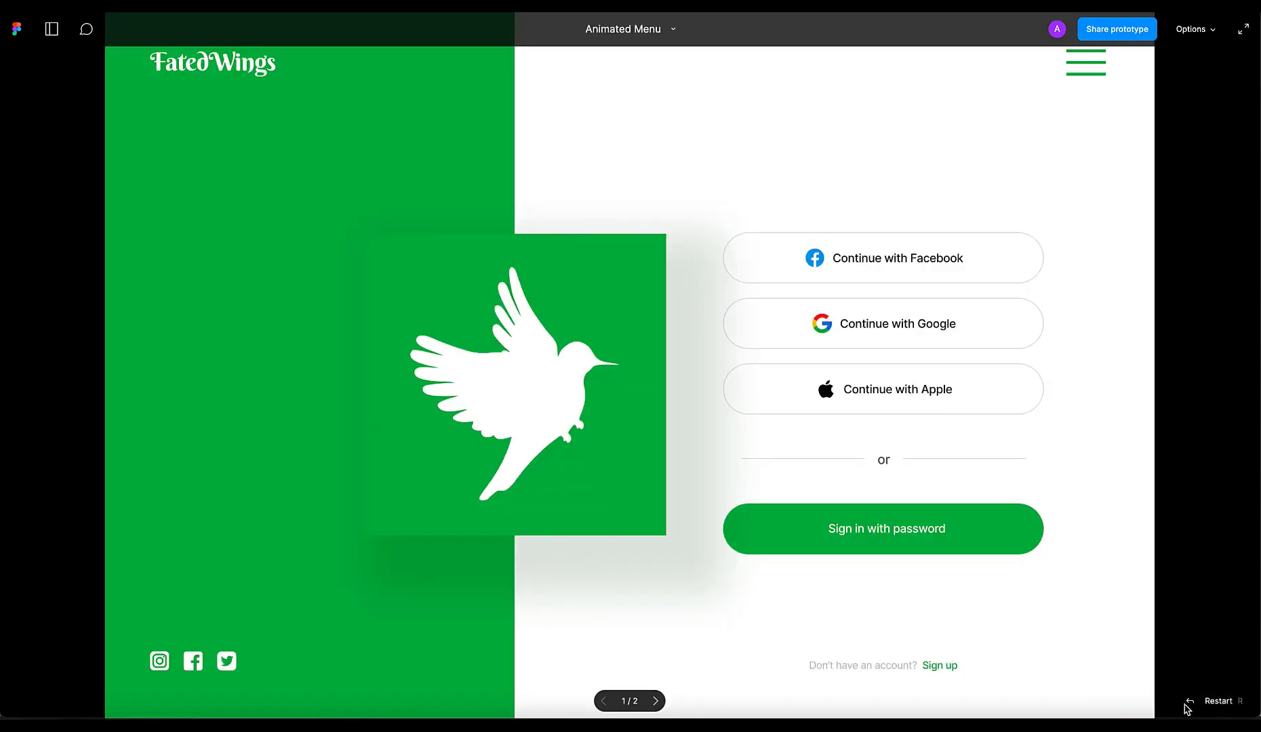
click(1205, 703)
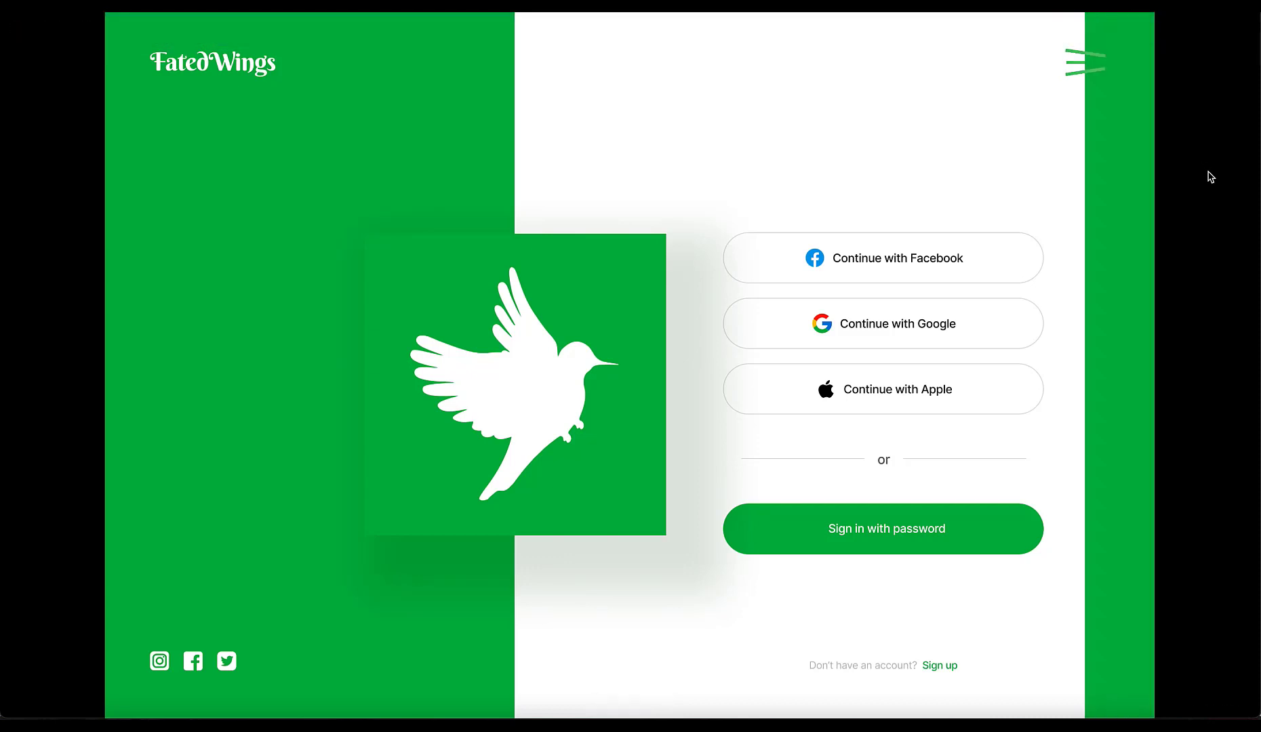
click(1082, 57)
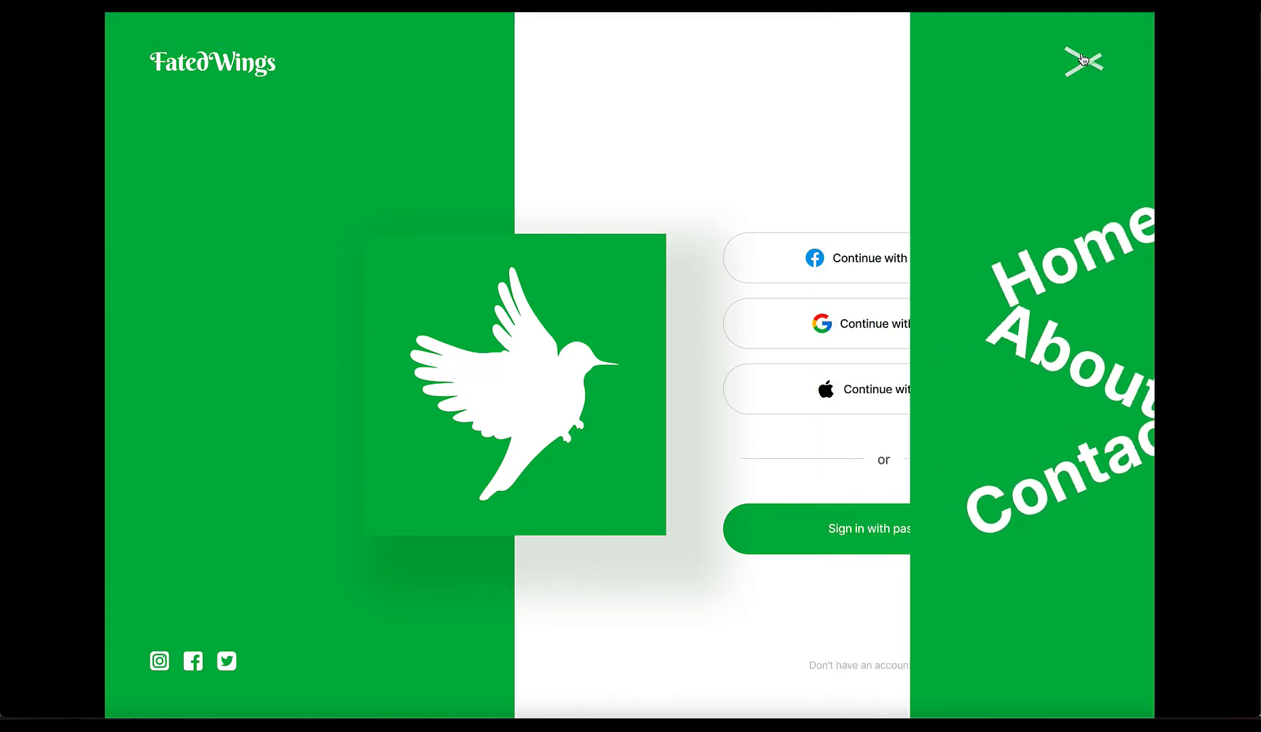
click(1092, 75)
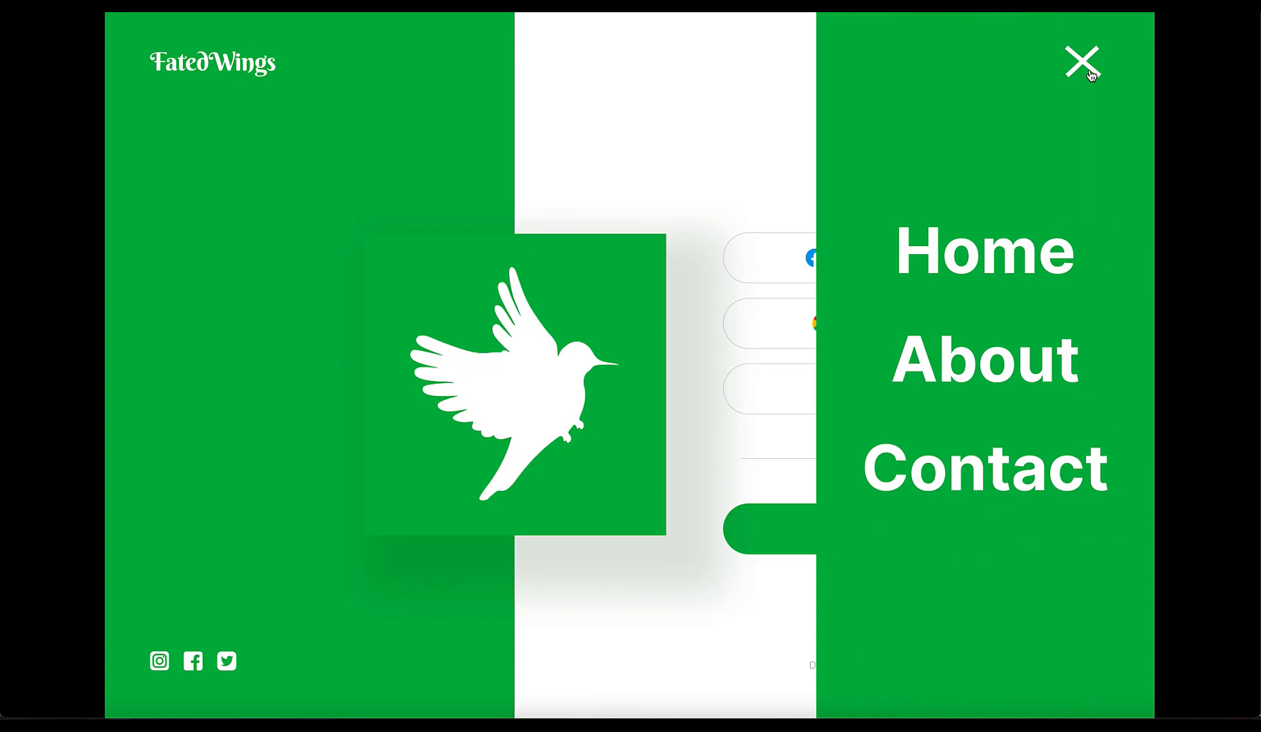
click(1089, 73)
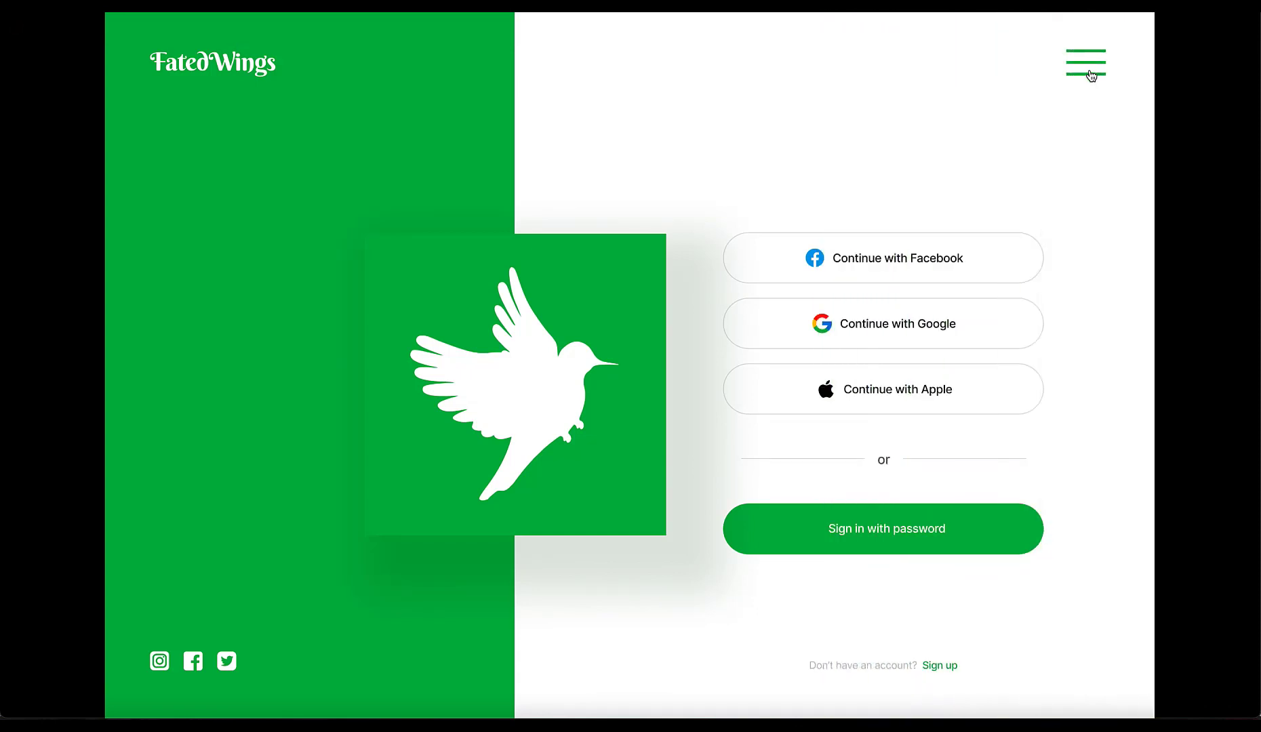
click(1091, 75)
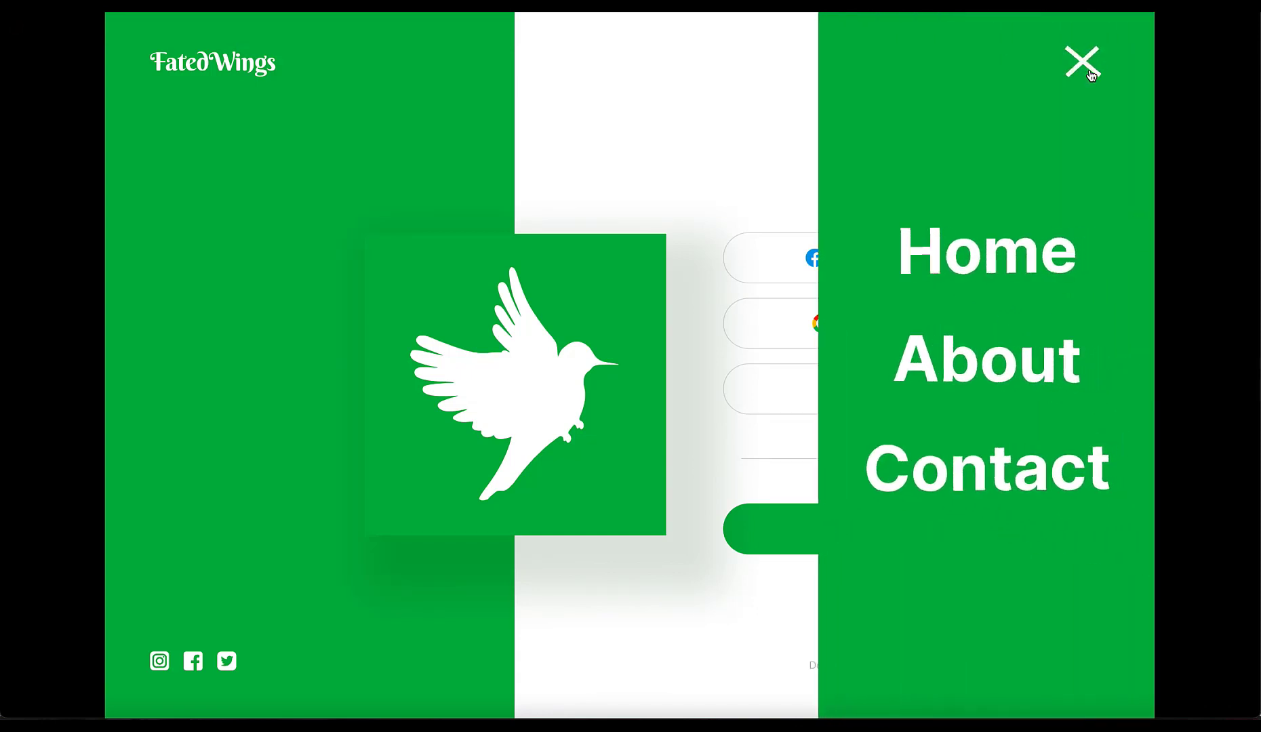
click(1090, 75)
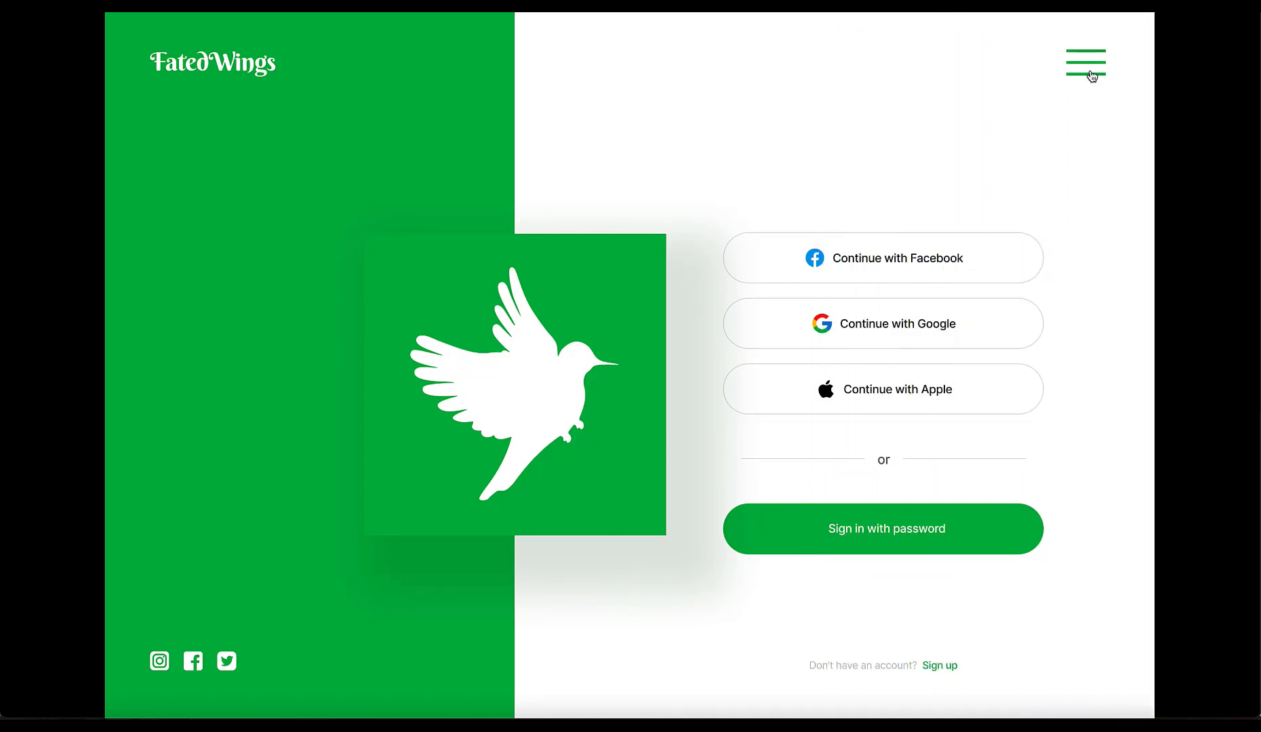
click(1092, 74)
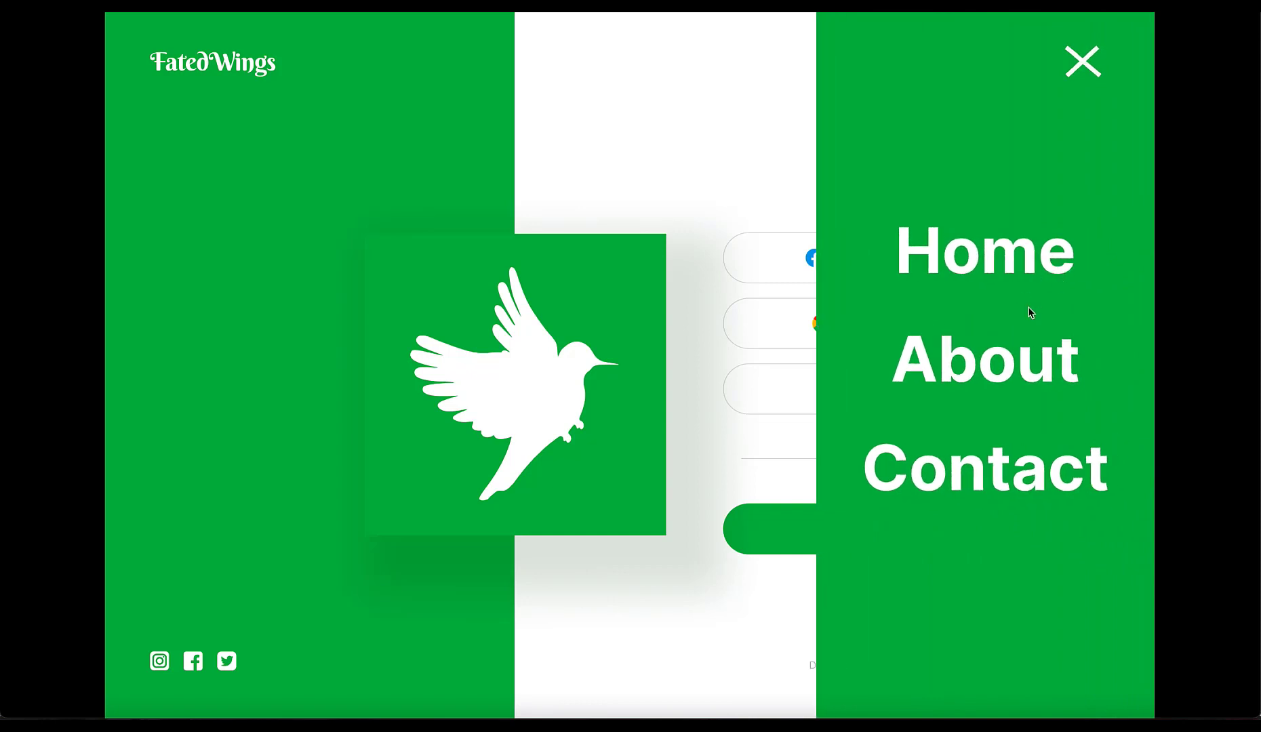
click(1082, 62)
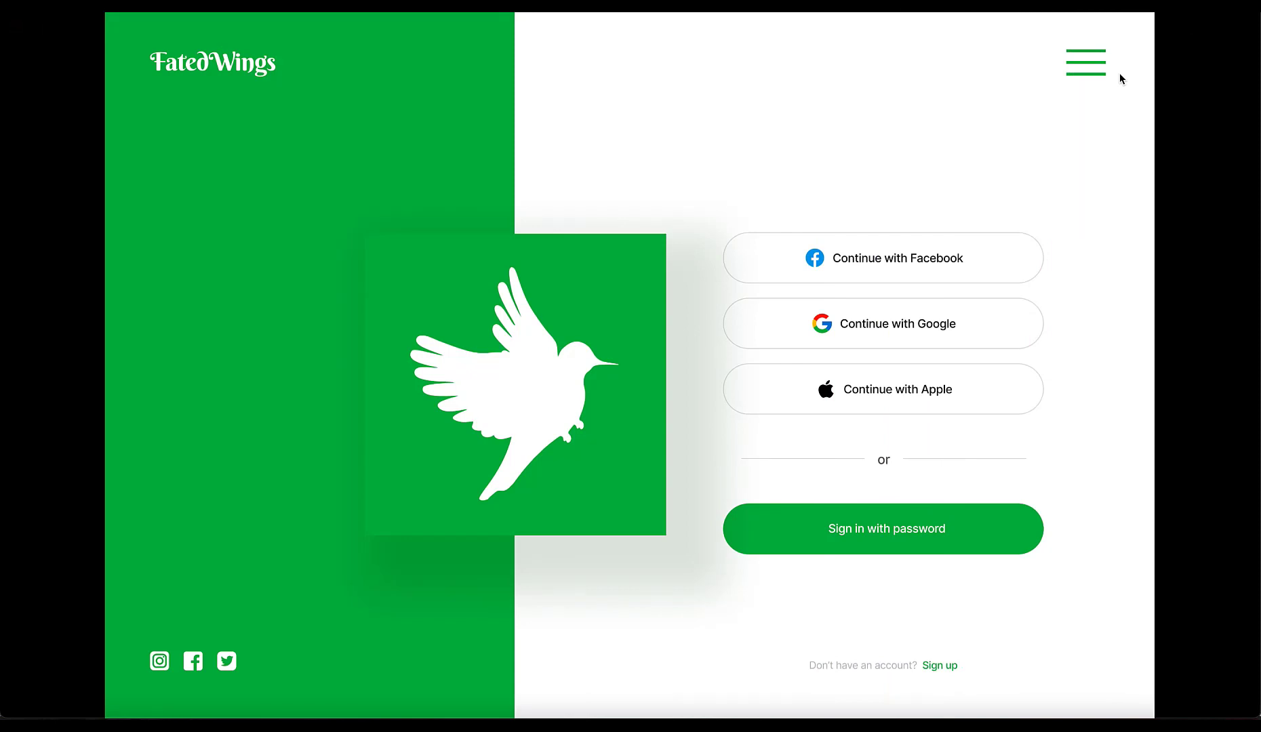
click(1083, 63)
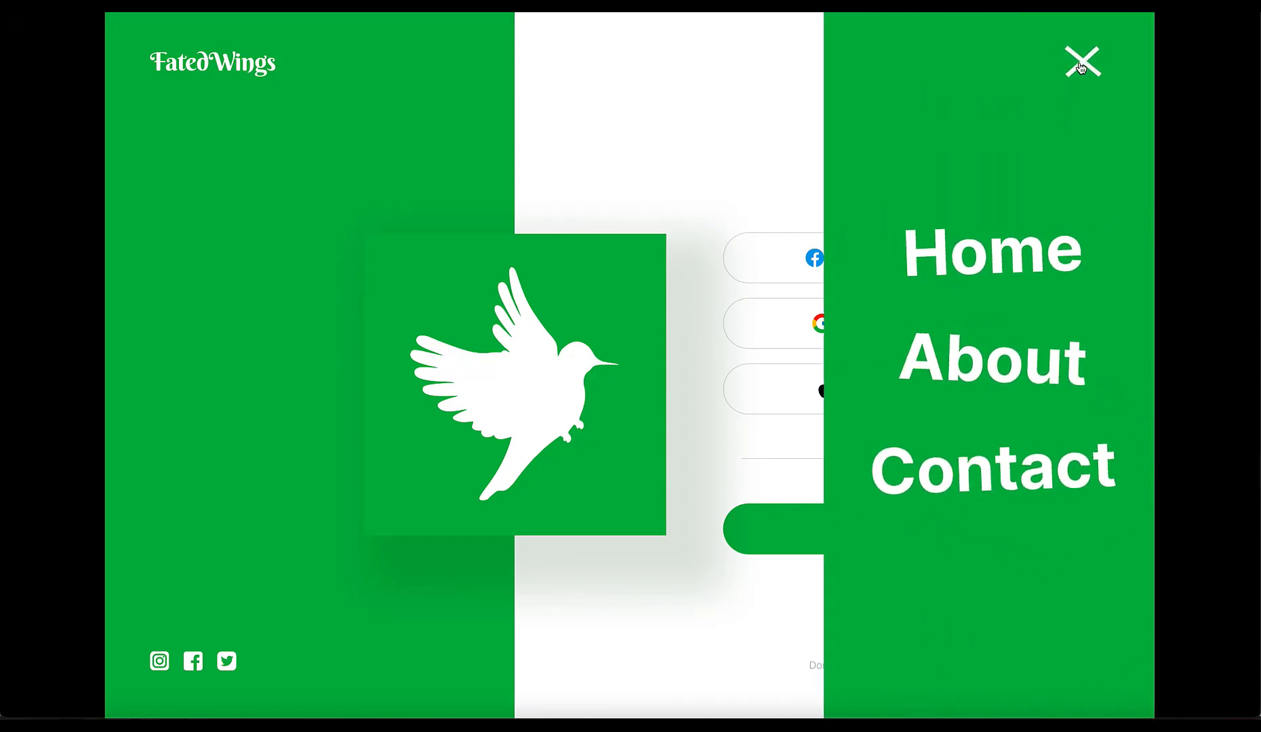